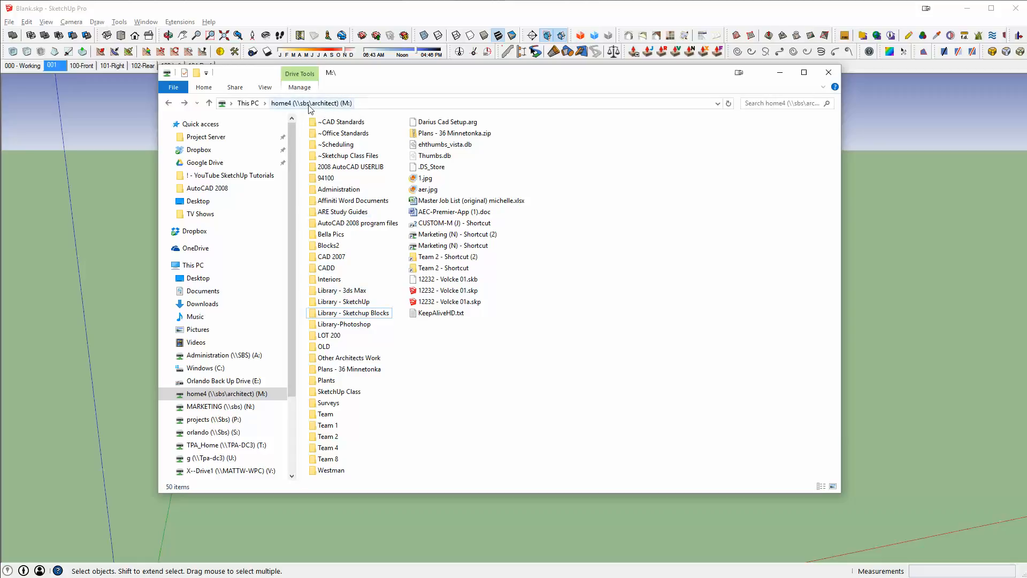
# - Open the ~LIBRARY COLLECTIONS folder inside Library - SketchUp on the M: drive
pyautogui.click(371, 103)
pyautogui.press('Escape')
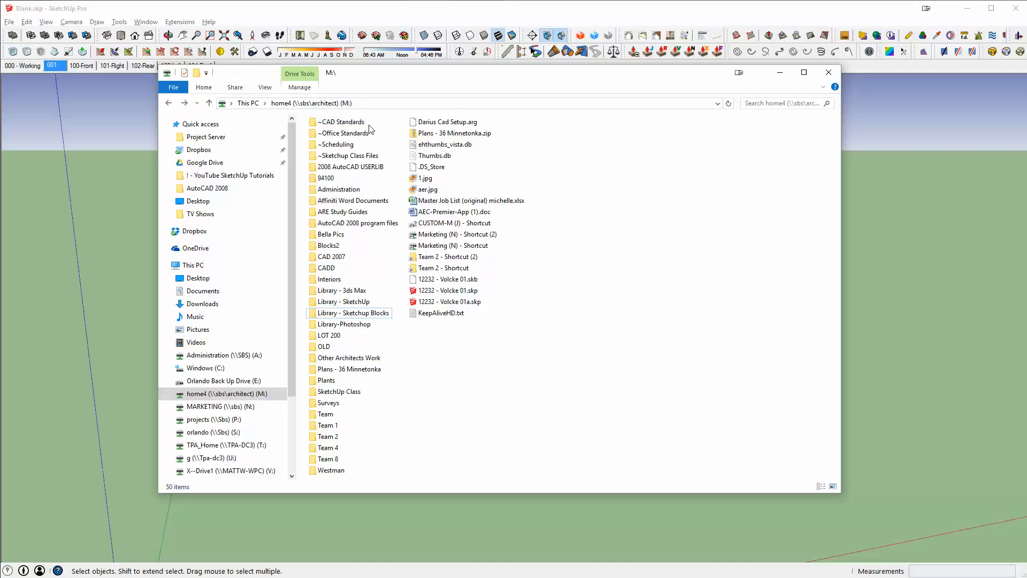
pyautogui.click(308, 301)
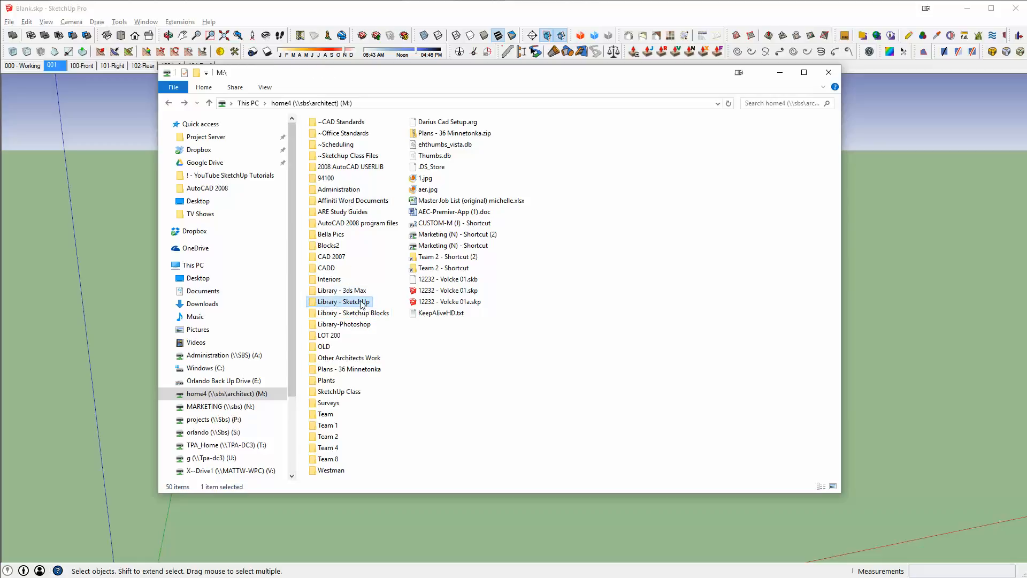
pyautogui.doubleClick(338, 303)
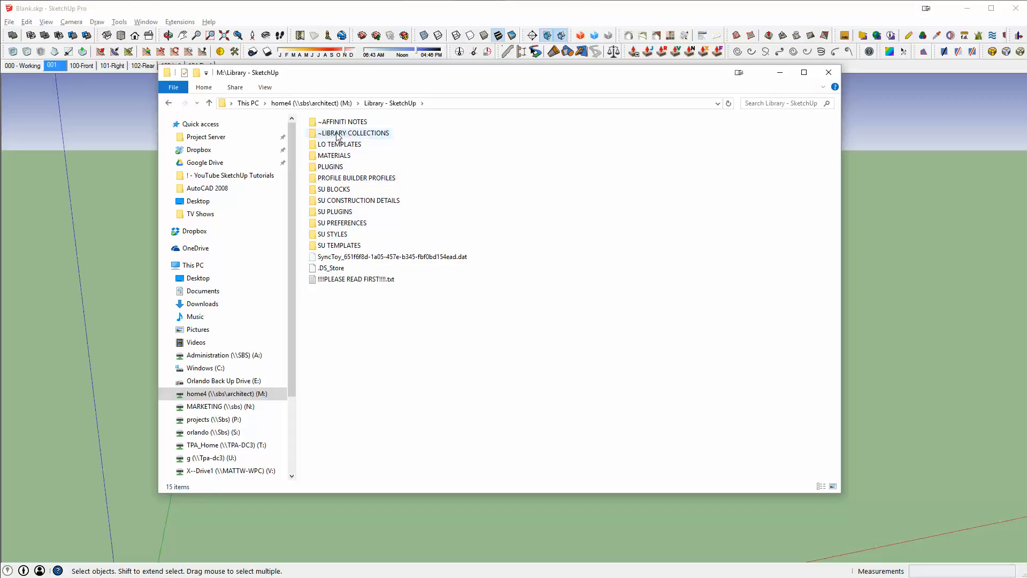
pyautogui.doubleClick(352, 135)
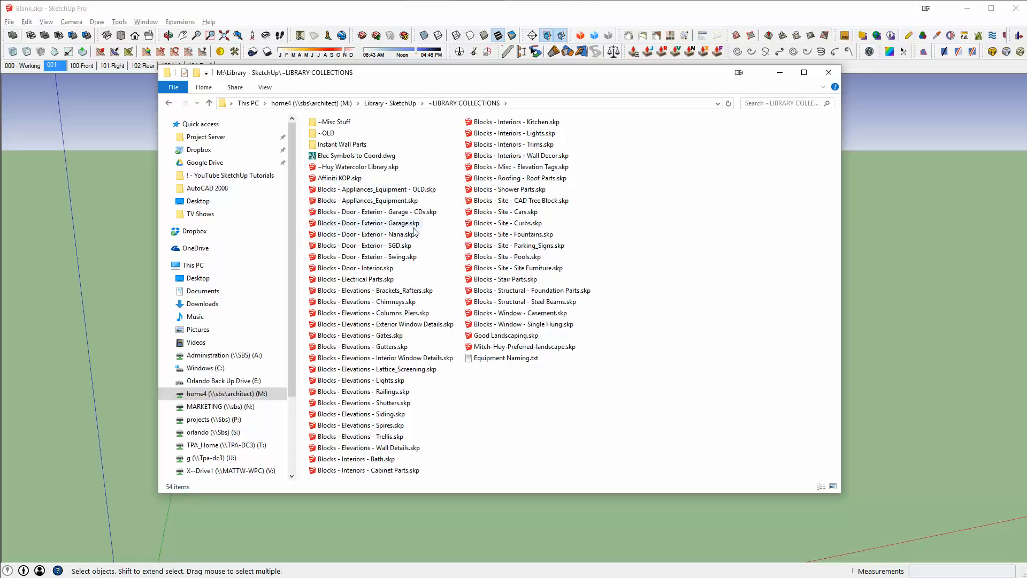
# - Look through the library's block files for exterior and interior doors, gates, gutters, and casement and single hung windows
pyautogui.click(362, 259)
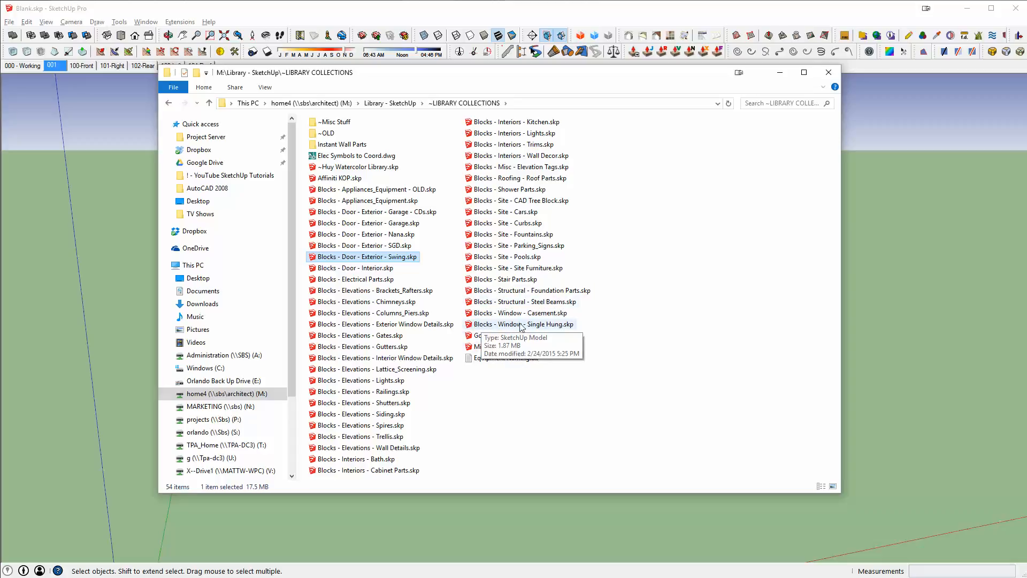
pyautogui.click(478, 315)
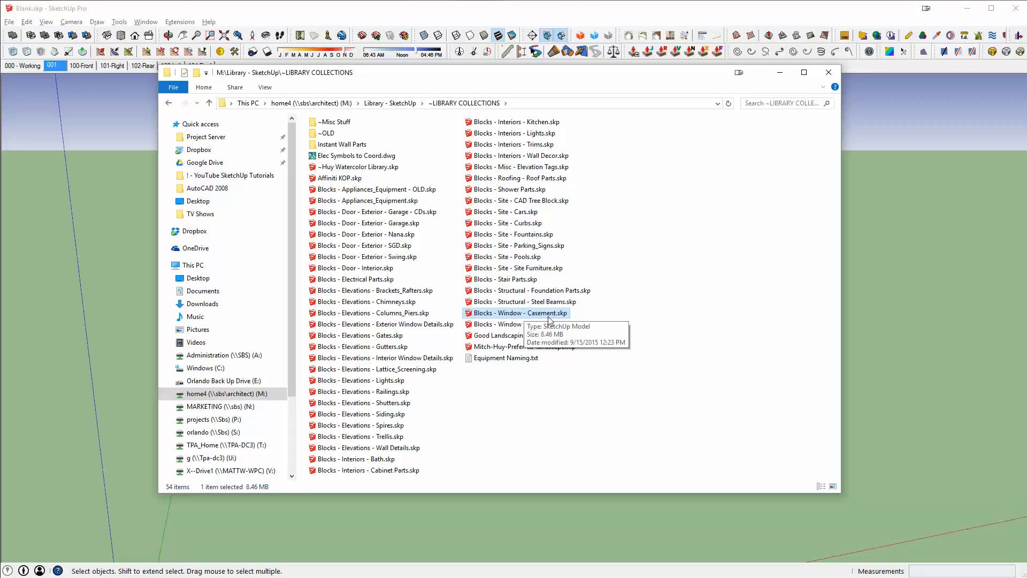
pyautogui.click(519, 327)
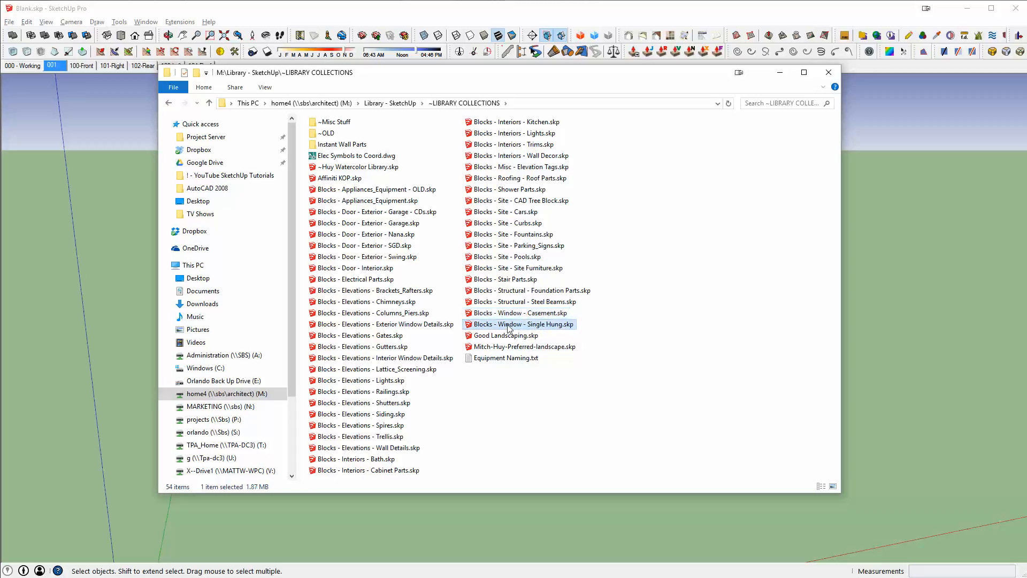
pyautogui.click(541, 315)
pyautogui.click(411, 223)
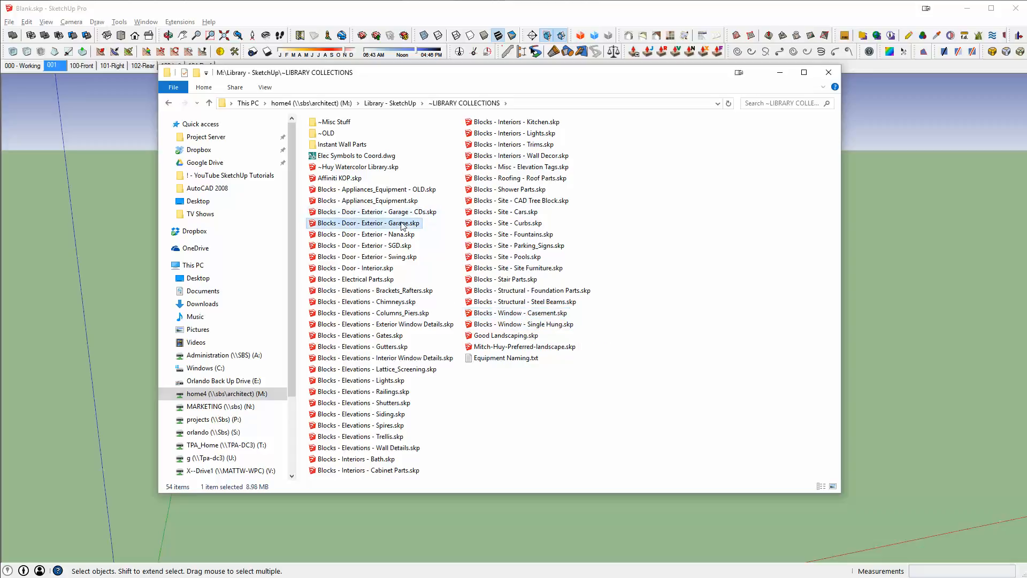
pyautogui.click(401, 247)
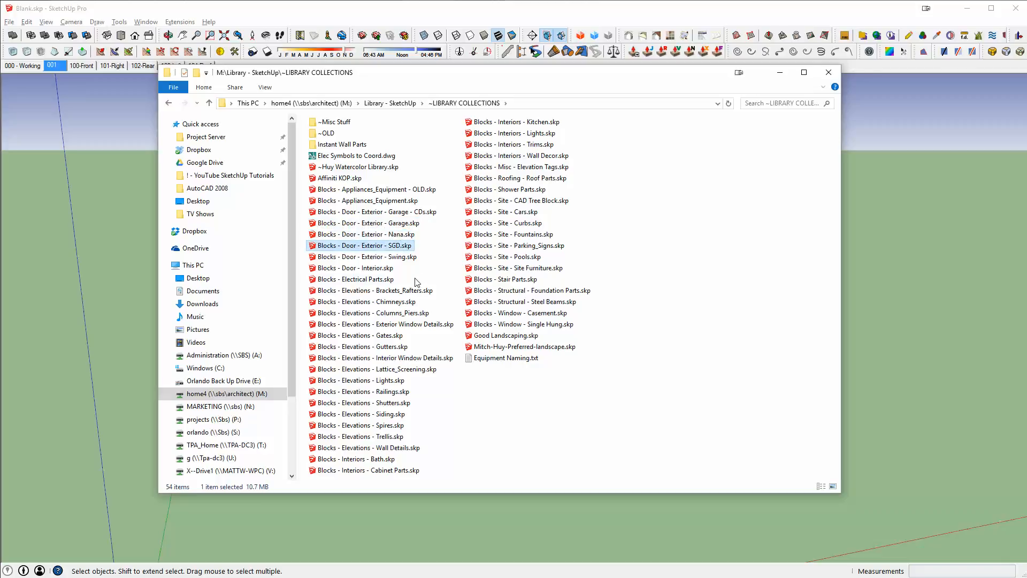
pyautogui.click(395, 269)
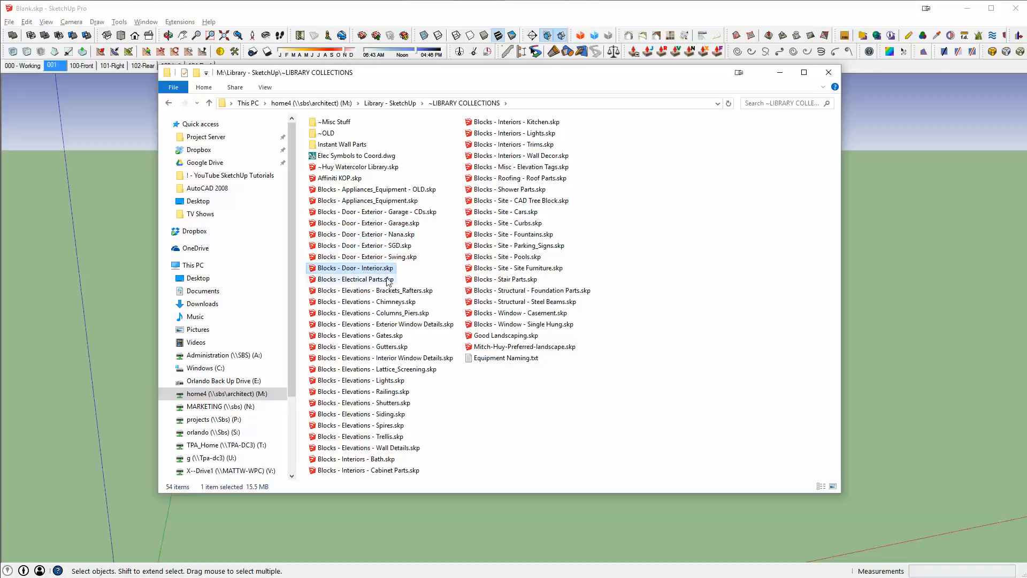
pyautogui.click(396, 336)
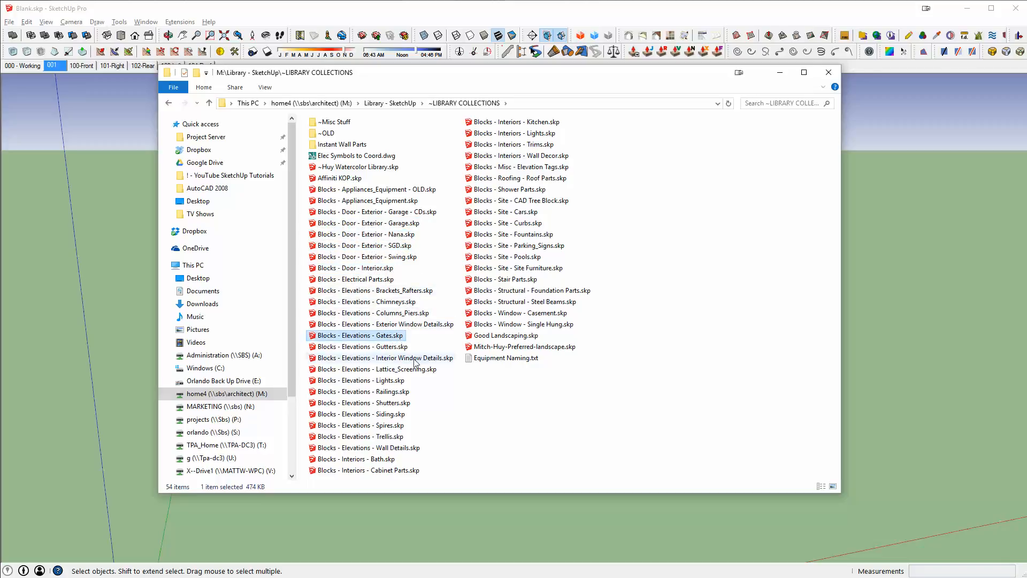
pyautogui.click(387, 346)
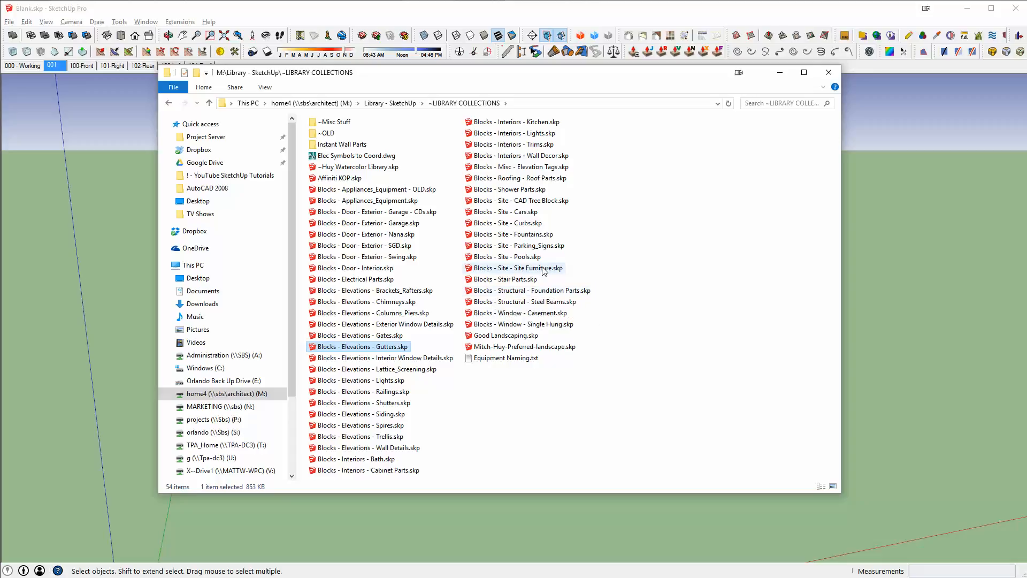
pyautogui.moveTo(543, 270)
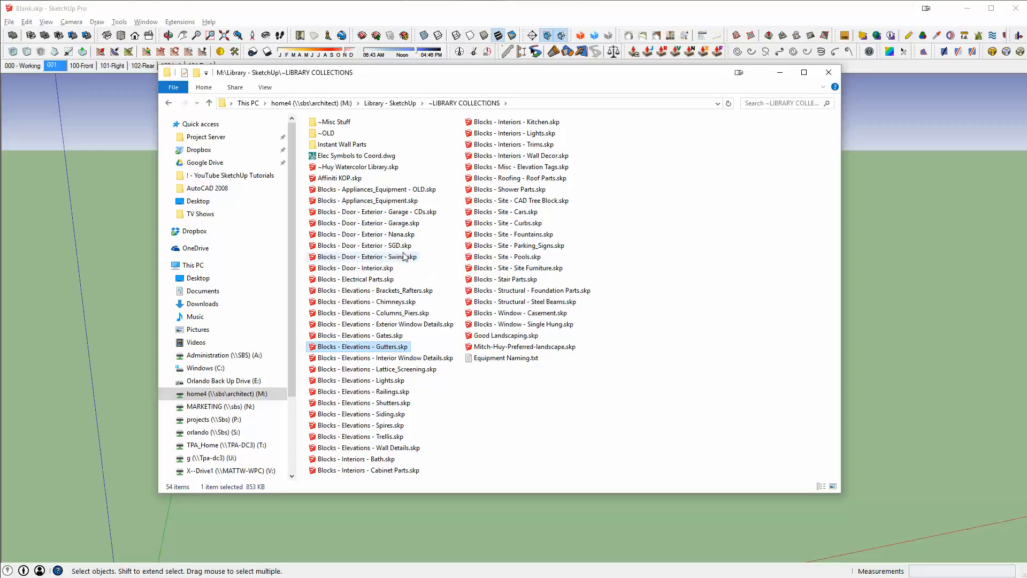
pyautogui.click(349, 258)
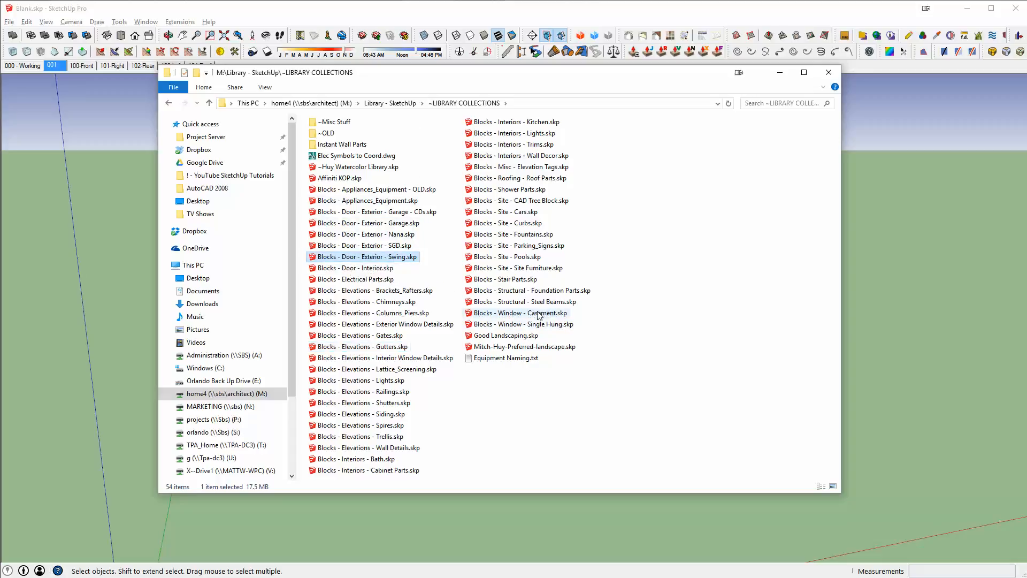
pyautogui.click(539, 314)
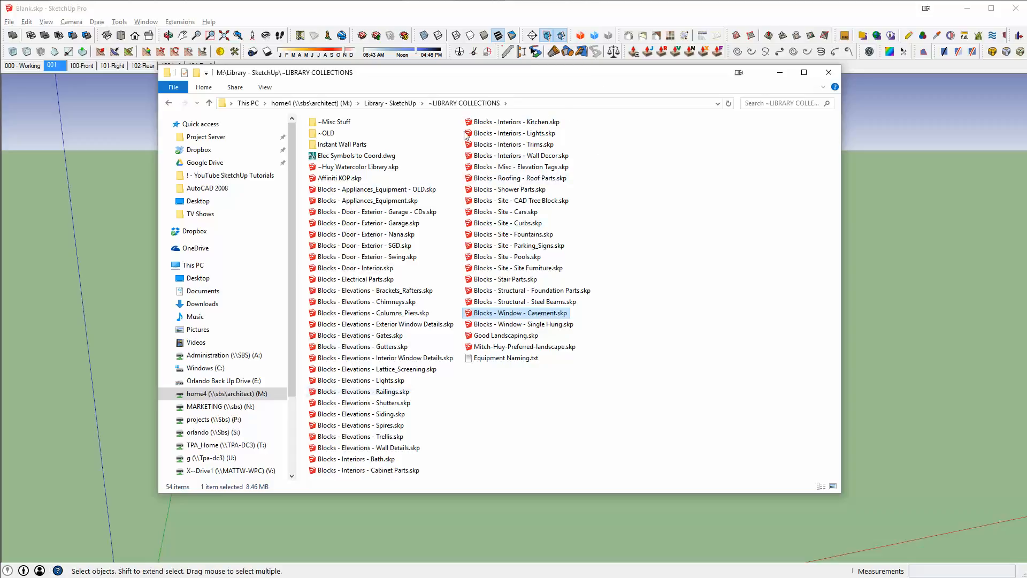
# - Switch to the Blocks - Door - Exterior - Swing.skp model in SketchUp and close its Layers window
pyautogui.moveTo(507, 79); pyautogui.dragTo(0, 91)
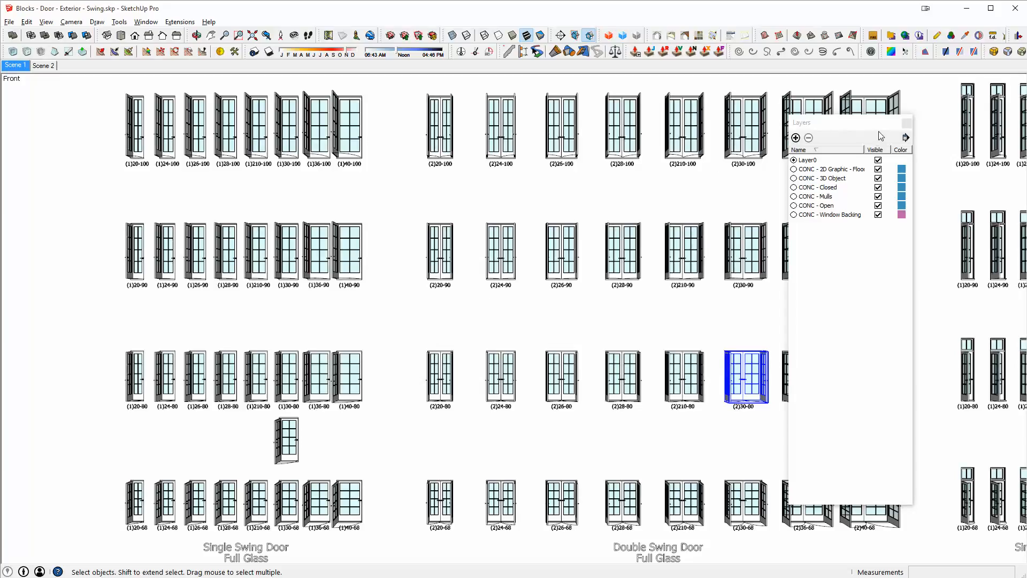
pyautogui.click(906, 123)
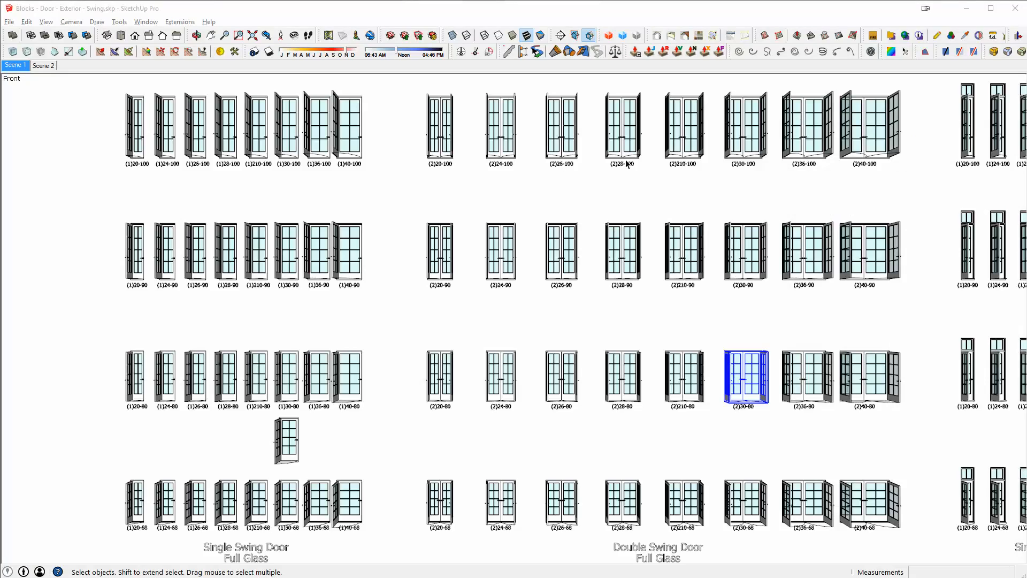
# - Examine the overall layout of the swing door library and its lowest Single Swing Door Full Glass row
pyautogui.press('o')
pyautogui.moveTo(524, 176); pyautogui.dragTo(579, 269, button='middle')
pyautogui.scroll(-2, 536, 187)
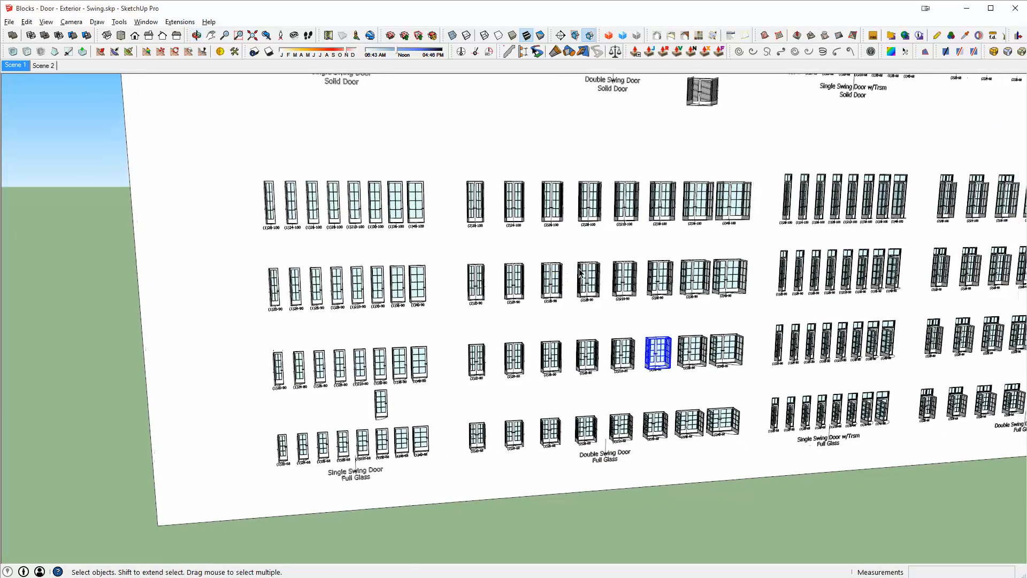
pyautogui.keyDown('shift'); pyautogui.moveTo(620, 230); pyautogui.dragTo(504, 295, button='middle'); pyautogui.keyUp('shift')
pyautogui.scroll(-5, 539, 279)
pyautogui.keyDown('shift'); pyautogui.moveTo(640, 257); pyautogui.dragTo(591, 315, button='middle'); pyautogui.keyUp('shift')
pyautogui.scroll(6, 364, 412)
pyautogui.keyDown('shift'); pyautogui.moveTo(359, 404); pyautogui.dragTo(465, 275, button='middle'); pyautogui.keyUp('shift')
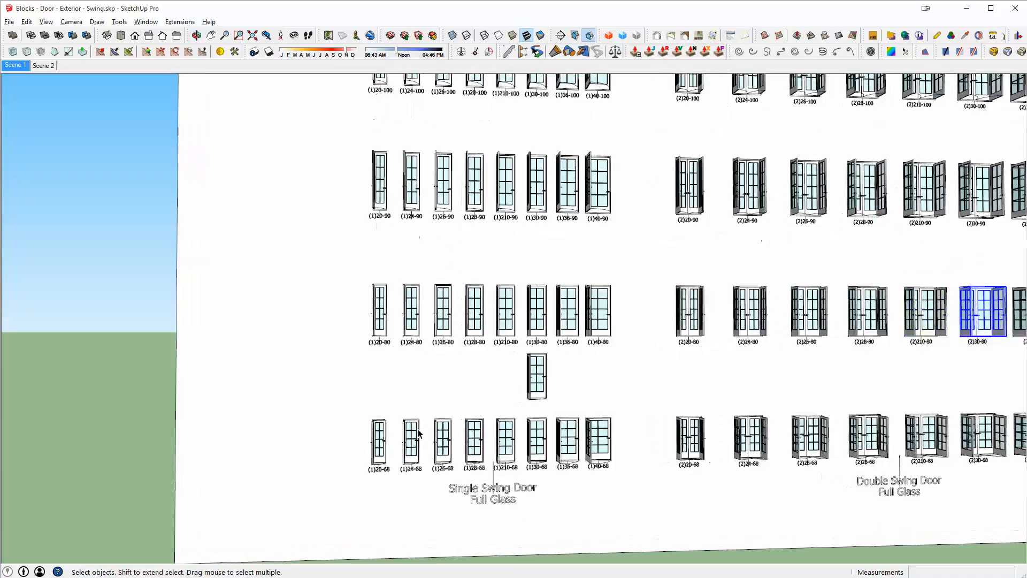
pyautogui.scroll(4, 420, 429)
pyautogui.keyDown('shift'); pyautogui.moveTo(506, 458); pyautogui.dragTo(458, 317, button='middle'); pyautogui.keyUp('shift')
pyautogui.scroll(2, 344, 351)
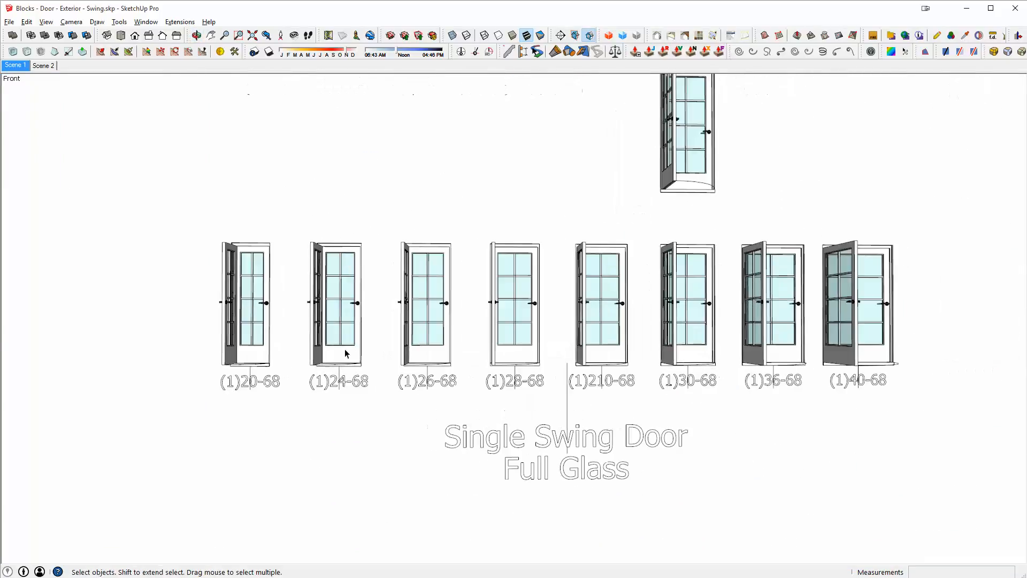
# - Examine the Single Swing Door Full Glass blocks by width and height, from the 68 row up to the 100 row
pyautogui.moveTo(347, 350); pyautogui.dragTo(535, 420, button='middle')
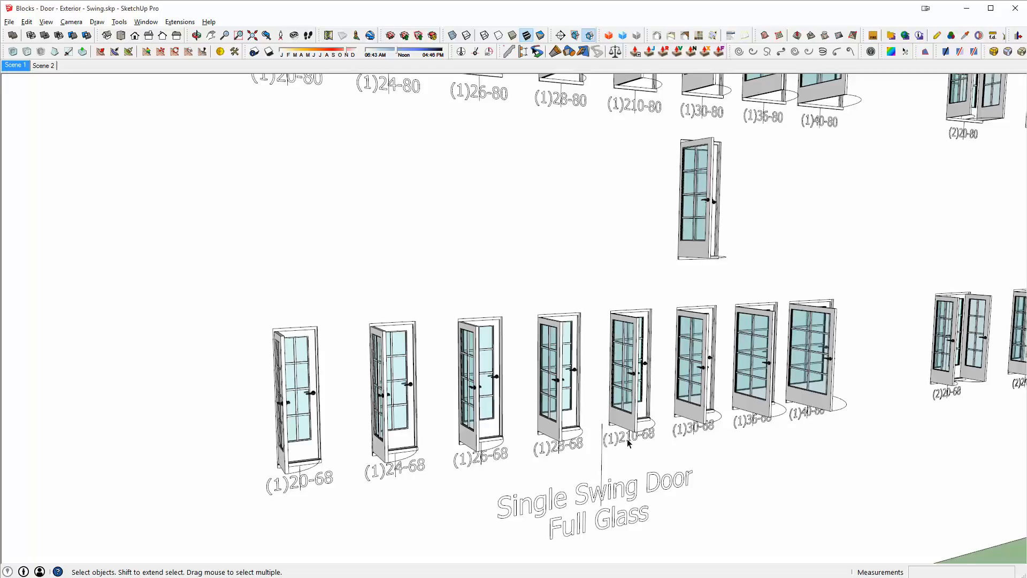
pyautogui.moveTo(696, 431); pyautogui.dragTo(636, 413, button='middle')
pyautogui.keyDown('shift'); pyautogui.moveTo(780, 422); pyautogui.dragTo(655, 431, button='middle'); pyautogui.keyUp('shift')
pyautogui.scroll(-3, 609, 398)
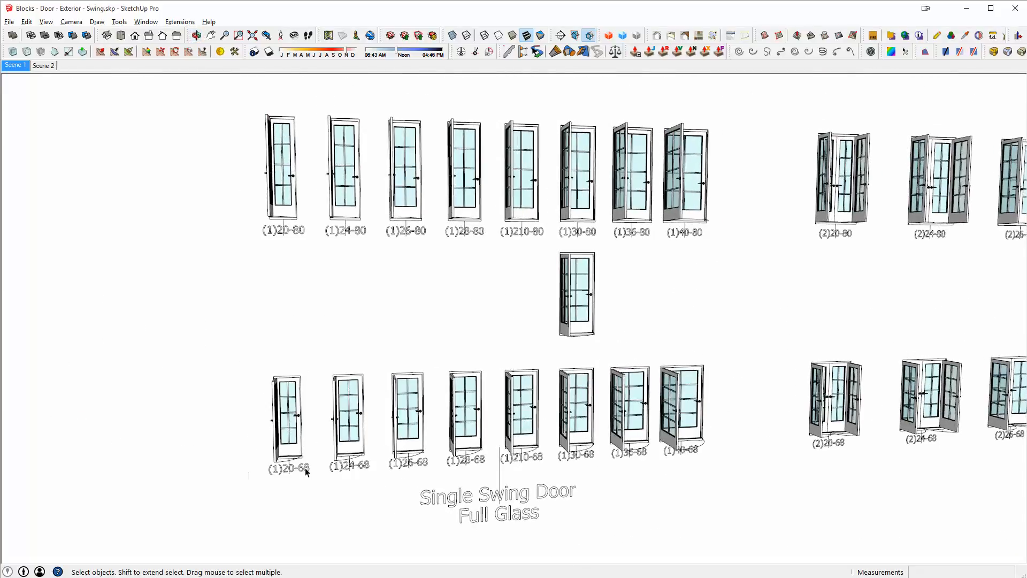
pyautogui.keyDown('shift'); pyautogui.moveTo(674, 344); pyautogui.dragTo(711, 556, button='middle'); pyautogui.keyUp('shift')
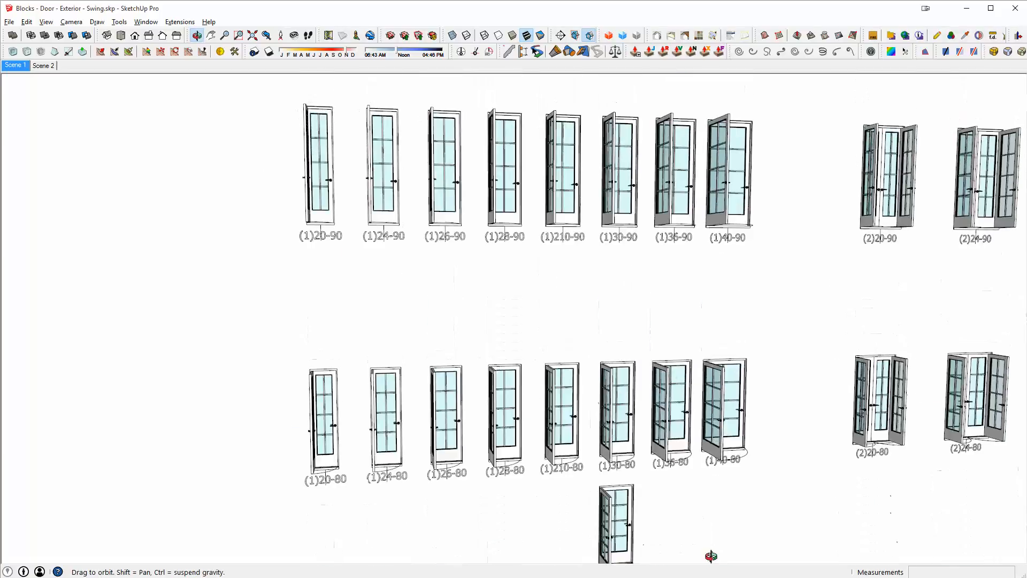
pyautogui.keyDown('shift'); pyautogui.moveTo(466, 561); pyautogui.dragTo(487, 322, button='middle'); pyautogui.keyUp('shift')
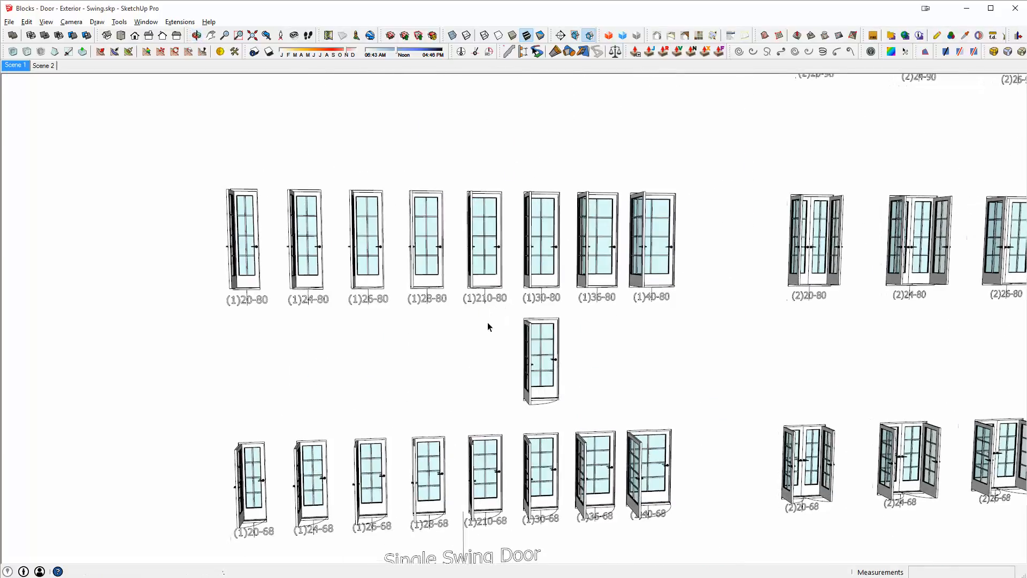
pyautogui.keyDown('shift'); pyautogui.moveTo(661, 307); pyautogui.dragTo(687, 508, button='middle'); pyautogui.keyUp('shift')
pyautogui.keyDown('shift'); pyautogui.moveTo(685, 208); pyautogui.dragTo(703, 477, button='middle'); pyautogui.keyUp('shift')
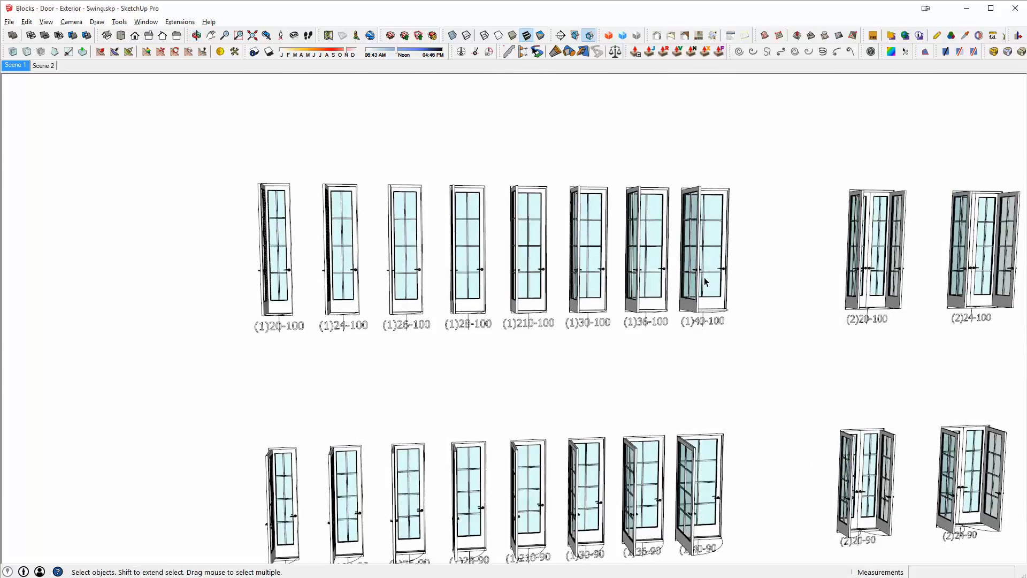
# - Select the loose unlabelled full-glass single door below the (1)30-80 block
pyautogui.scroll(-2, 704, 281)
pyautogui.keyDown('shift'); pyautogui.moveTo(708, 294); pyautogui.dragTo(527, 110, button='middle'); pyautogui.keyUp('shift')
pyautogui.scroll(1, 534, 139)
pyautogui.keyDown('shift'); pyautogui.moveTo(560, 289); pyautogui.dragTo(602, 67, button='middle'); pyautogui.keyUp('shift')
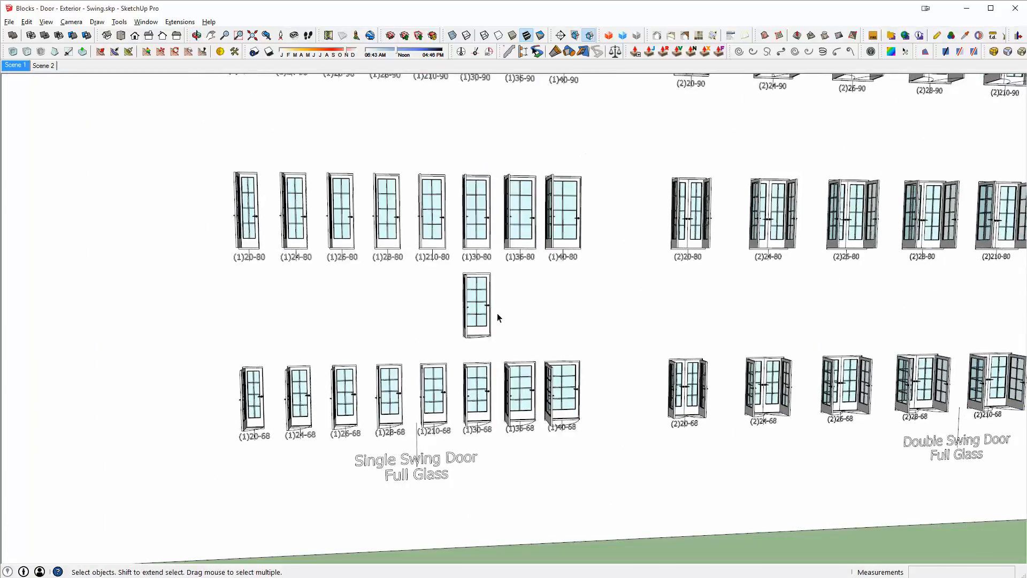
pyautogui.scroll(2, 497, 317)
pyautogui.click(484, 290)
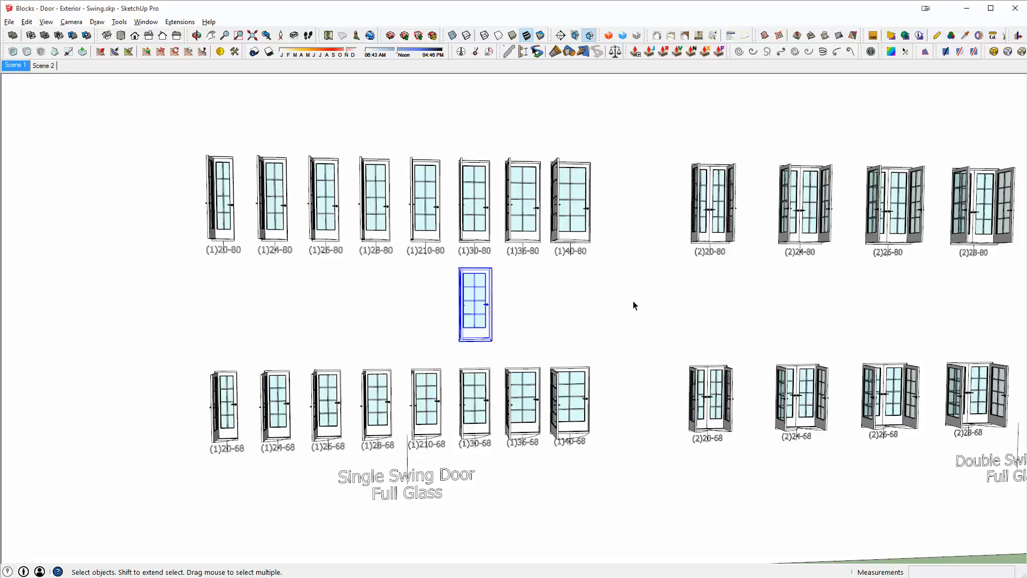
# - Examine the Double Swing Door Full Glass blocks and the full-glass single and double swing doors with transoms
pyautogui.keyDown('shift'); pyautogui.moveTo(633, 301); pyautogui.dragTo(556, 307, button='middle'); pyautogui.keyUp('shift')
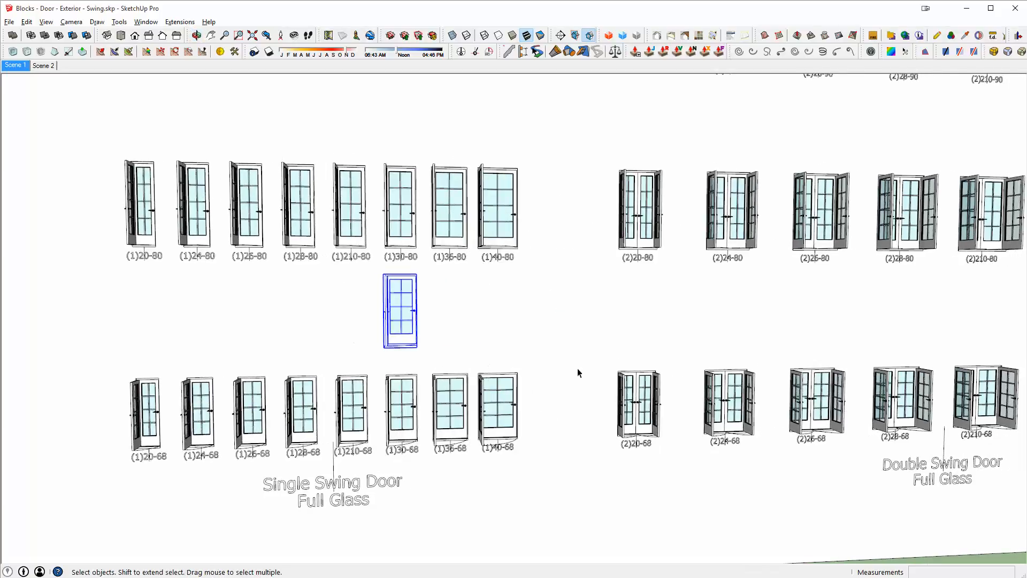
pyautogui.moveTo(578, 370); pyautogui.dragTo(568, 337, button='middle')
pyautogui.keyDown('shift'); pyautogui.moveTo(693, 341); pyautogui.dragTo(422, 382, button='middle'); pyautogui.keyUp('shift')
pyautogui.keyDown('shift'); pyautogui.moveTo(514, 404); pyautogui.dragTo(382, 402, button='middle'); pyautogui.keyUp('shift')
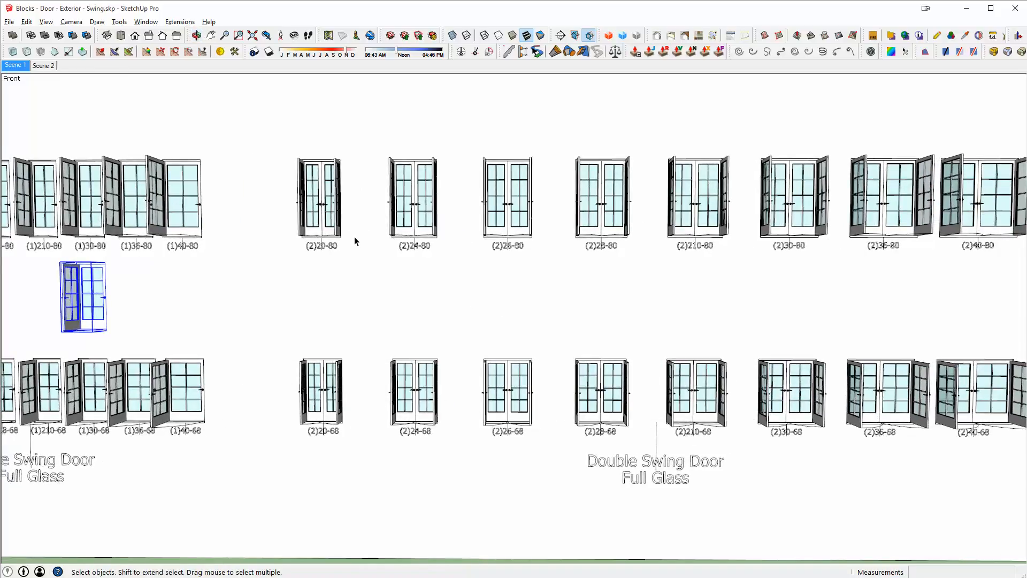
pyautogui.scroll(-3, 714, 418)
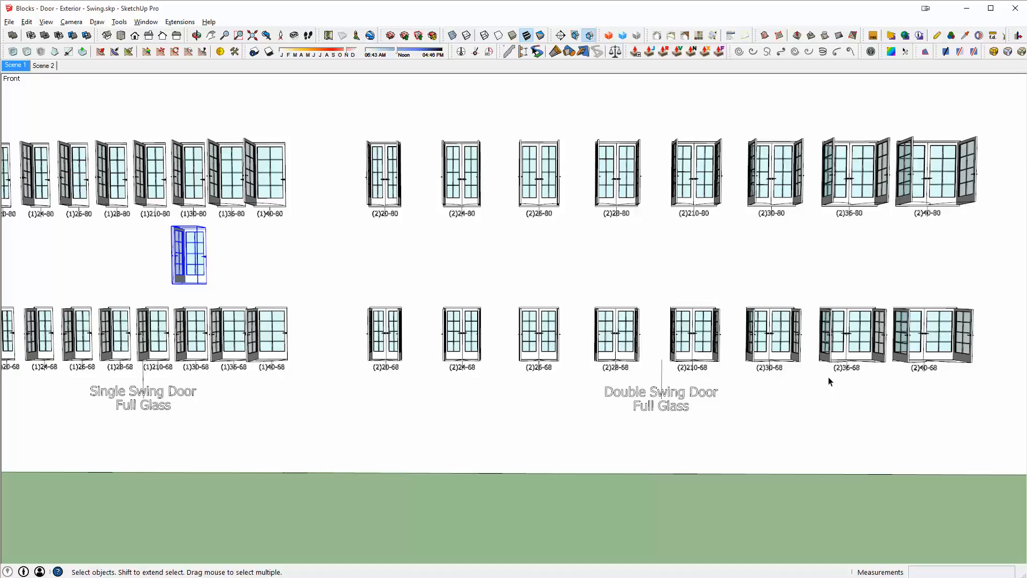
pyautogui.keyDown('shift'); pyautogui.moveTo(928, 348); pyautogui.dragTo(834, 376, button='middle'); pyautogui.keyUp('shift')
pyautogui.keyDown('shift'); pyautogui.moveTo(817, 298); pyautogui.dragTo(824, 457, button='middle'); pyautogui.keyUp('shift')
pyautogui.scroll(-1, 824, 456)
pyautogui.moveTo(750, 211)
pyautogui.keyDown('shift'); pyautogui.mouseDown(button='middle')
pyautogui.moveTo(582, 305)
pyautogui.moveTo(303, 227)
pyautogui.mouseUp(button='middle'); pyautogui.keyUp('shift')
pyautogui.keyDown('shift'); pyautogui.moveTo(637, 251); pyautogui.dragTo(435, 230, button='middle'); pyautogui.keyUp('shift')
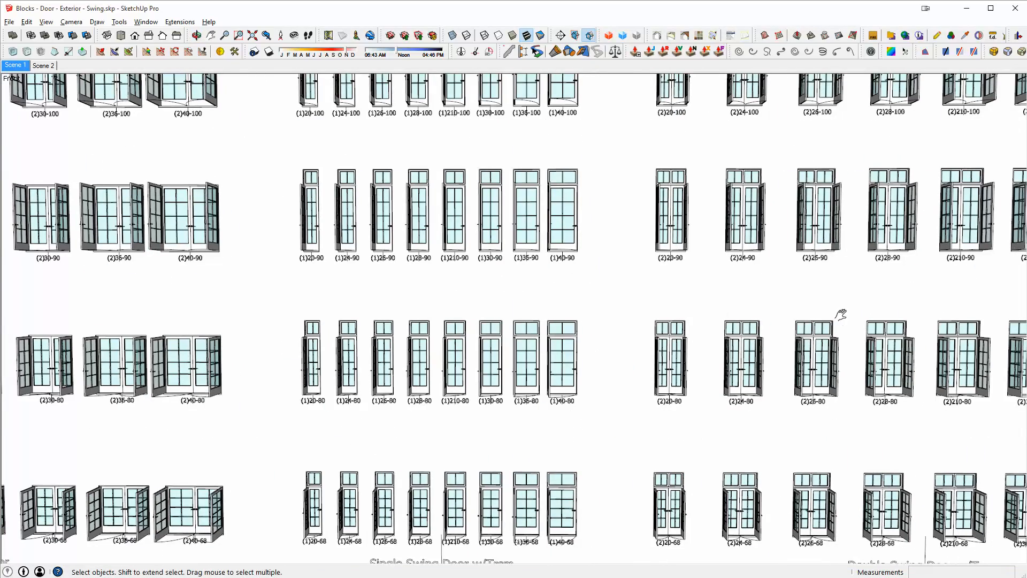
pyautogui.keyDown('shift'); pyautogui.moveTo(841, 313); pyautogui.dragTo(573, 287, button='middle'); pyautogui.keyUp('shift')
# - Examine the Solid Door, 2/3 Glass Door and Louvered Door sections of the swing door library
pyautogui.scroll(-5, 573, 287)
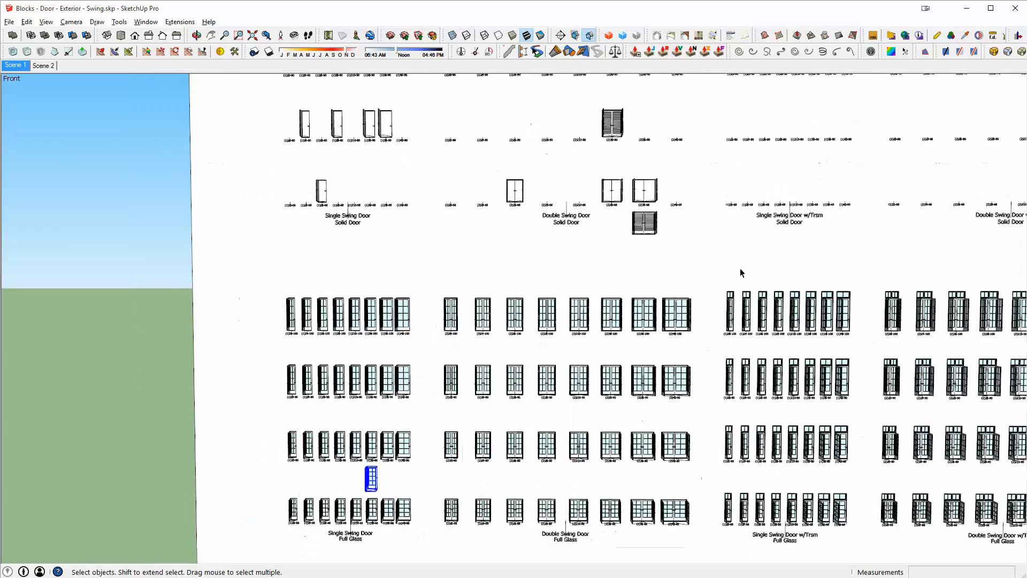
pyautogui.keyDown('shift'); pyautogui.moveTo(741, 272); pyautogui.dragTo(722, 383, button='middle'); pyautogui.keyUp('shift')
pyautogui.scroll(-2, 712, 409)
pyautogui.keyDown('shift'); pyautogui.moveTo(623, 379); pyautogui.dragTo(760, 185, button='middle'); pyautogui.keyUp('shift')
pyautogui.moveTo(698, 254); pyautogui.dragTo(678, 294, button='middle')
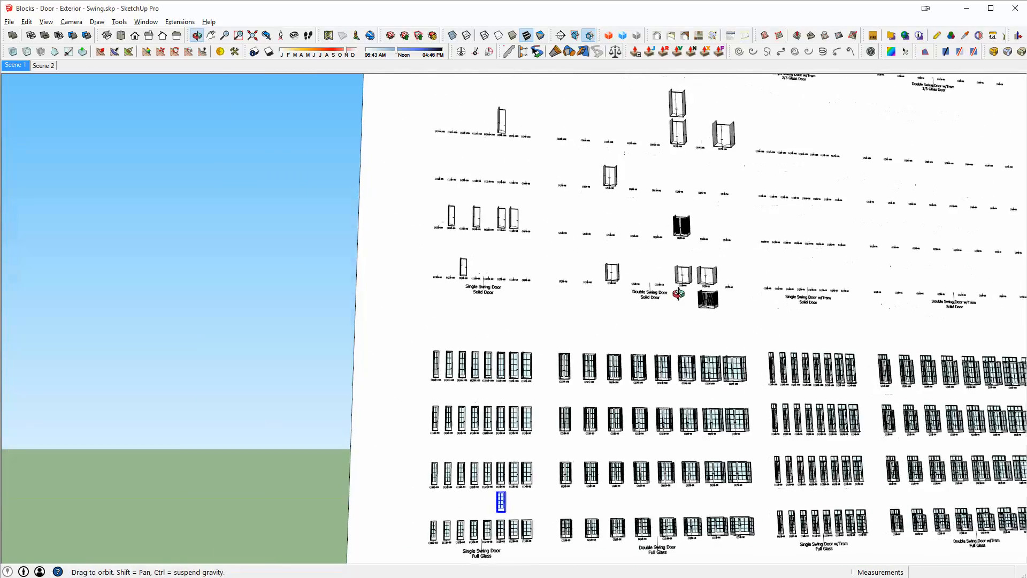
pyautogui.scroll(5, 424, 229)
pyautogui.keyDown('shift'); pyautogui.moveTo(424, 229); pyautogui.dragTo(449, 374, button='middle'); pyautogui.keyUp('shift')
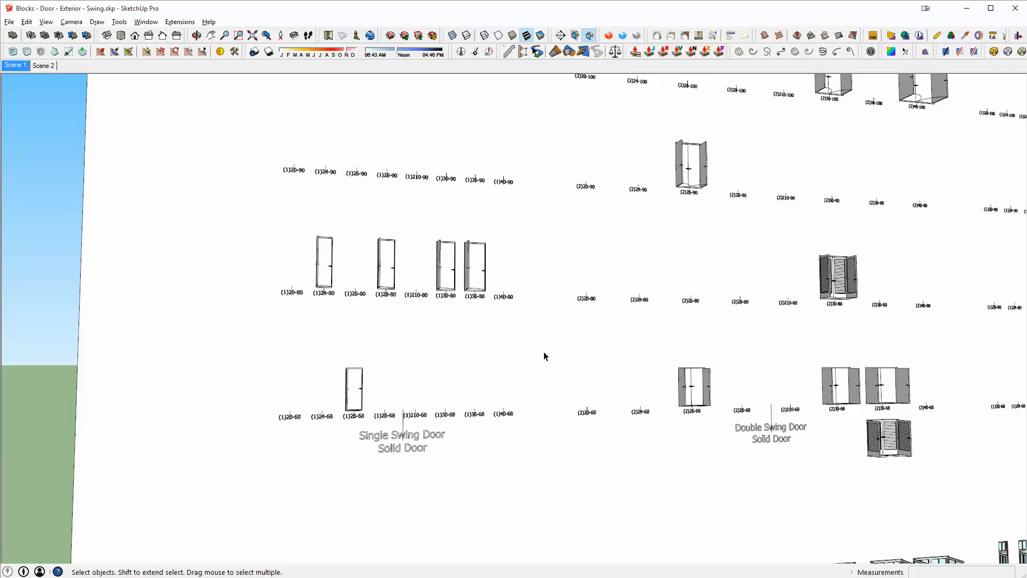
pyautogui.moveTo(778, 356); pyautogui.dragTo(666, 576, button='middle')
pyautogui.scroll(-3, 694, 195)
pyautogui.keyDown('shift'); pyautogui.moveTo(694, 195); pyautogui.dragTo(640, 457, button='middle'); pyautogui.keyUp('shift')
pyautogui.scroll(-2, 637, 378)
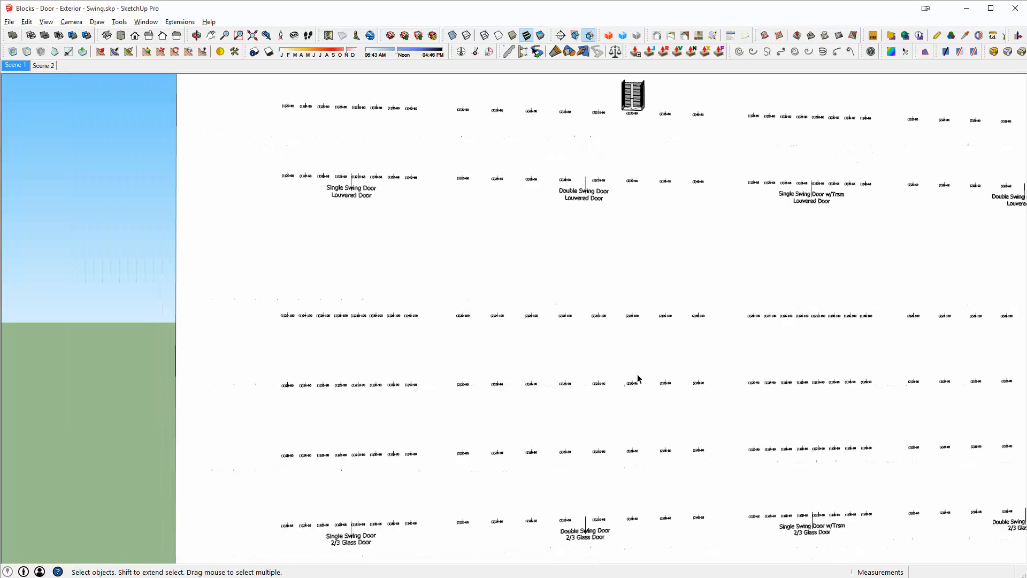
# - Examine the louvered double door blocks and the solid single and double swing door blocks by size
pyautogui.keyDown('shift'); pyautogui.moveTo(671, 212); pyautogui.dragTo(614, 390, button='middle'); pyautogui.keyUp('shift')
pyautogui.scroll(4, 615, 390)
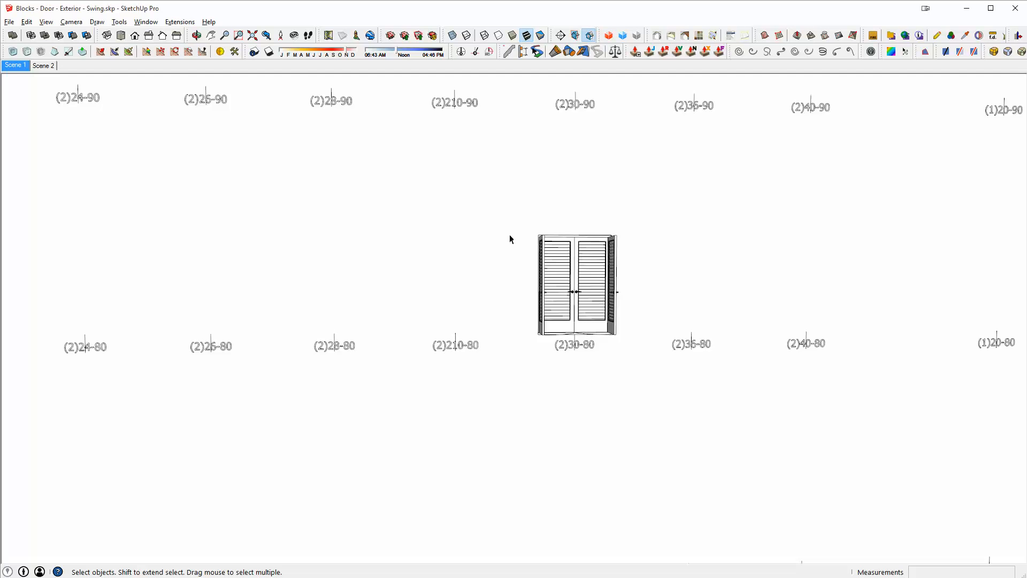
pyautogui.scroll(-3, 577, 306)
pyautogui.keyDown('shift'); pyautogui.moveTo(601, 206); pyautogui.dragTo(586, 144, button='middle'); pyautogui.keyUp('shift')
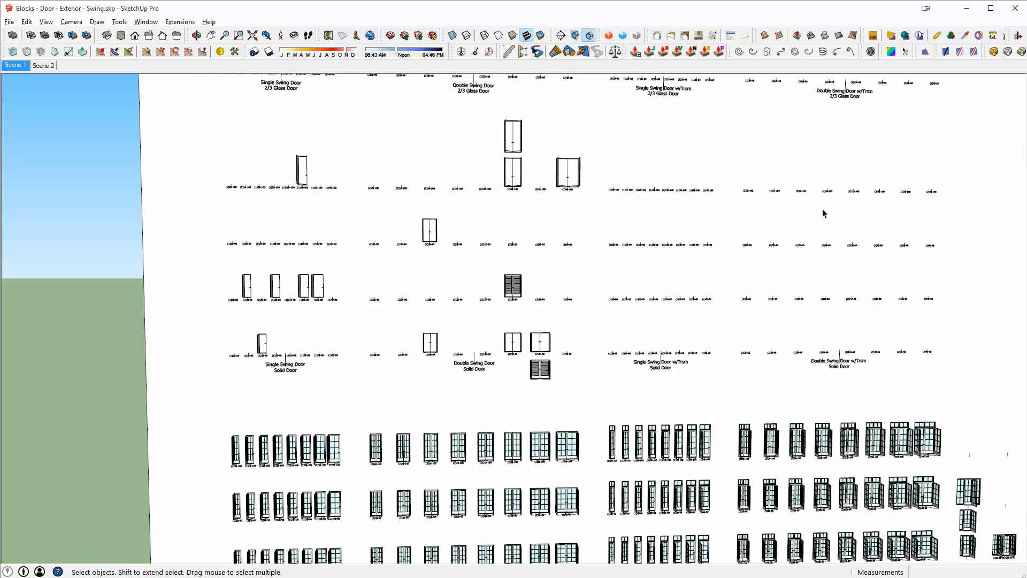
pyautogui.scroll(5, 603, 374)
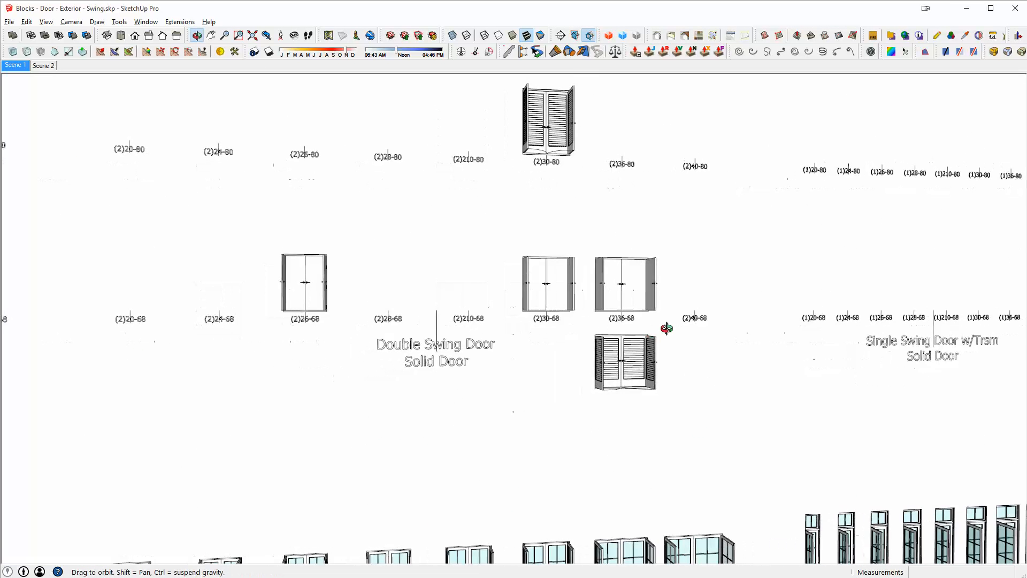
pyautogui.scroll(-2, 567, 299)
pyautogui.keyDown('shift'); pyautogui.moveTo(465, 305); pyautogui.dragTo(517, 310, button='middle'); pyautogui.keyUp('shift')
pyautogui.scroll(-1, 542, 545)
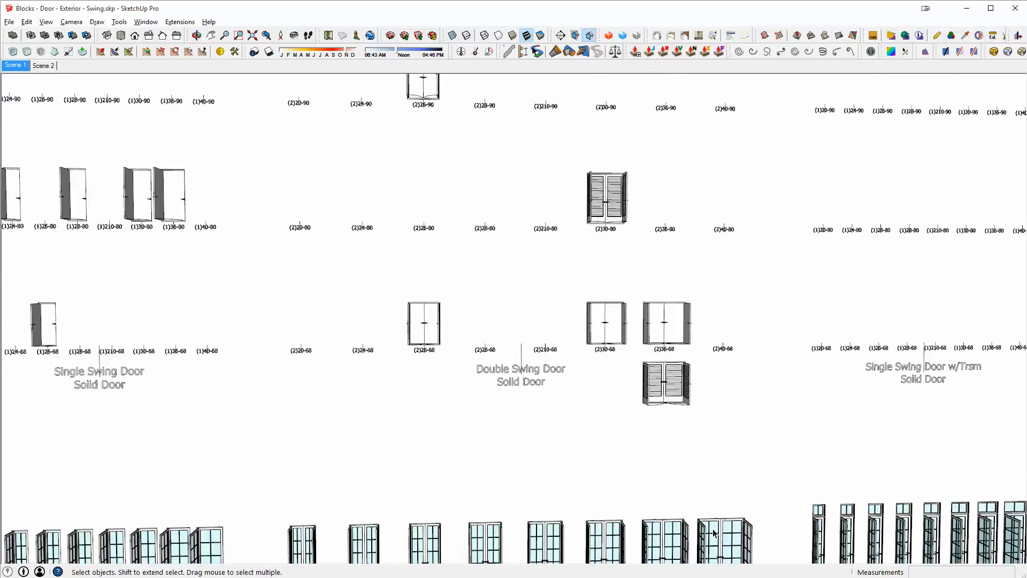
pyautogui.scroll(-3, 453, 258)
pyautogui.moveTo(481, 293); pyautogui.dragTo(496, 300, button='middle')
pyautogui.scroll(-4, 687, 248)
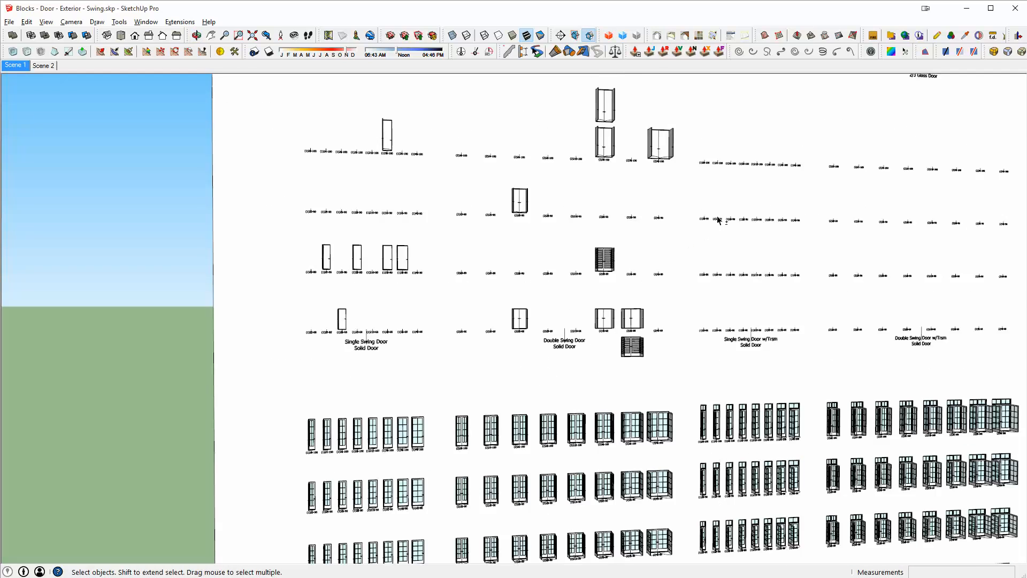
# - Examine the miscellaneous exterior door blocks with sidelights, square transoms and arched tops beside the transom doors
pyautogui.moveTo(718, 220)
pyautogui.mouseDown(button='middle')
pyautogui.moveTo(782, 215)
pyautogui.moveTo(624, 324)
pyautogui.mouseUp(button='middle')
pyautogui.keyDown('shift'); pyautogui.moveTo(641, 399); pyautogui.dragTo(582, 283, button='middle'); pyautogui.keyUp('shift')
pyautogui.moveTo(533, 369); pyautogui.dragTo(570, 289, button='middle')
pyautogui.scroll(8, 487, 407)
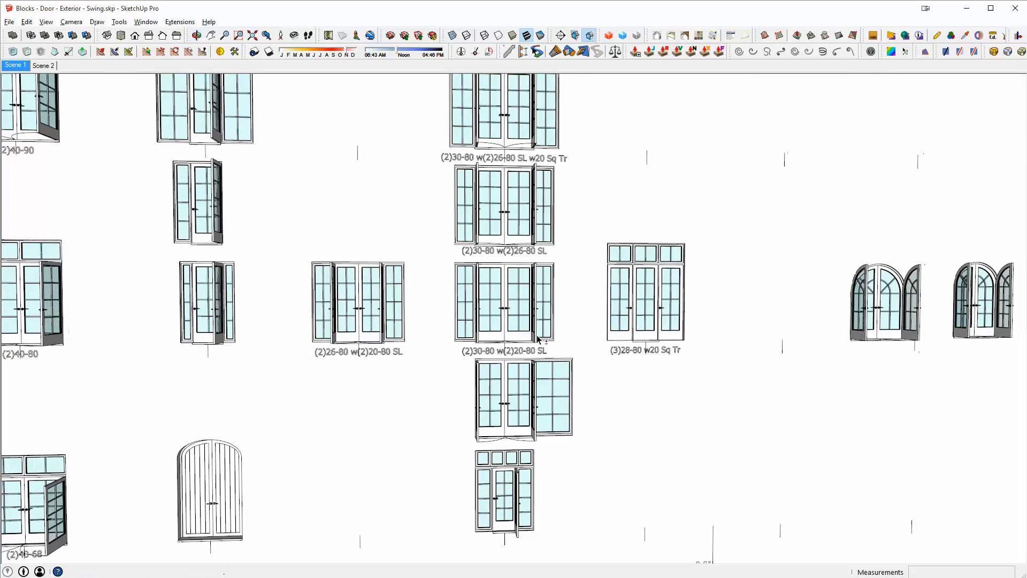
pyautogui.scroll(-3, 396, 247)
pyautogui.moveTo(394, 262); pyautogui.dragTo(539, 291, button='middle')
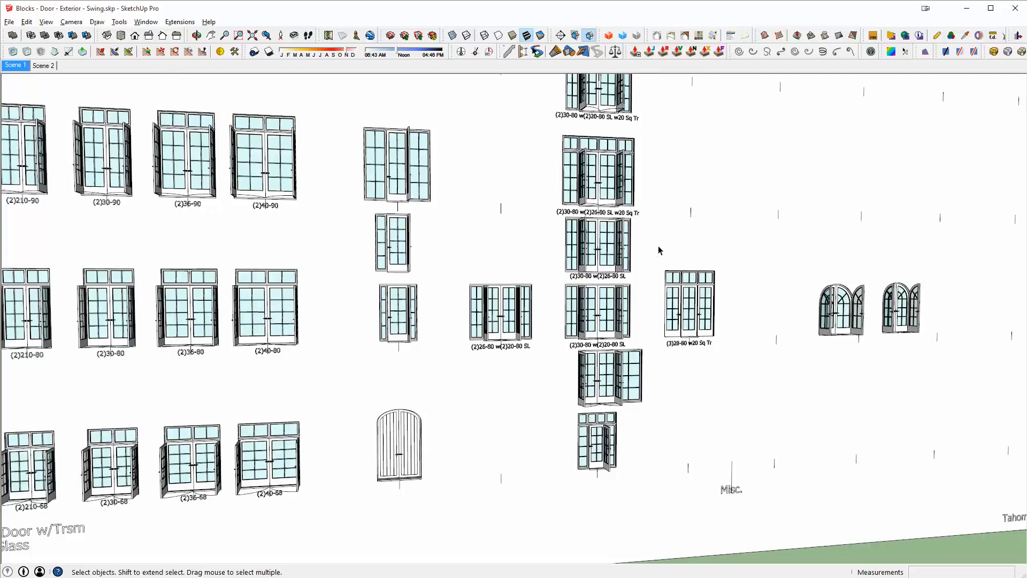
pyautogui.scroll(-3, 659, 250)
pyautogui.moveTo(653, 257); pyautogui.dragTo(566, 275, button='middle')
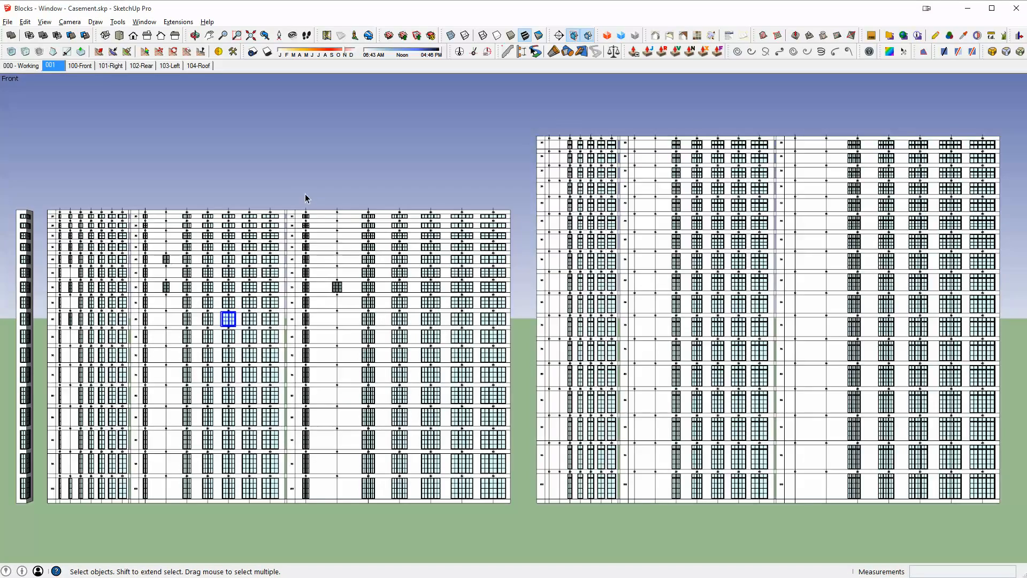
# - Examine the casement window grid by width, from 10 to 40, and by height, from the 20 row downward
pyautogui.moveTo(305, 197); pyautogui.dragTo(382, 198, button='middle')
pyautogui.scroll(5, 381, 197)
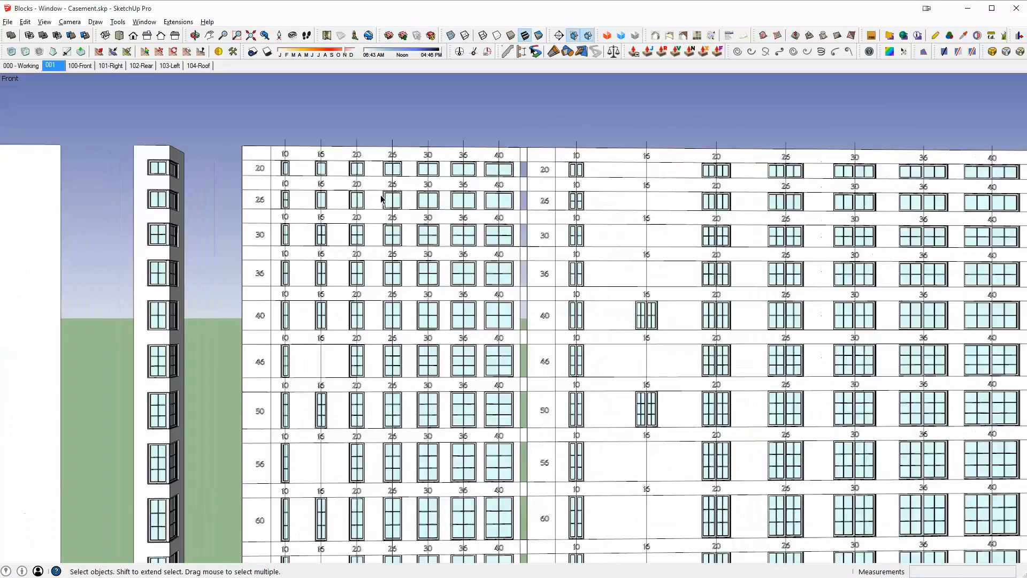
pyautogui.scroll(3, 382, 197)
pyautogui.moveTo(316, 171); pyautogui.dragTo(362, 250, button='middle')
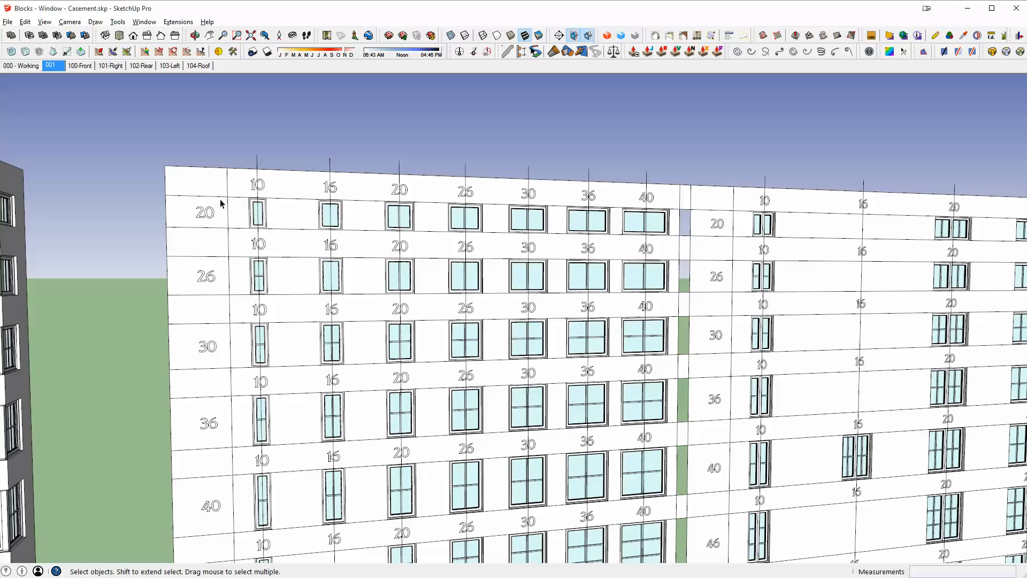
pyautogui.moveTo(284, 312); pyautogui.dragTo(242, 137, button='middle')
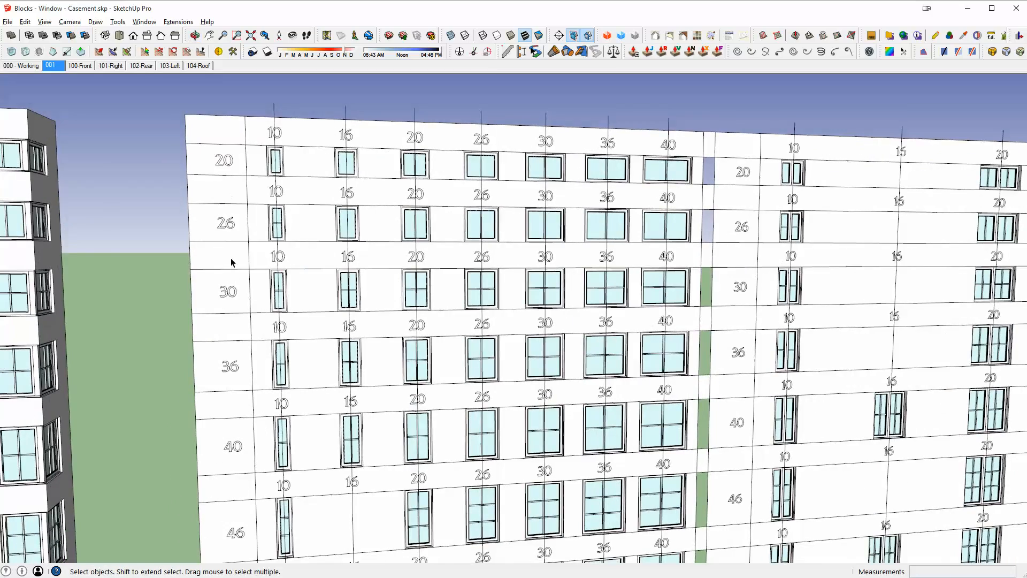
pyautogui.moveTo(231, 262); pyautogui.dragTo(347, 281, button='middle')
pyautogui.scroll(-10, 436, 357)
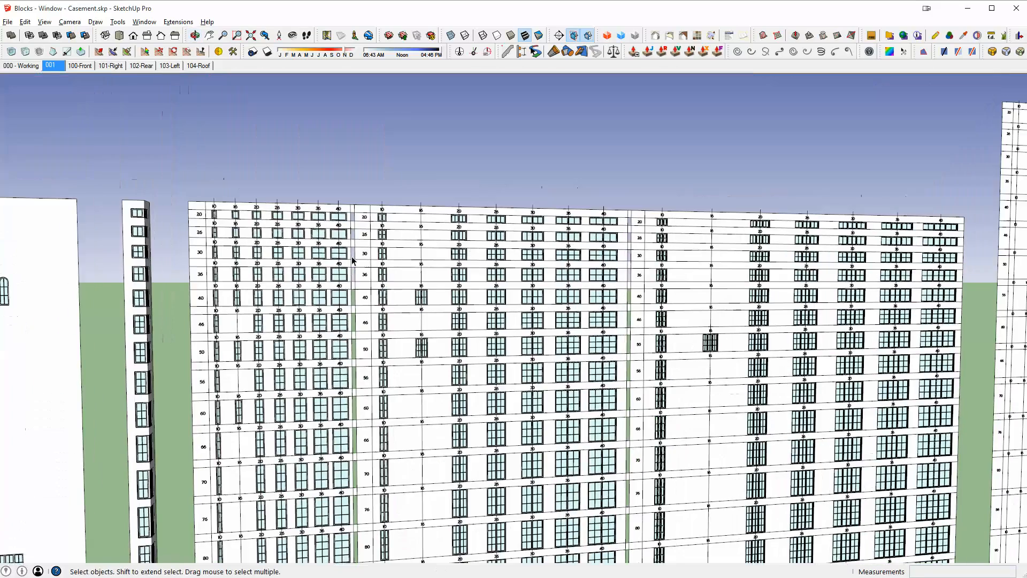
pyautogui.moveTo(352, 252); pyautogui.dragTo(298, 265, button='middle')
pyautogui.scroll(6, 327, 224)
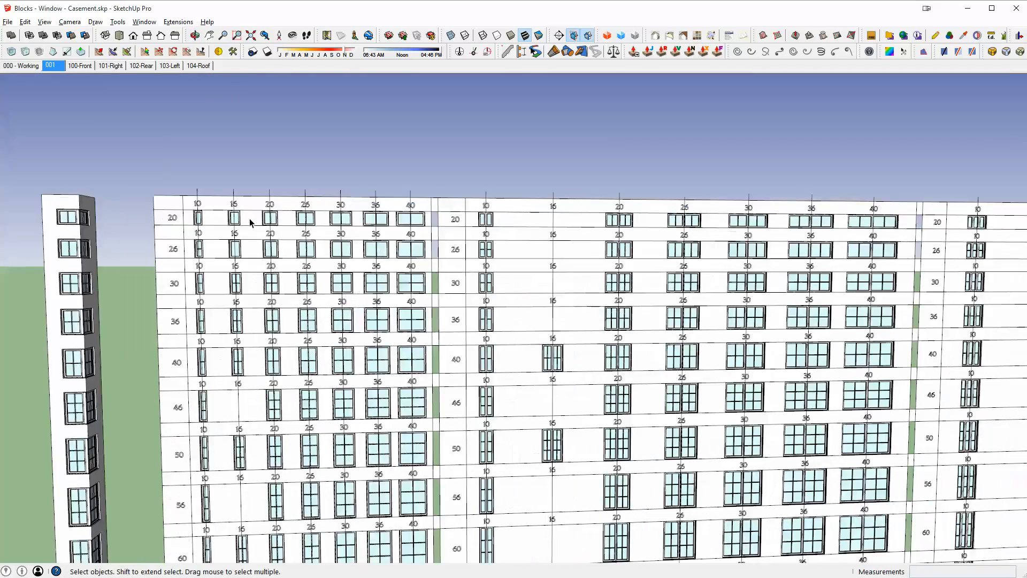
pyautogui.scroll(-1, 168, 235)
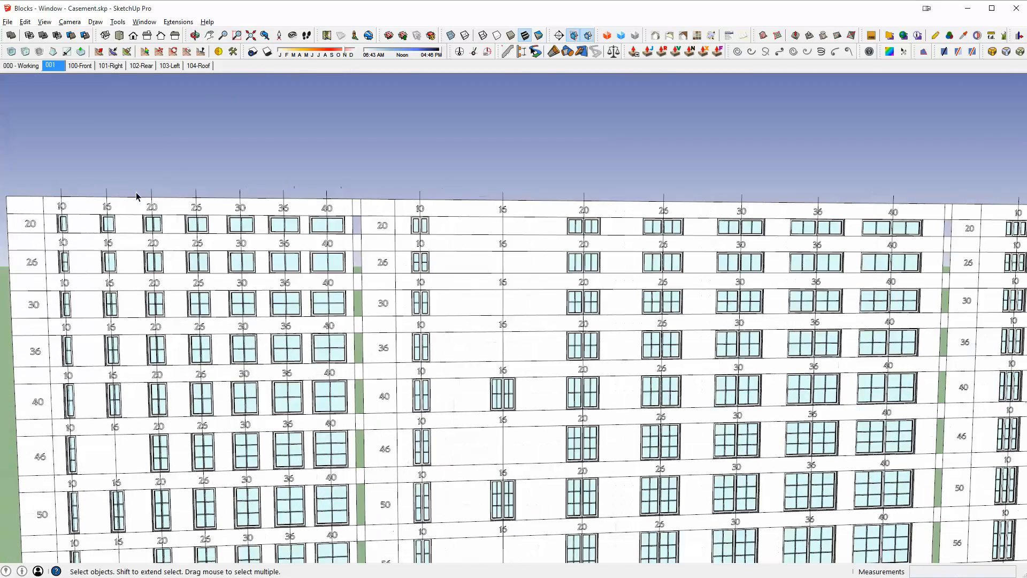
pyautogui.scroll(-2, 595, 231)
# - Examine the wider multi-unit casement window groups and the taller second wall of casement blocks
pyautogui.keyDown('shift'); pyautogui.moveTo(650, 241); pyautogui.dragTo(313, 262, button='middle'); pyautogui.keyUp('shift')
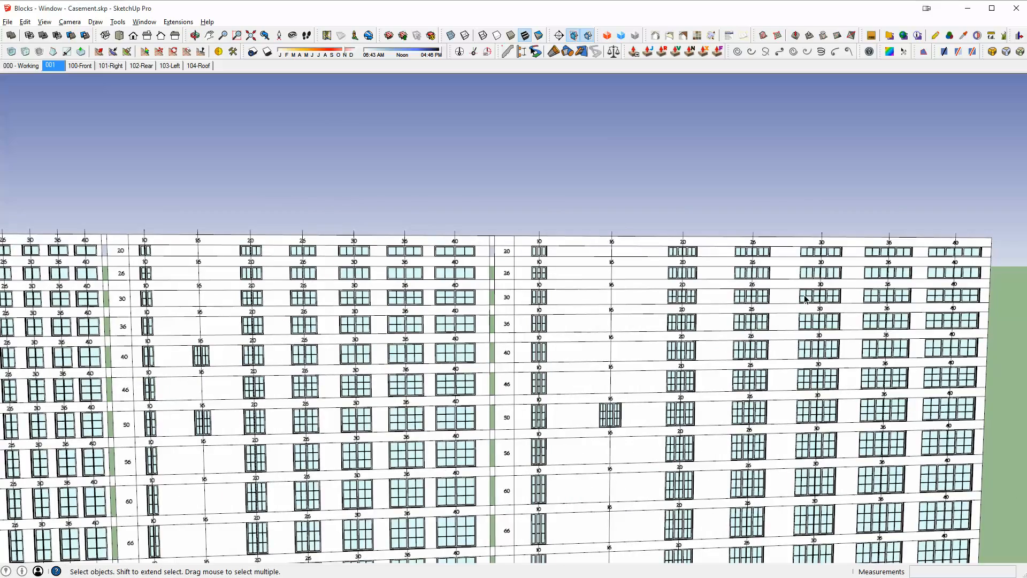
pyautogui.scroll(-2, 802, 295)
pyautogui.keyDown('shift'); pyautogui.moveTo(787, 325); pyautogui.dragTo(332, 366, button='middle'); pyautogui.keyUp('shift')
pyautogui.scroll(2, 635, 197)
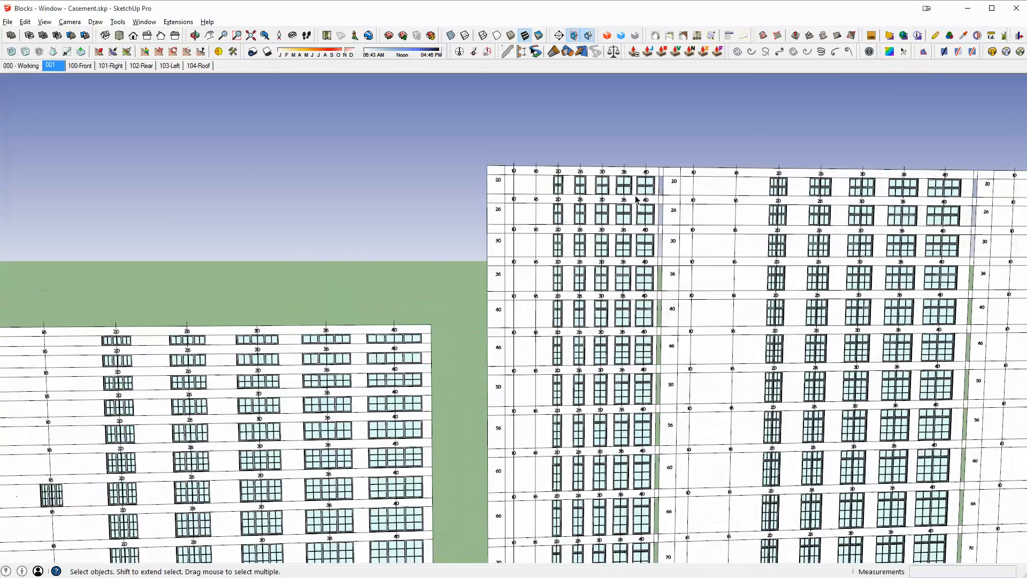
pyautogui.keyDown('shift'); pyautogui.moveTo(635, 199); pyautogui.dragTo(512, 231, button='middle'); pyautogui.keyUp('shift')
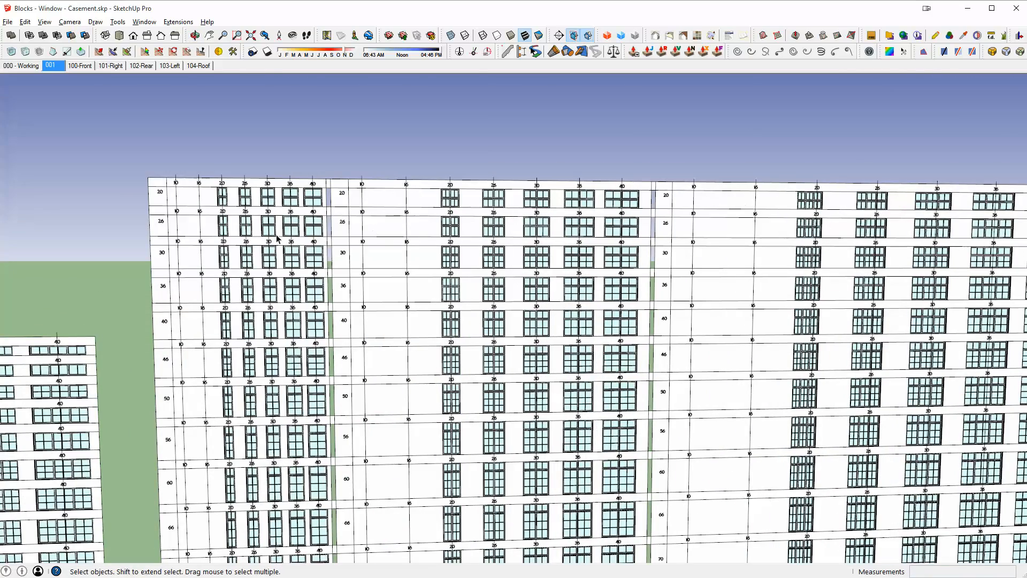
pyautogui.keyDown('shift'); pyautogui.moveTo(264, 238); pyautogui.dragTo(431, 204, button='middle'); pyautogui.keyUp('shift')
pyautogui.scroll(-2, 431, 204)
pyautogui.keyDown('shift'); pyautogui.moveTo(356, 256); pyautogui.dragTo(690, 114, button='middle'); pyautogui.keyUp('shift')
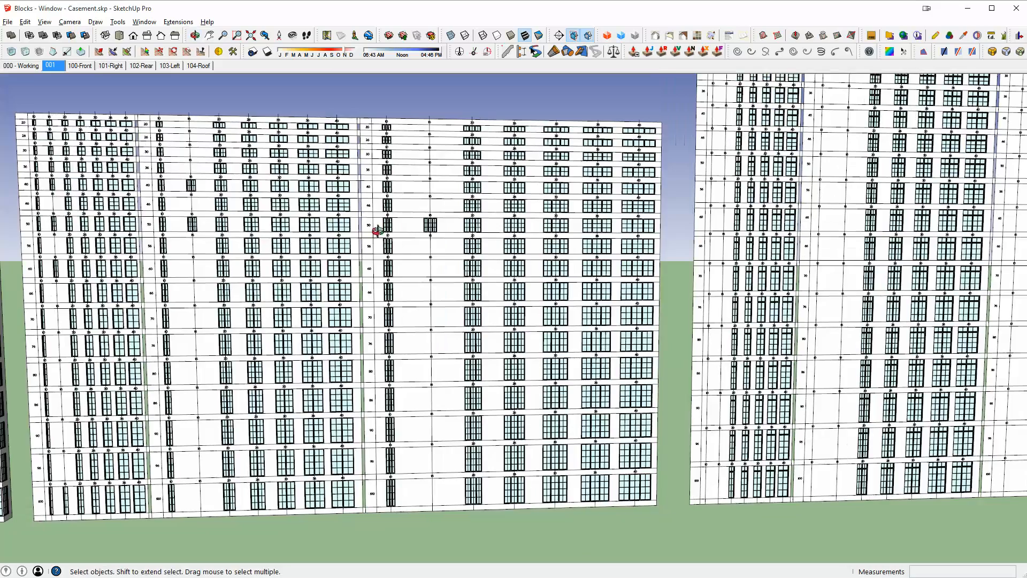
# - Examine the miscellaneous window wall and the corner window column, and select one half of the column's topmost corner window
pyautogui.keyDown('shift'); pyautogui.moveTo(378, 229); pyautogui.dragTo(802, 240, button='middle'); pyautogui.keyUp('shift')
pyautogui.moveTo(657, 271); pyautogui.dragTo(472, 256, button='middle')
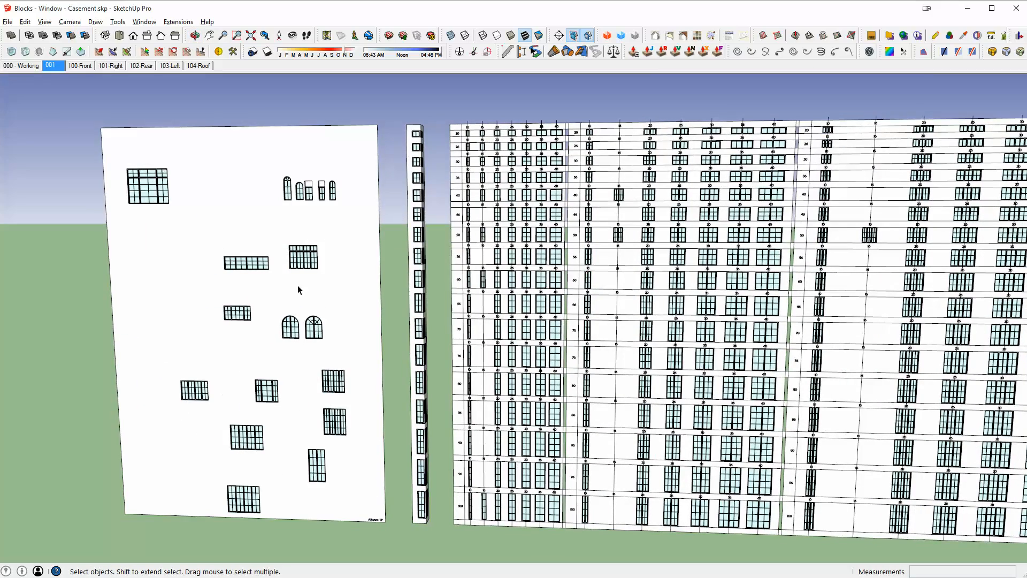
pyautogui.scroll(6, 345, 221)
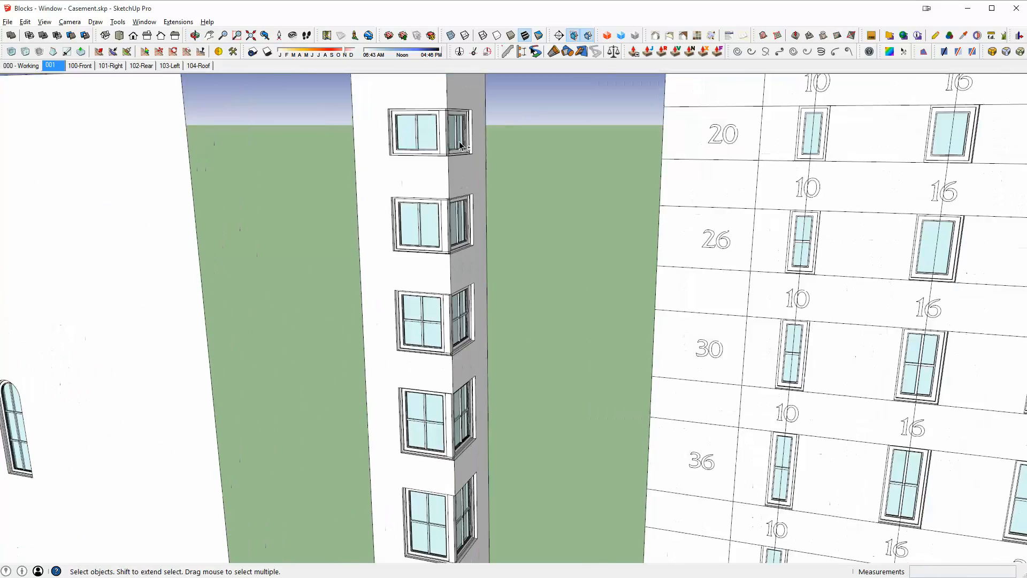
pyautogui.moveTo(460, 145); pyautogui.dragTo(385, 192, button='middle')
pyautogui.scroll(5, 423, 166)
pyautogui.moveTo(428, 166); pyautogui.dragTo(486, 187, button='middle')
pyautogui.moveTo(443, 222); pyautogui.dragTo(395, 299, button='middle')
pyautogui.moveTo(392, 203); pyautogui.dragTo(372, 256, button='middle')
pyautogui.click(372, 256)
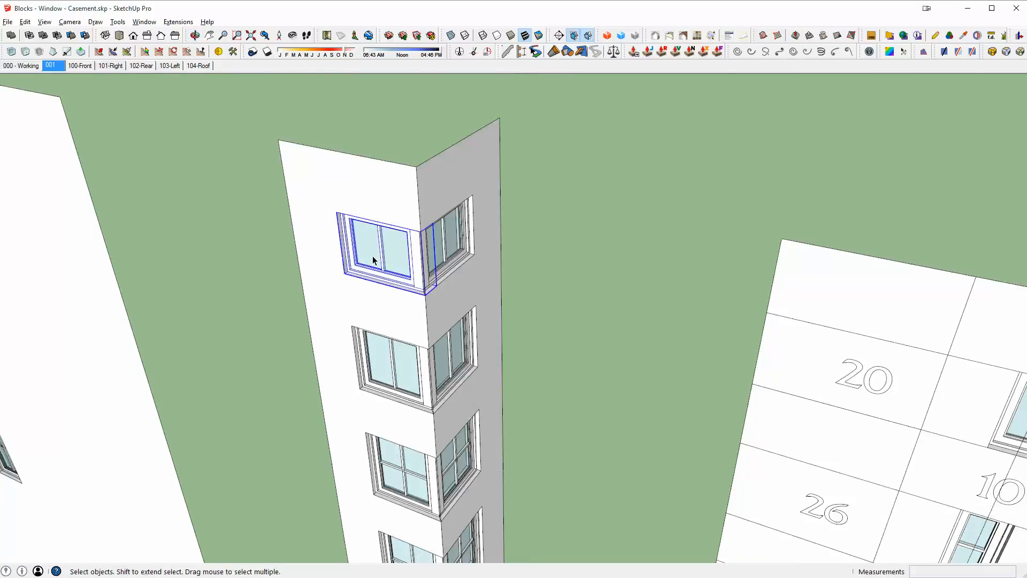
pyautogui.scroll(5, 396, 238)
pyautogui.scroll(-8, 398, 243)
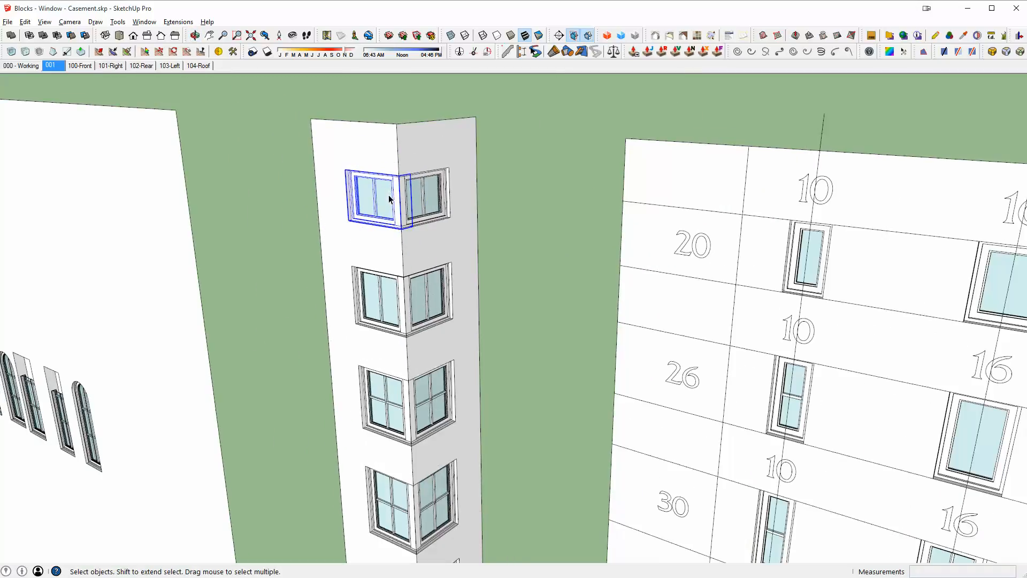
pyautogui.press('m')
# - Draw a freehand rectangle on the ground behind the corner window column and extrude it into a box
pyautogui.moveTo(392, 194); pyautogui.dragTo(482, 395, button='middle')
pyautogui.press('r')
pyautogui.click(517, 428)
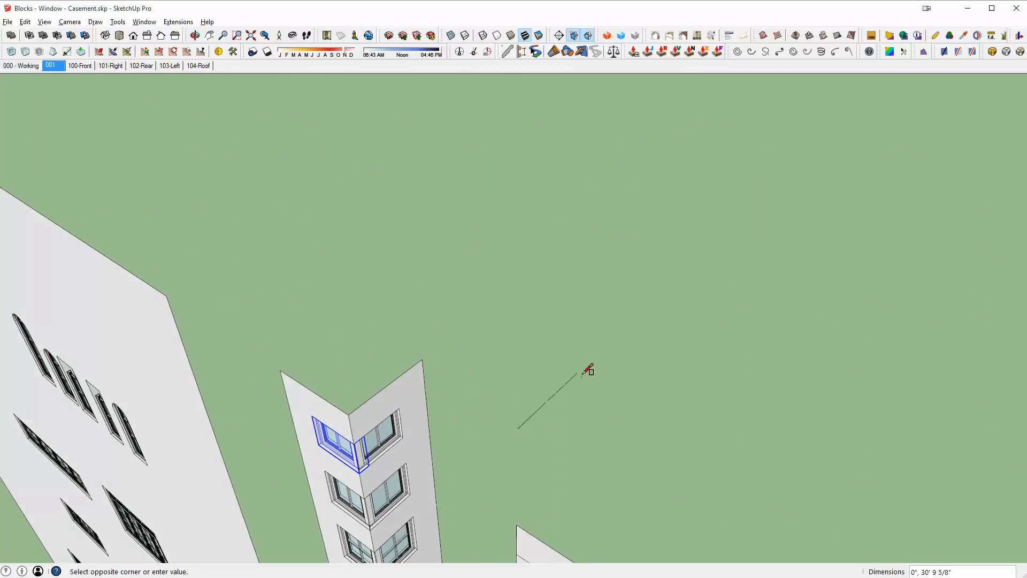
pyautogui.click(532, 221)
pyautogui.press('p')
pyautogui.moveTo(529, 351); pyautogui.dragTo(521, 197)
pyautogui.press('space')
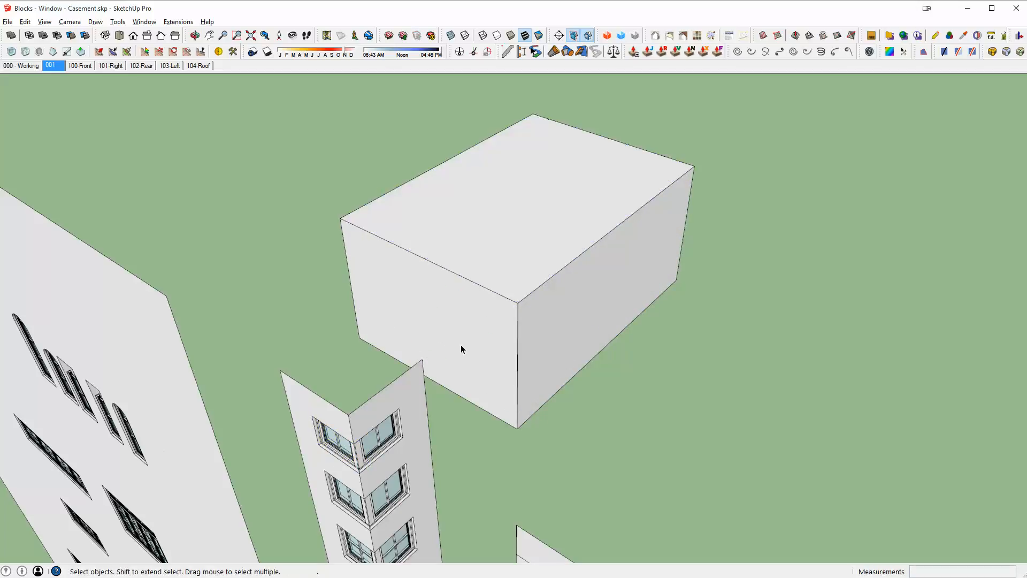
# - Copy one half of a six-pane corner window from the column onto the box's nearest vertical edge
pyautogui.scroll(-5, 460, 344)
pyautogui.scroll(2, 474, 304)
pyautogui.scroll(-8, 353, 415)
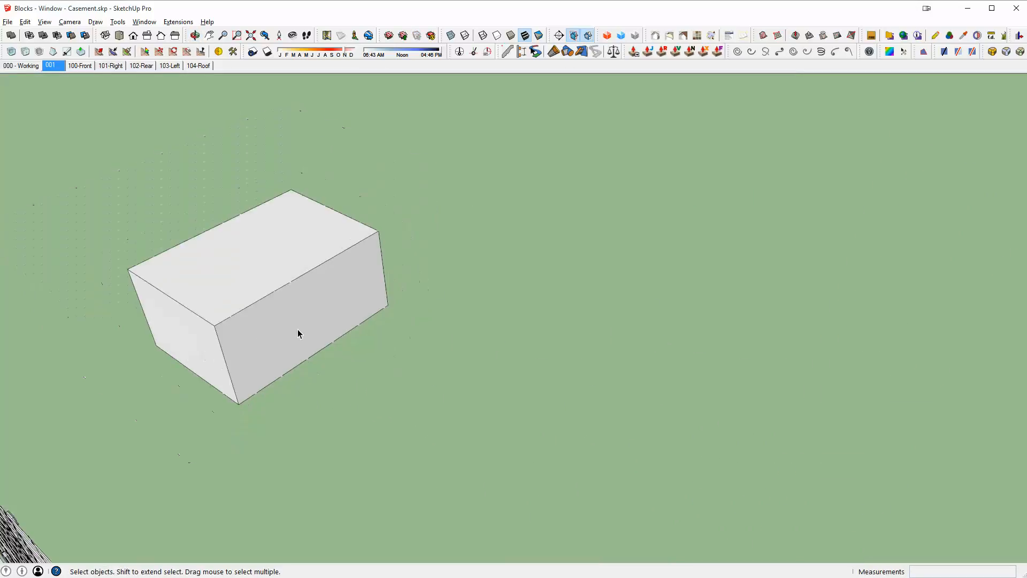
pyautogui.moveTo(298, 332); pyautogui.dragTo(477, 213, button='middle')
pyautogui.scroll(6, 507, 238)
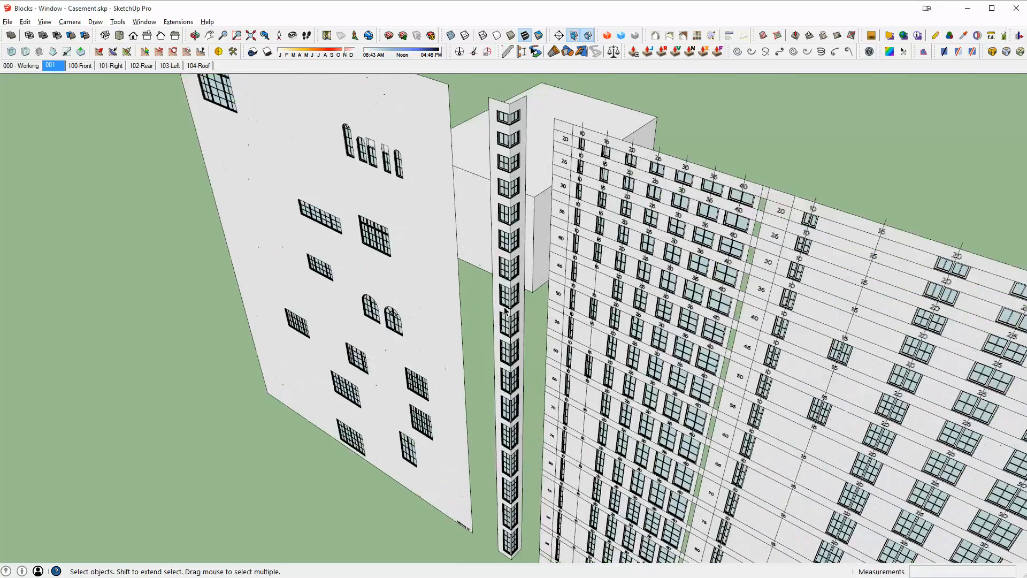
pyautogui.click(508, 320)
pyautogui.scroll(3, 508, 319)
pyautogui.press('m')
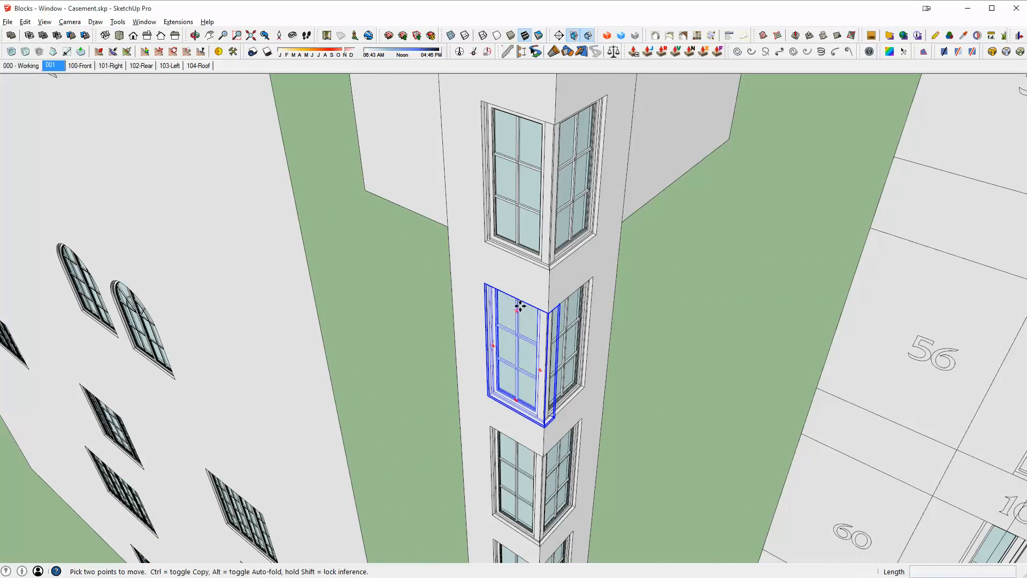
pyautogui.click(546, 287)
pyautogui.moveTo(544, 310); pyautogui.dragTo(920, 443, button='middle')
pyautogui.moveTo(375, 353); pyautogui.dragTo(749, 396, button='middle')
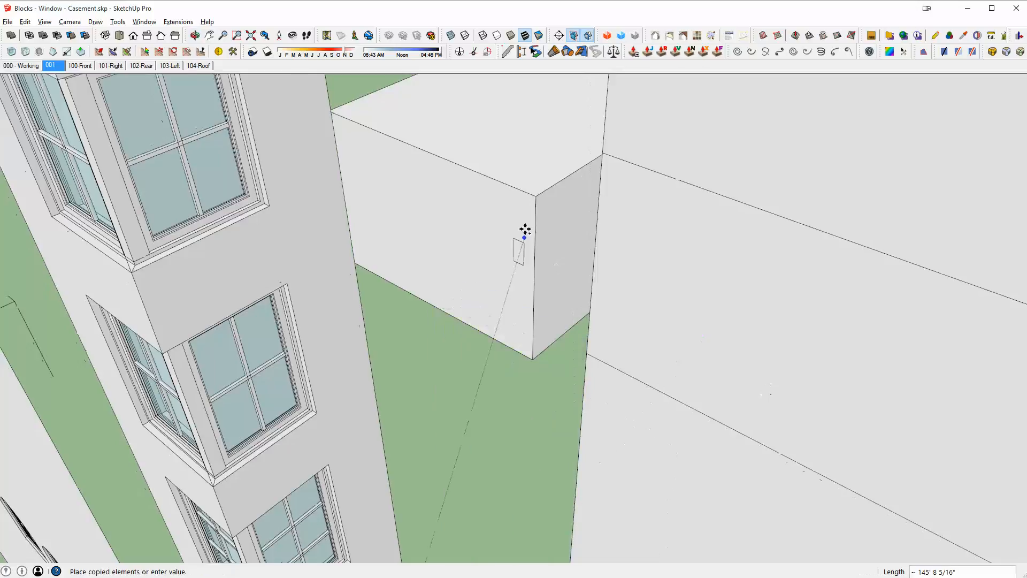
pyautogui.scroll(5, 556, 262)
pyautogui.click(509, 310)
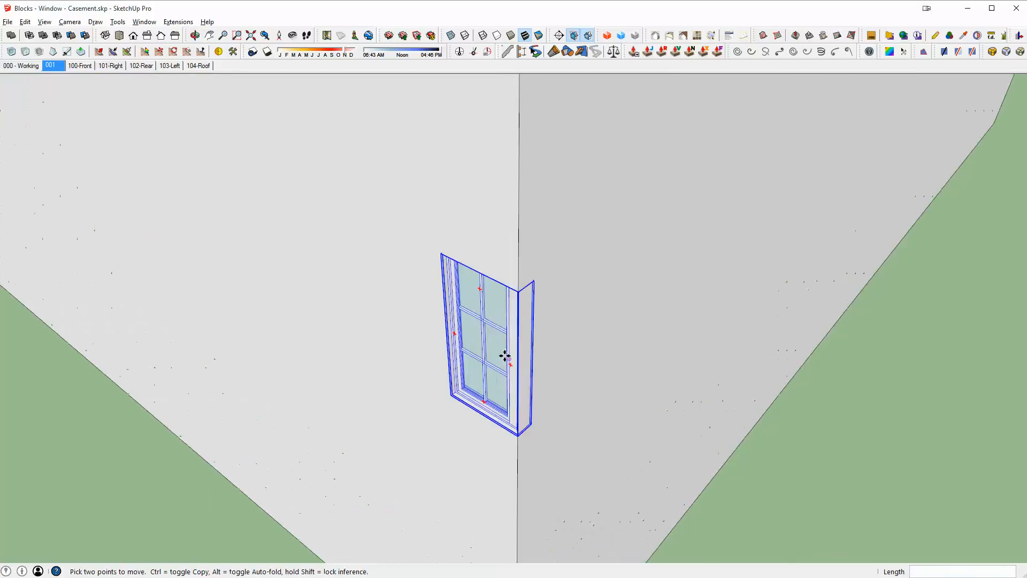
# - Copy the placed corner window half farther along the same wall of the box
pyautogui.moveTo(504, 355); pyautogui.dragTo(509, 120, button='middle')
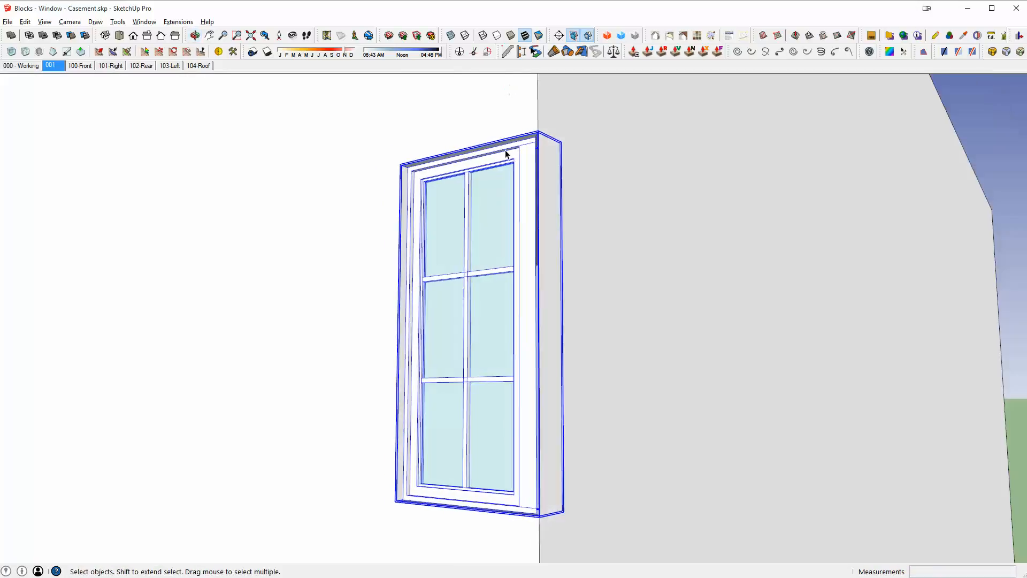
pyautogui.scroll(-1, 479, 284)
pyautogui.moveTo(479, 291); pyautogui.dragTo(470, 344, button='middle')
pyautogui.scroll(-3, 470, 344)
pyautogui.press('m')
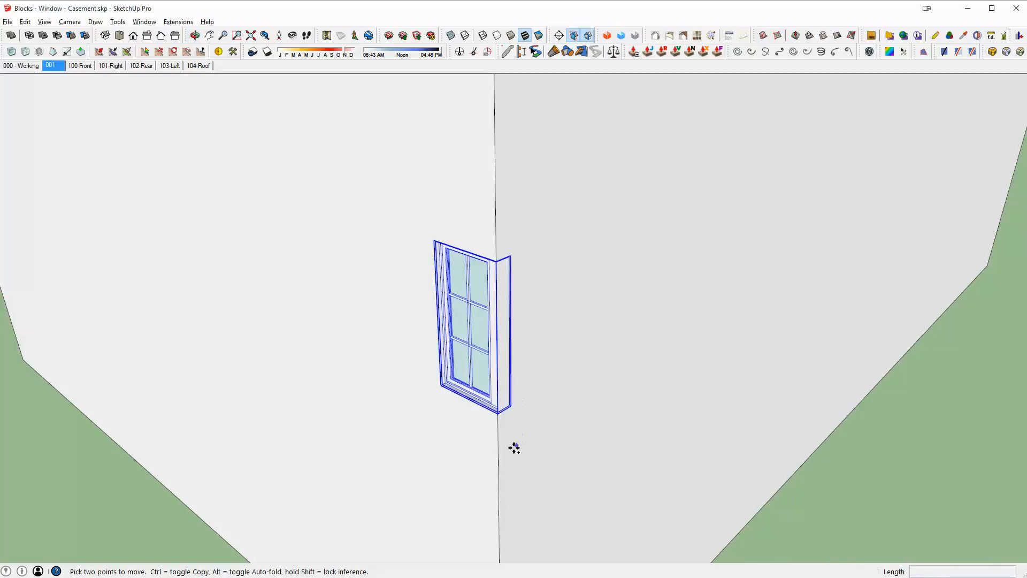
pyautogui.moveTo(514, 448); pyautogui.dragTo(473, 445, button='middle')
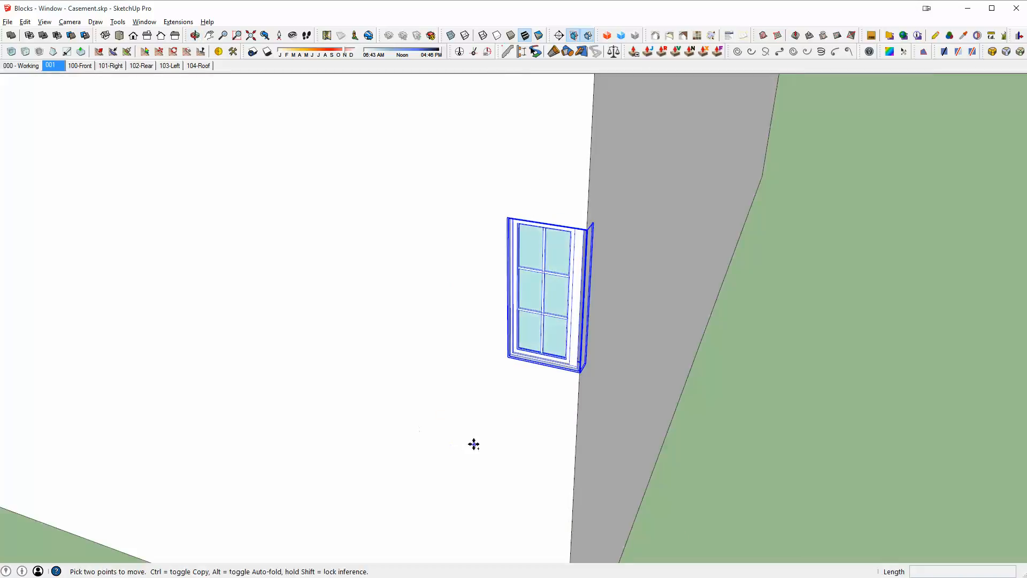
pyautogui.click(473, 444)
pyautogui.press('ctrl')
pyautogui.click(300, 399)
# - Mirror the new window copy along the red axis using a scale factor of -1
pyautogui.press('s')
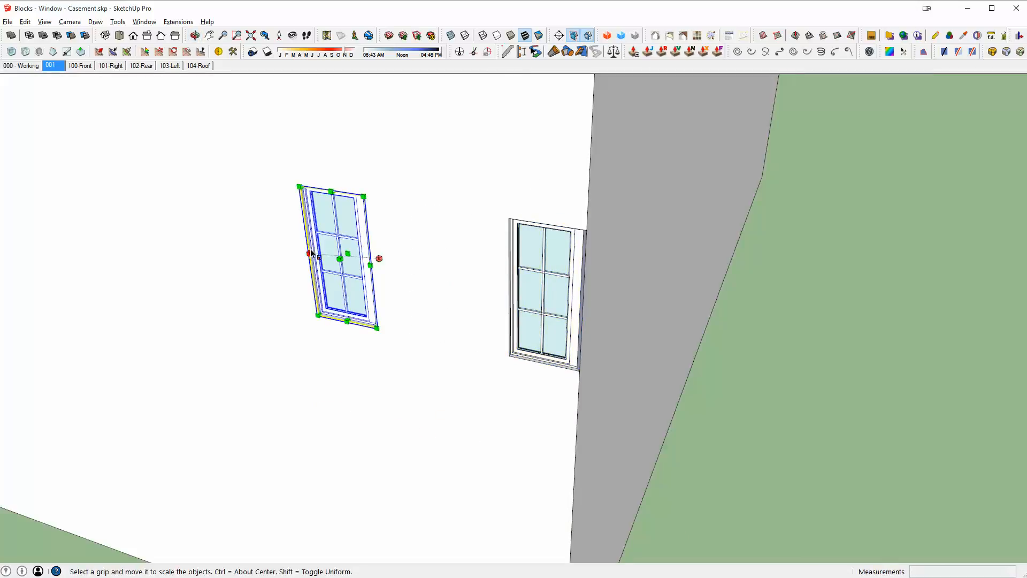
pyautogui.click(314, 249)
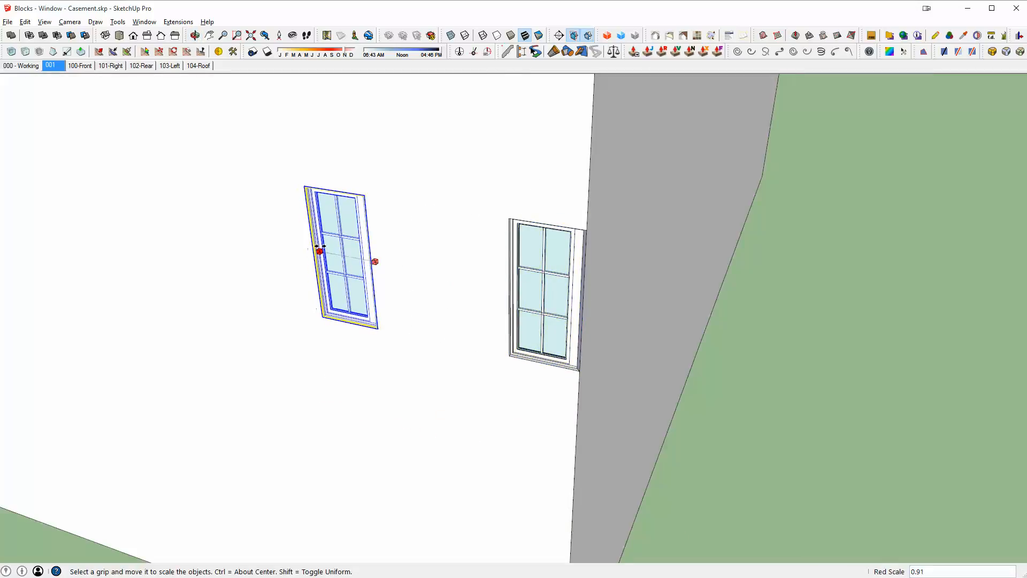
pyautogui.write('-1')
pyautogui.press('Return')
pyautogui.moveTo(351, 249); pyautogui.dragTo(374, 271, button='middle')
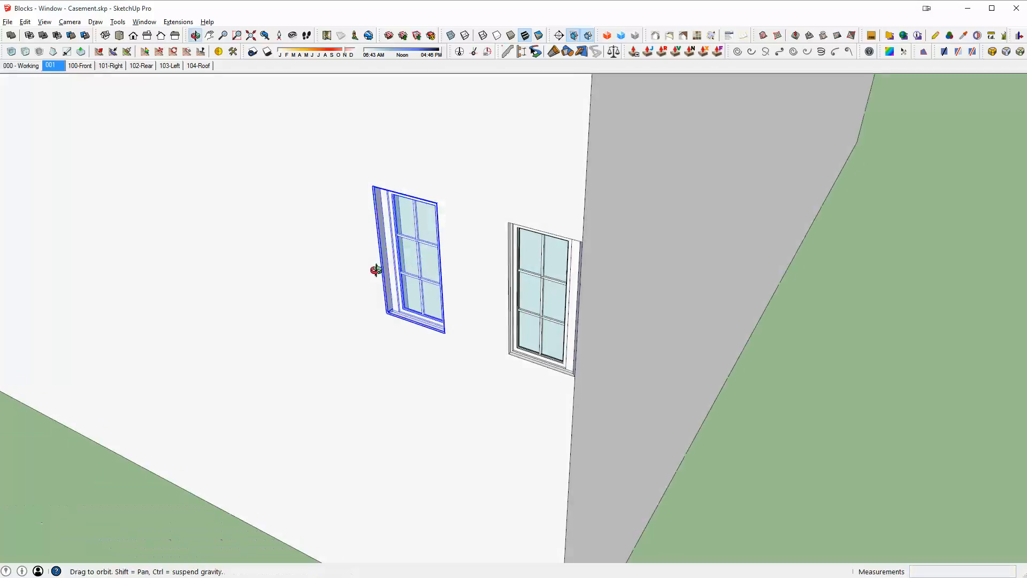
# - Copy the mirrored window half onto the box's adjacent wall around the corner and delete the original from the first wall
pyautogui.press('m')
pyautogui.press('ctrl')
pyautogui.click(425, 180)
pyautogui.click(646, 120)
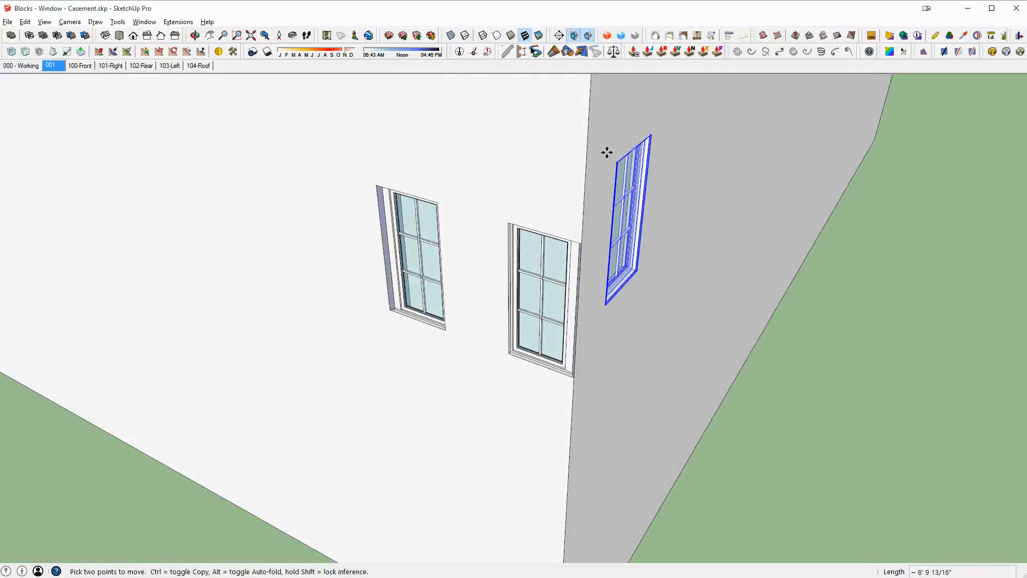
pyautogui.press('space')
pyautogui.click(422, 219)
pyautogui.press('Delete')
pyautogui.moveTo(626, 210); pyautogui.dragTo(582, 216, button='middle')
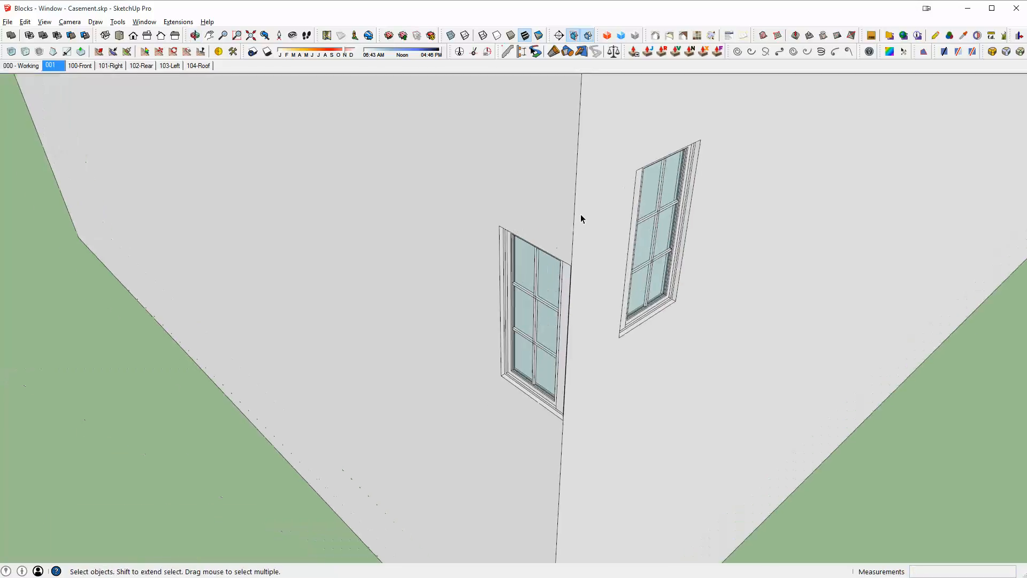
# - Move the copied window half by its upper inner corner to the box's vertical edge so it meets the first half
pyautogui.scroll(1, 581, 216)
pyautogui.press('m')
pyautogui.click(685, 186)
pyautogui.press('space')
pyautogui.click(661, 165)
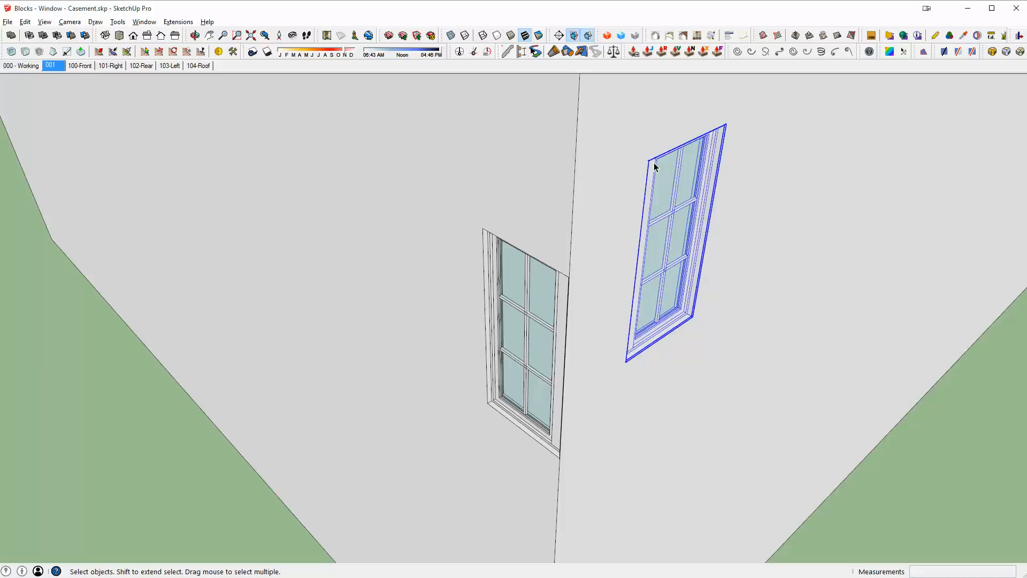
pyautogui.press('m')
pyautogui.click(649, 162)
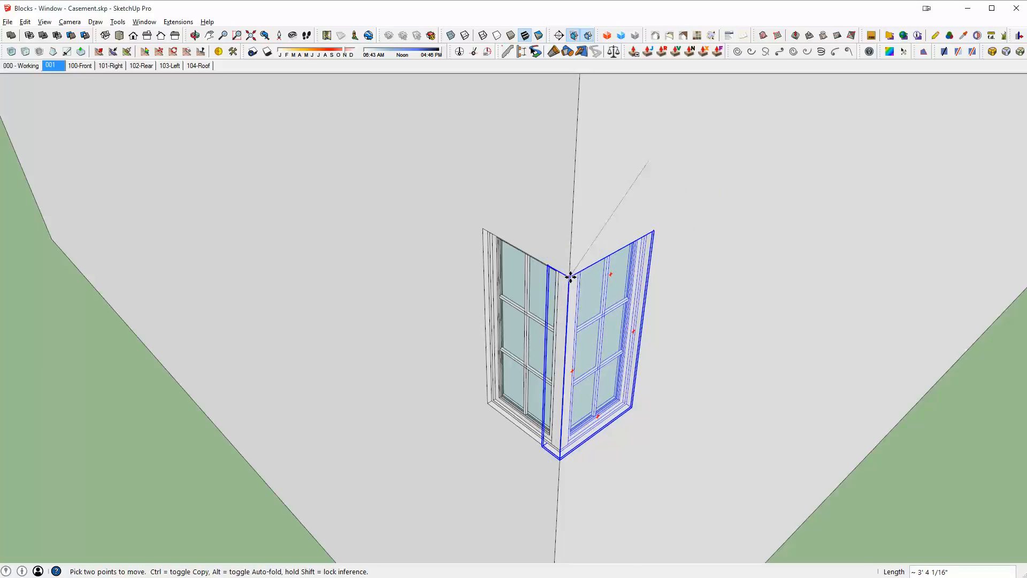
pyautogui.click(571, 278)
pyautogui.press('space')
# - Inspect the joined corner window on the box from below, from the side and from farther away
pyautogui.scroll(4, 568, 322)
pyautogui.moveTo(569, 322); pyautogui.dragTo(886, 100, button='middle')
pyautogui.scroll(-5, 570, 148)
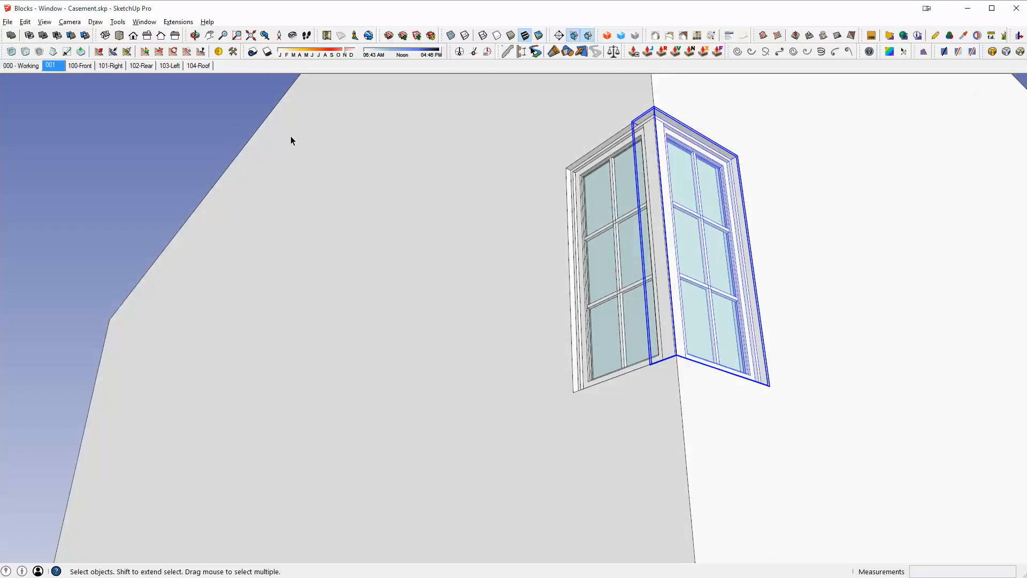
pyautogui.click(237, 138)
pyautogui.moveTo(638, 176); pyautogui.dragTo(546, 336, button='middle')
pyautogui.scroll(3, 467, 214)
pyautogui.scroll(-4, 543, 227)
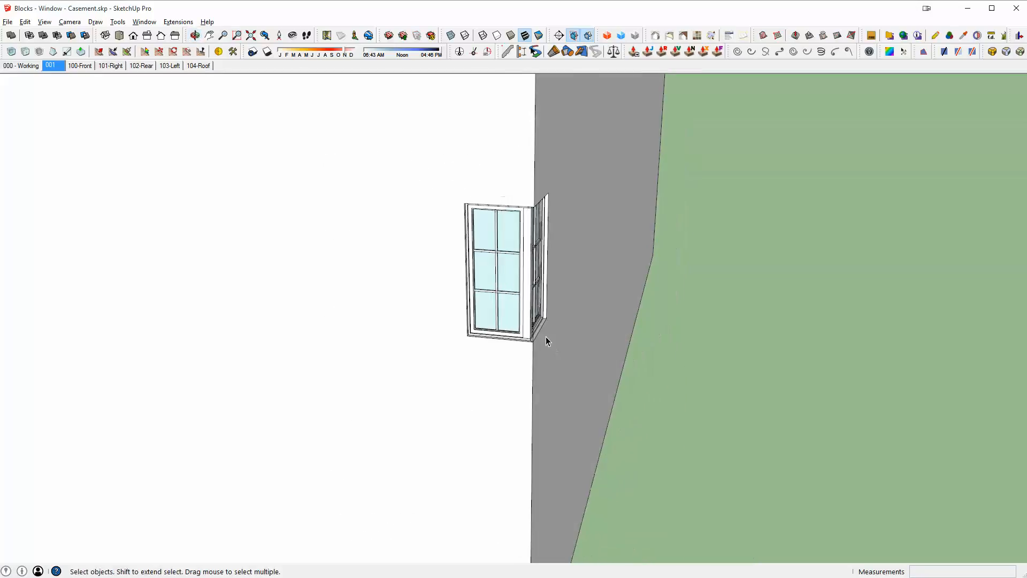
pyautogui.scroll(-3, 516, 281)
pyautogui.moveTo(517, 283)
pyautogui.mouseDown(button='middle')
pyautogui.moveTo(481, 314)
pyautogui.moveTo(514, 268)
pyautogui.mouseUp(button='middle')
# - Delete the corner window halves from the box
pyautogui.click(513, 266)
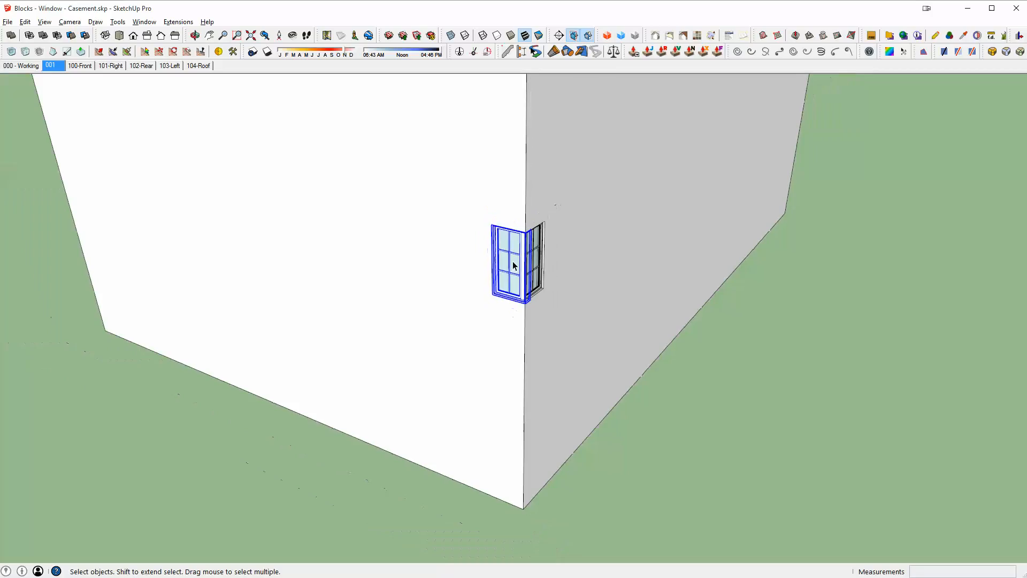
pyautogui.click(528, 254)
pyautogui.press('Delete')
# - Examine the overall arrangement of the casement window library, from the specialty windows and corner column to the sized grids
pyautogui.scroll(-7, 538, 241)
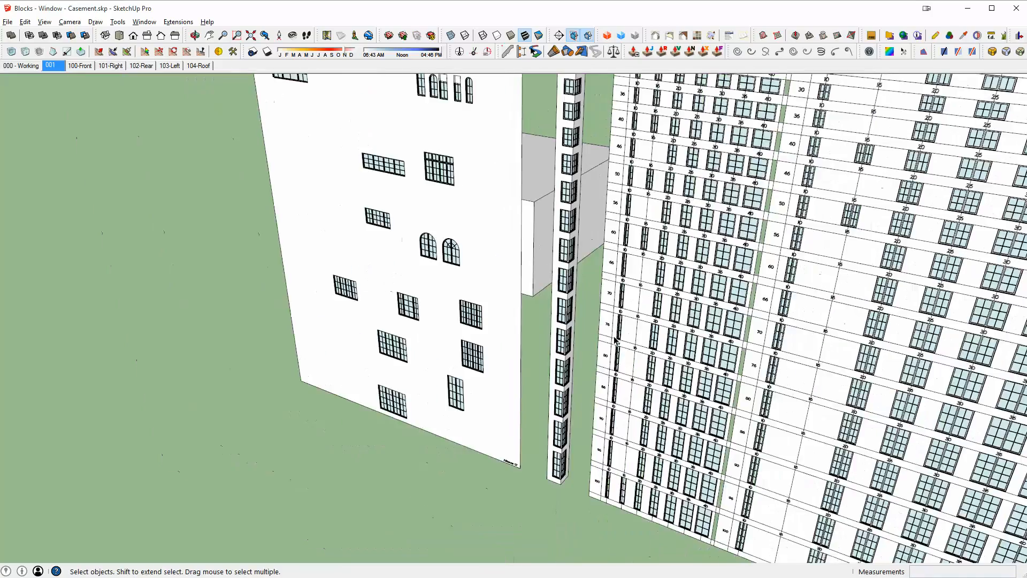
pyautogui.moveTo(727, 315); pyautogui.dragTo(522, 245, button='middle')
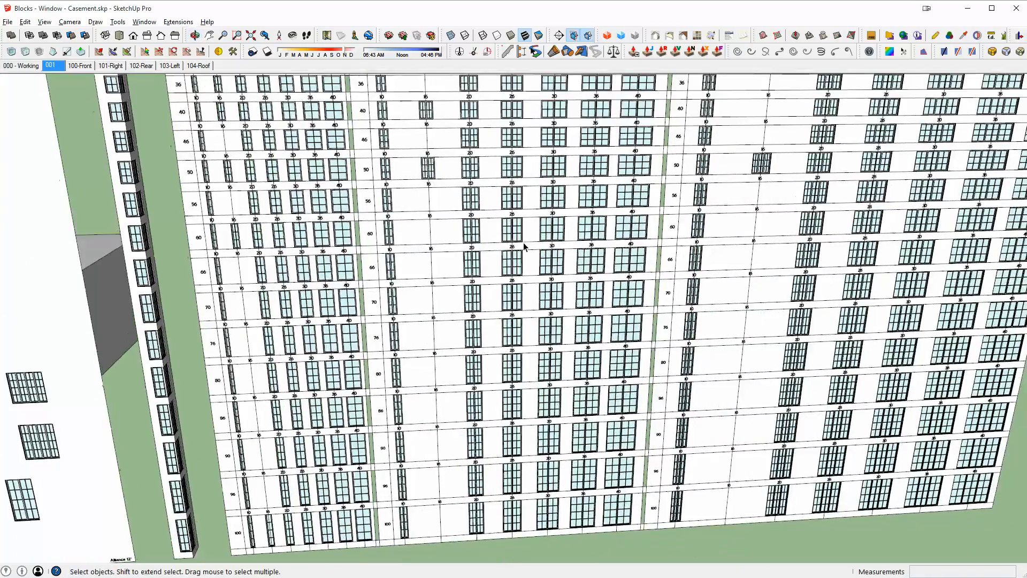
pyautogui.scroll(-3, 523, 245)
pyautogui.moveTo(623, 237); pyautogui.dragTo(478, 303, button='middle')
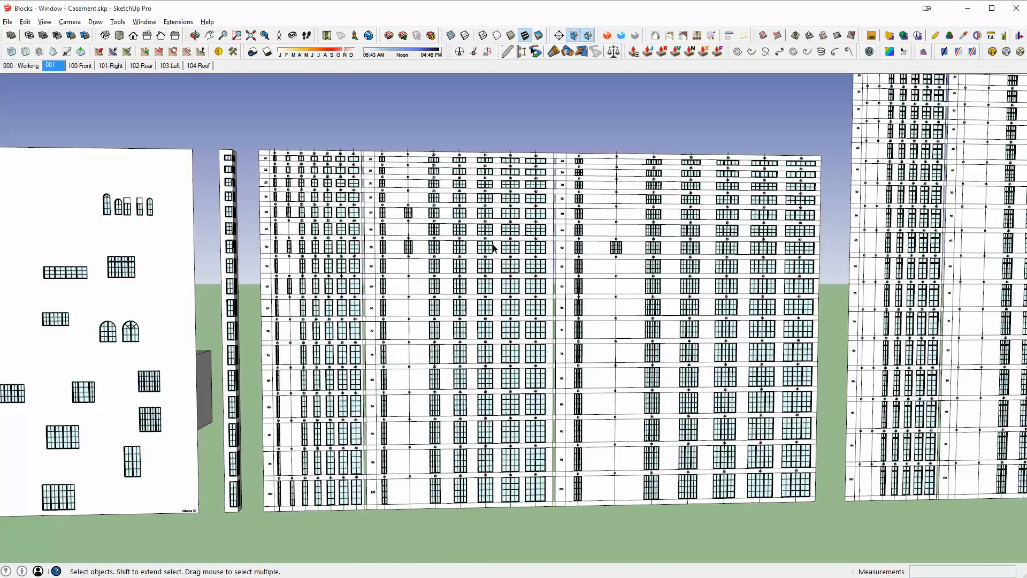
pyautogui.moveTo(493, 247); pyautogui.dragTo(464, 293, button='middle')
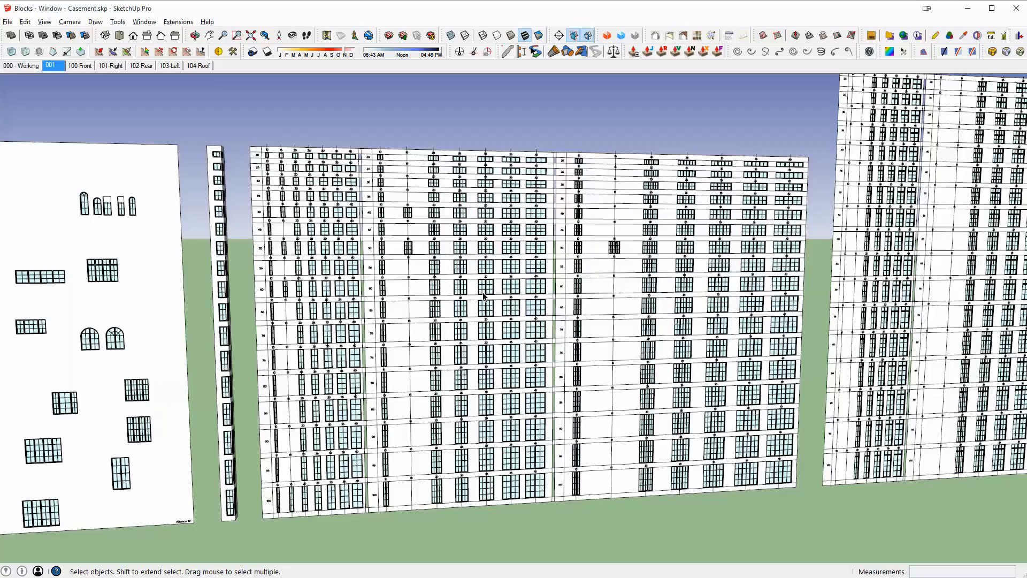
pyautogui.moveTo(464, 331); pyautogui.dragTo(398, 550, button='middle')
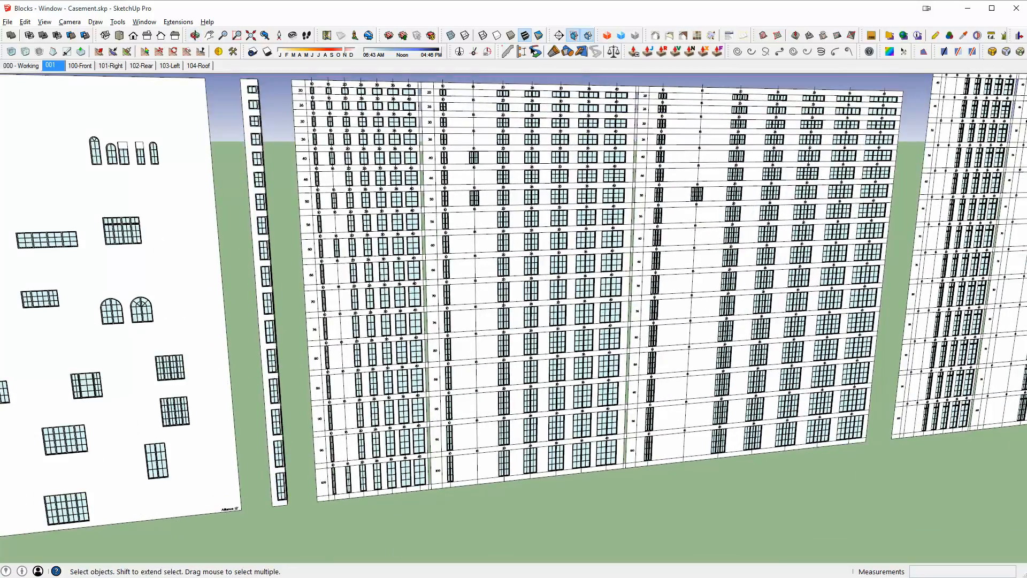
# - Switch to the Blank.skp model and bring the hip-roofed house with its front doors and windows into view
pyautogui.hotkey('alt', 'Tab')
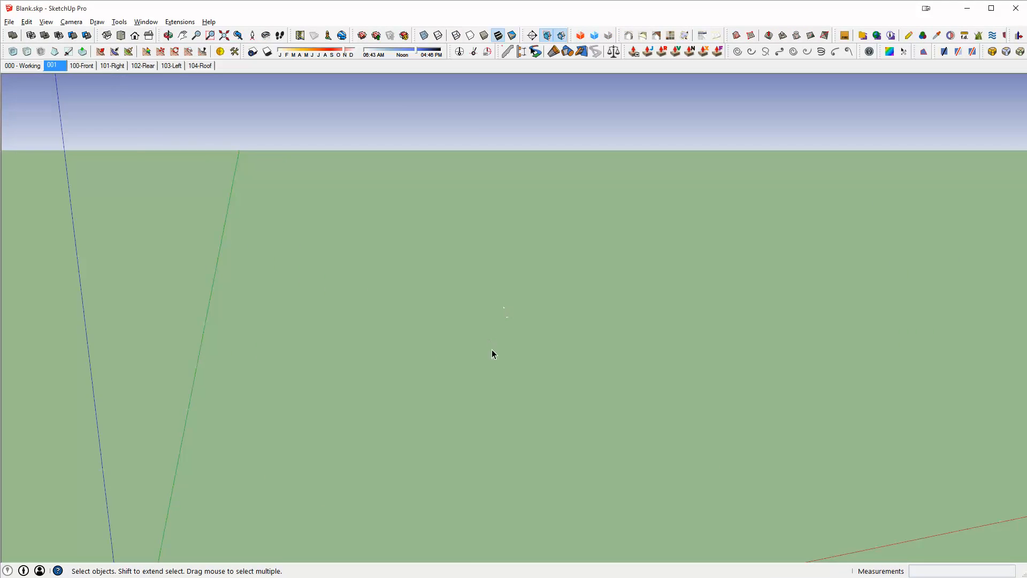
pyautogui.scroll(-2, 445, 354)
pyautogui.keyDown('shift'); pyautogui.moveTo(445, 354); pyautogui.dragTo(627, 141, button='middle'); pyautogui.keyUp('shift')
pyautogui.scroll(5, 531, 369)
pyautogui.moveTo(527, 361); pyautogui.dragTo(626, 344, button='middle')
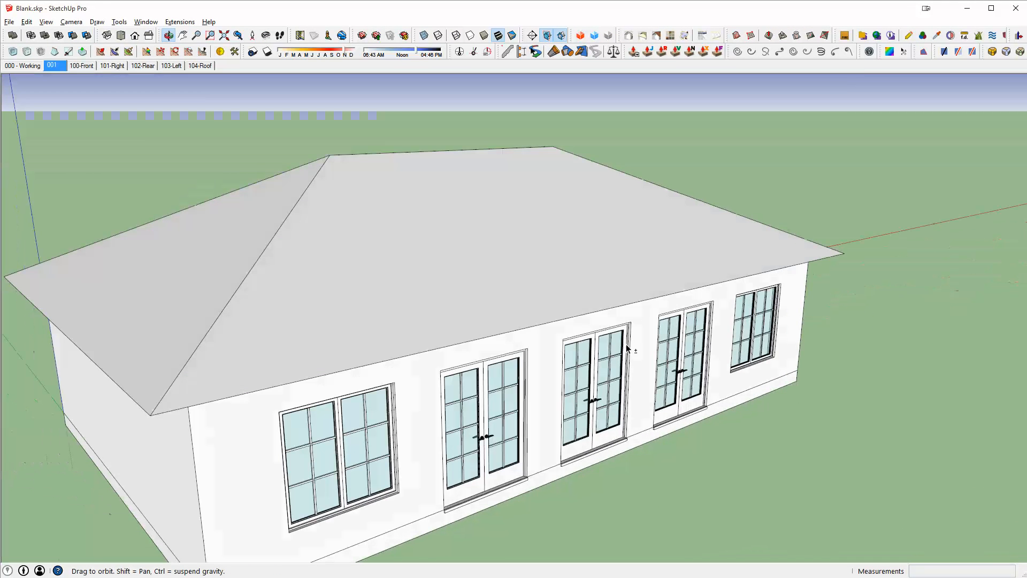
# - Hide the house's roof and walls and select all the exposed door and window blocks
pyautogui.rightClick(463, 203)
pyautogui.click(498, 234)
pyautogui.moveTo(490, 267); pyautogui.dragTo(442, 429, button='middle')
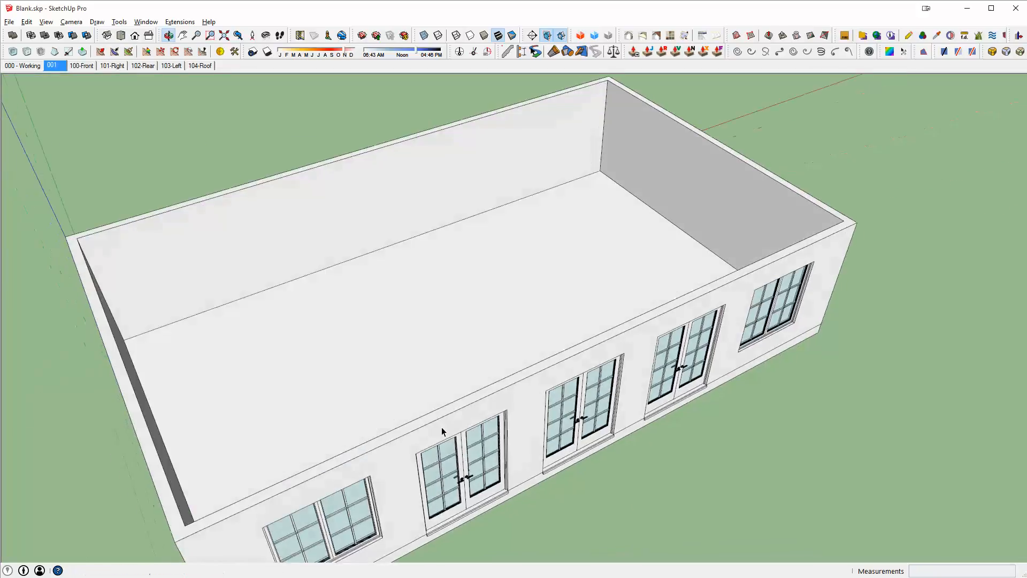
pyautogui.rightClick(415, 185)
pyautogui.click(451, 216)
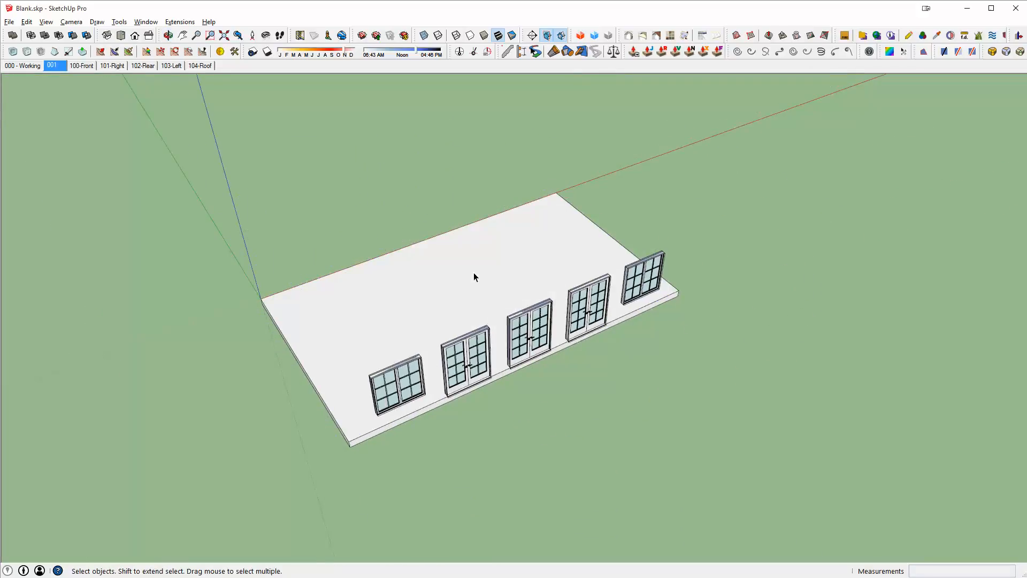
pyautogui.moveTo(474, 275); pyautogui.dragTo(746, 475, button='middle')
pyautogui.moveTo(390, 202); pyautogui.dragTo(746, 475)
# - Undo the hiding of the walls and roof and examine the doors and windows along the front wall
pyautogui.hotkey('ctrl', 'z')
pyautogui.hotkey('ctrl', 'z')
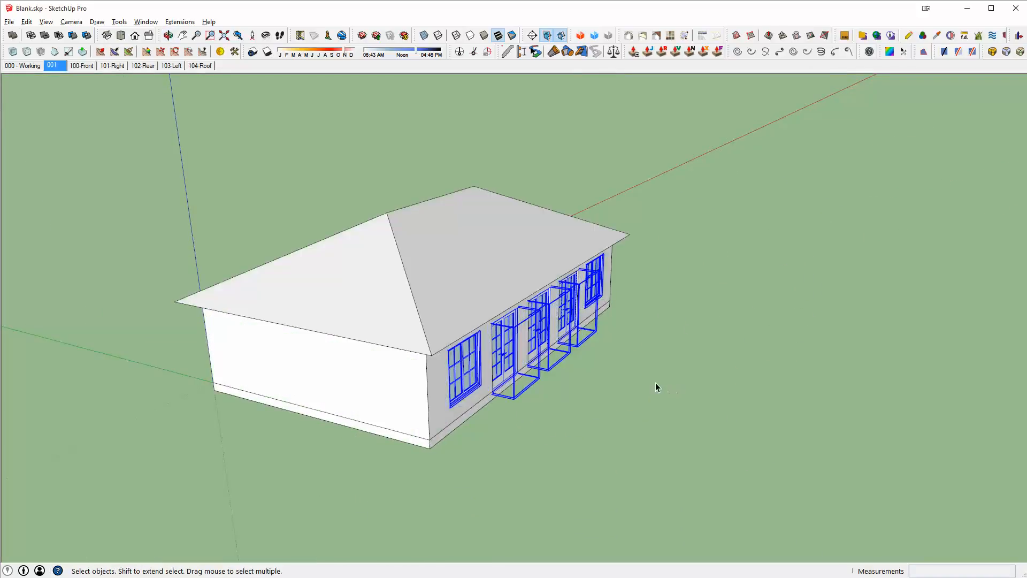
pyautogui.moveTo(656, 383); pyautogui.dragTo(499, 207, button='middle')
pyautogui.scroll(4, 564, 270)
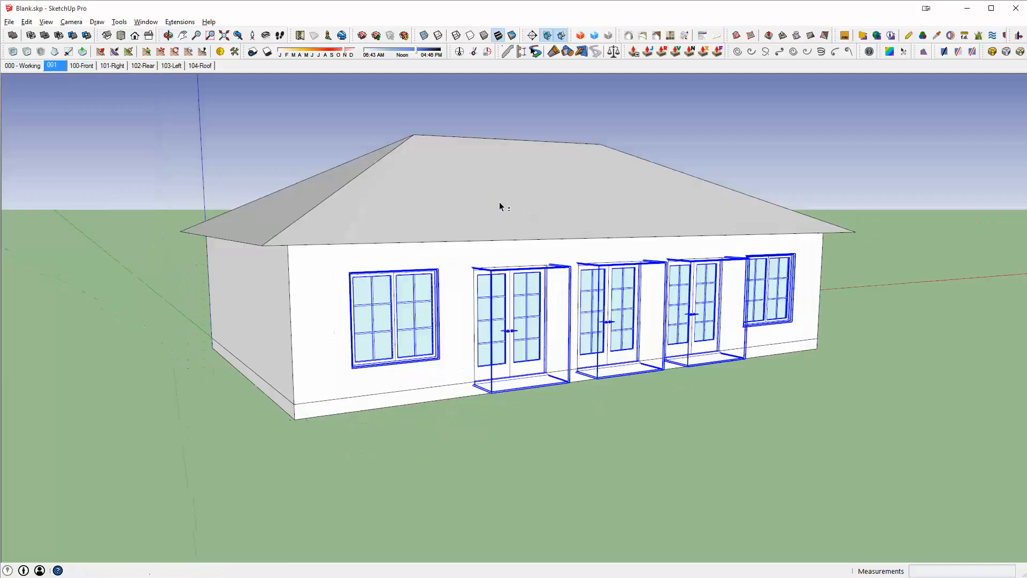
pyautogui.click(588, 197)
pyautogui.moveTo(589, 197); pyautogui.dragTo(564, 207, button='middle')
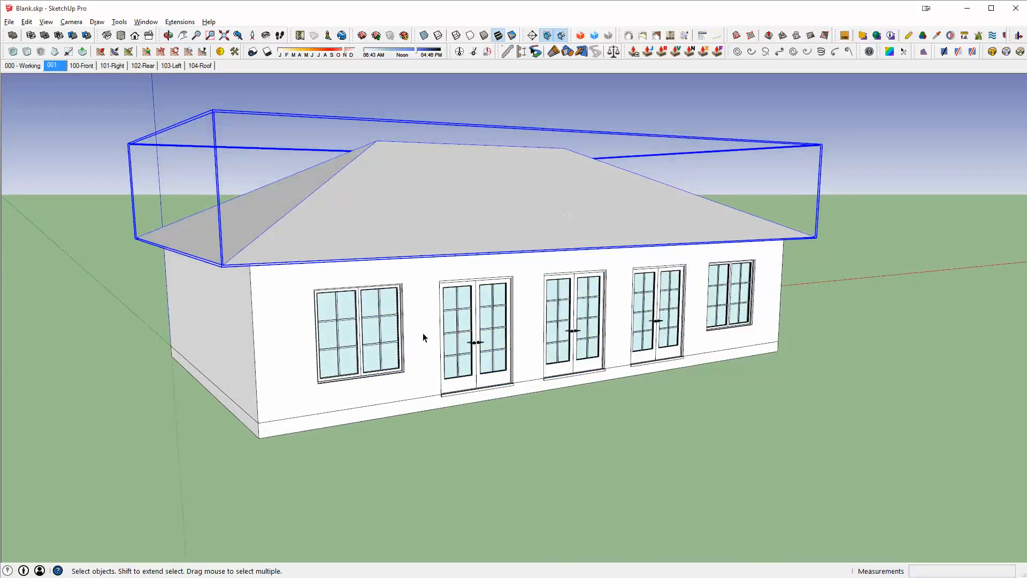
pyautogui.scroll(5, 422, 332)
pyautogui.scroll(3, 345, 307)
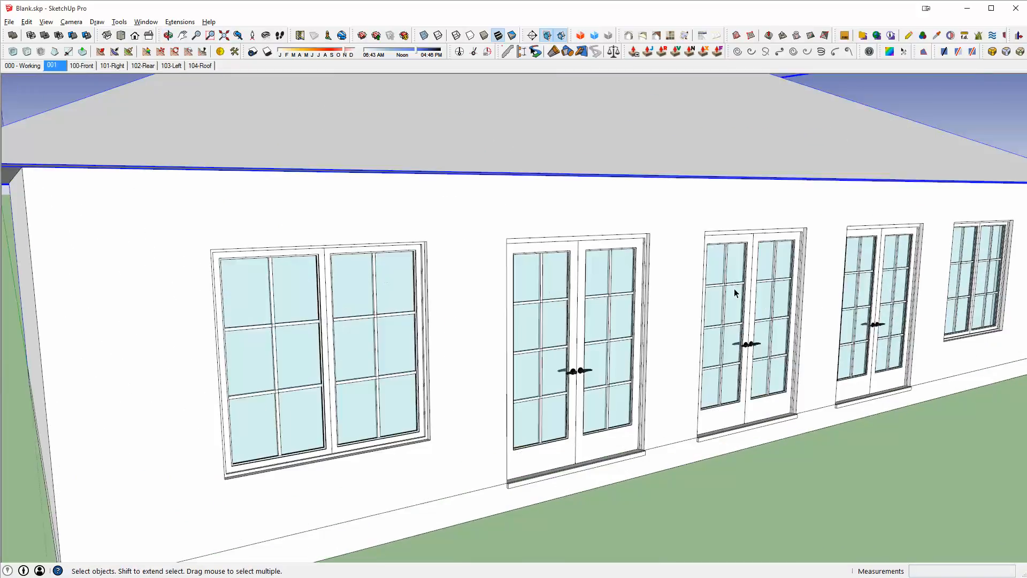
pyautogui.moveTo(857, 259); pyautogui.dragTo(854, 231, button='middle')
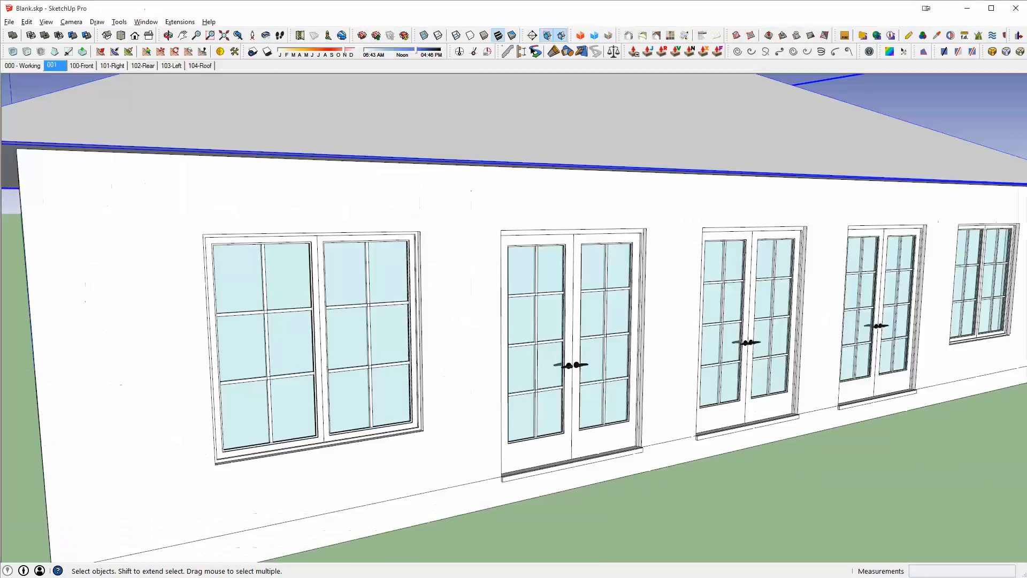
# - Bring the Layers list into the workspace and select the CONC - Closed layer
pyautogui.moveTo(1026, 120)
pyautogui.mouseDown()
pyautogui.moveTo(869, 119)
pyautogui.moveTo(932, 129)
pyautogui.mouseUp()
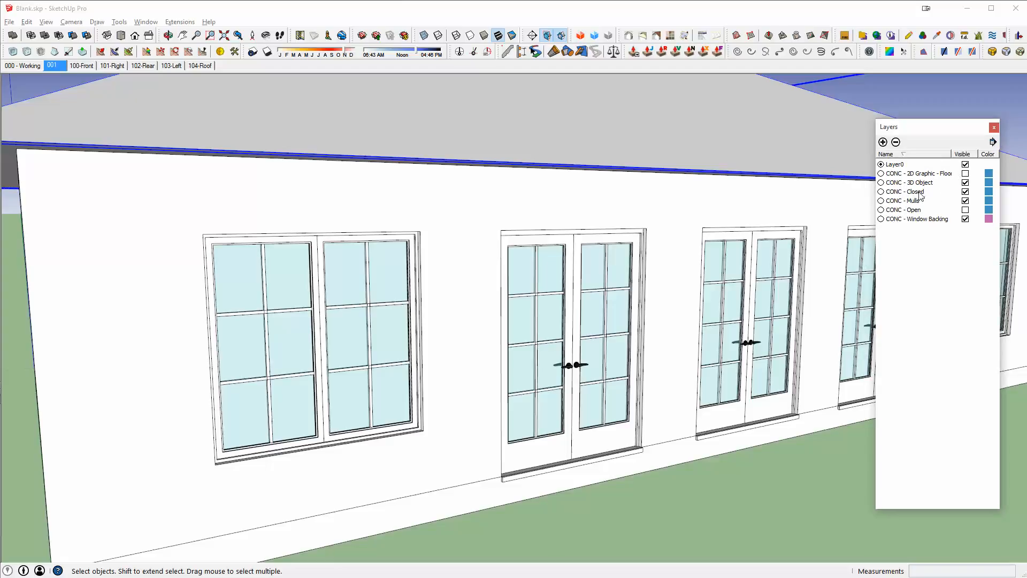
pyautogui.moveTo(593, 373); pyautogui.dragTo(523, 332, button='middle')
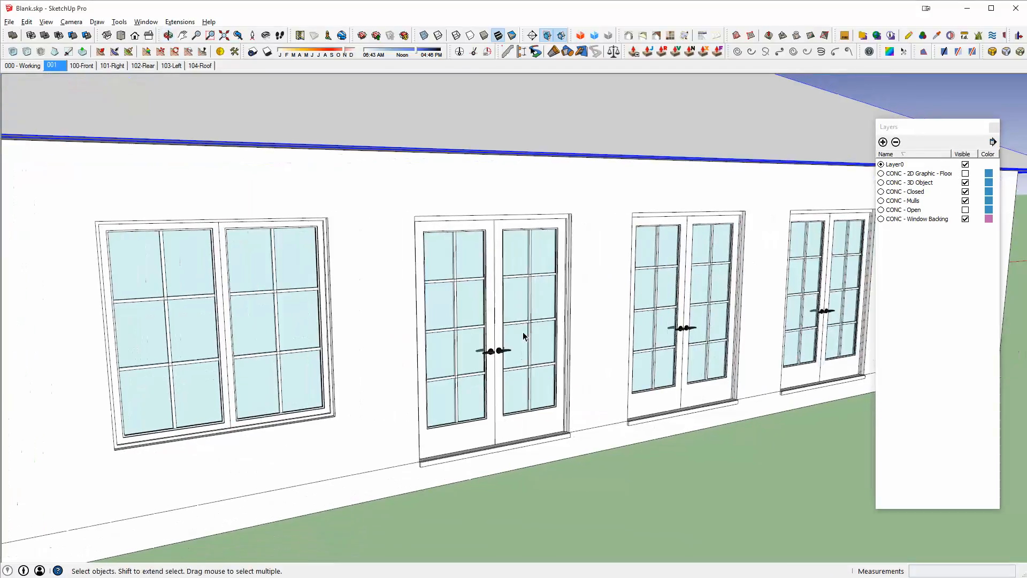
pyautogui.click(919, 192)
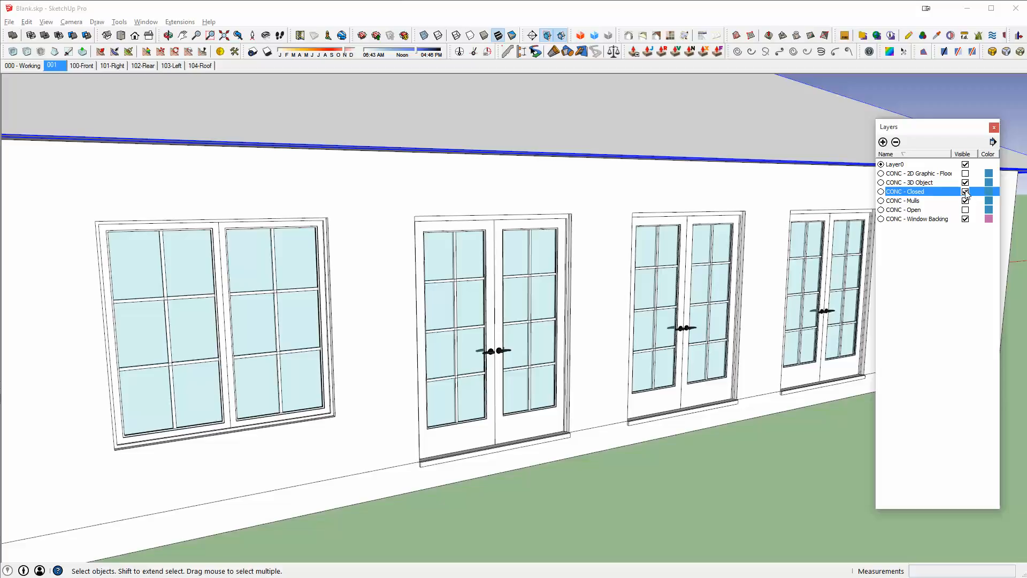
pyautogui.moveTo(537, 314); pyautogui.dragTo(477, 289, button='middle')
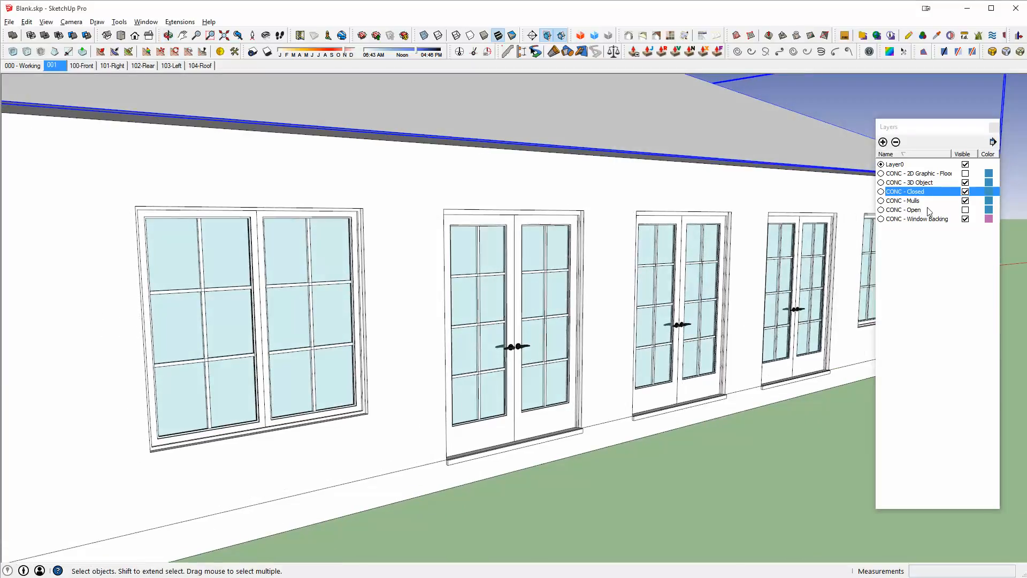
# - Hide the CONC - Closed layer and show the CONC - Open layer to display the doors swung open
pyautogui.click(965, 192)
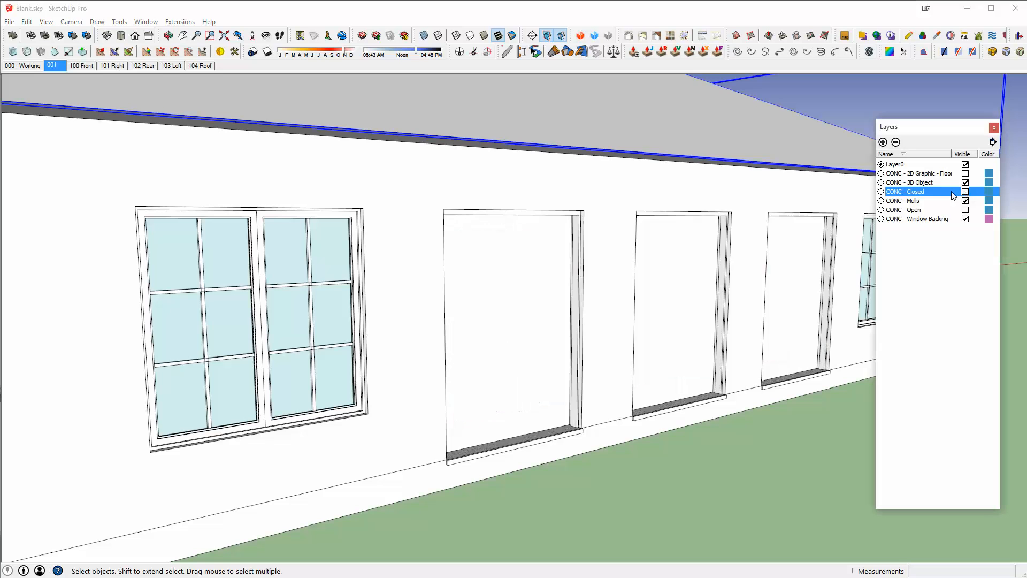
pyautogui.click(965, 210)
pyautogui.moveTo(664, 274); pyautogui.dragTo(983, 238, button='middle')
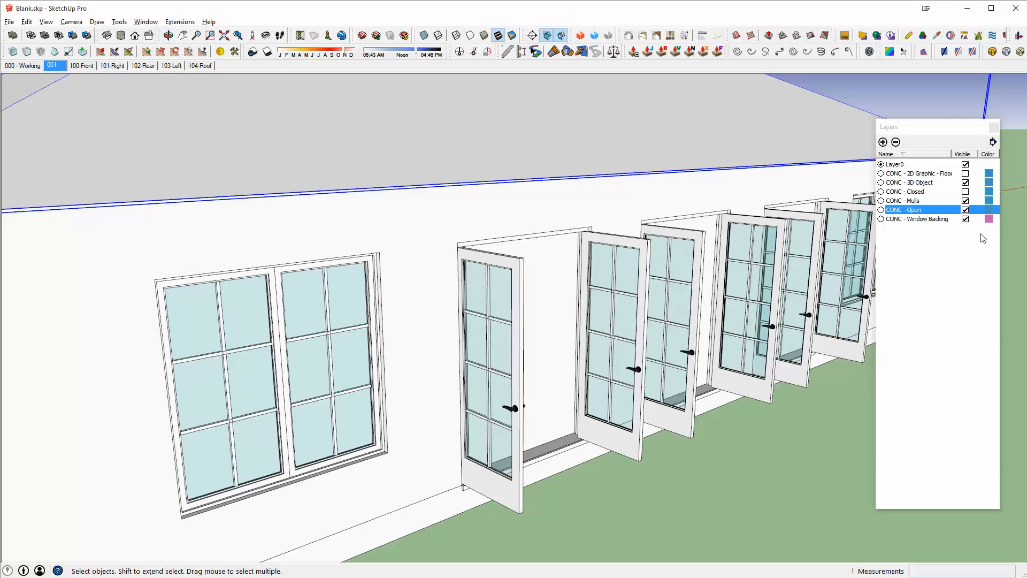
# - Hide the CONC - Open layer and show CONC - Closed to display the doors shut
pyautogui.click(966, 210)
pyautogui.click(965, 191)
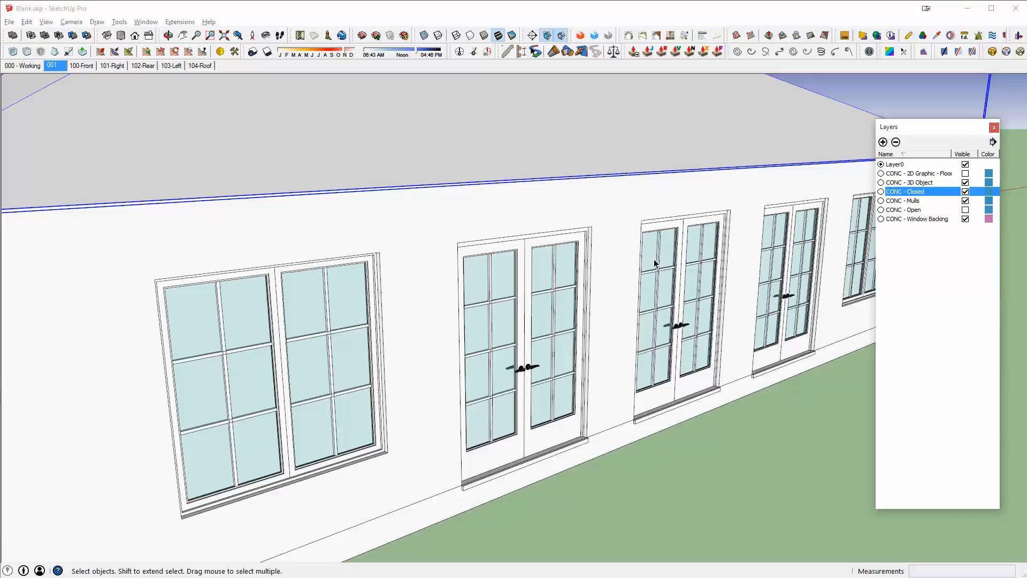
pyautogui.moveTo(654, 263); pyautogui.dragTo(599, 231, button='middle')
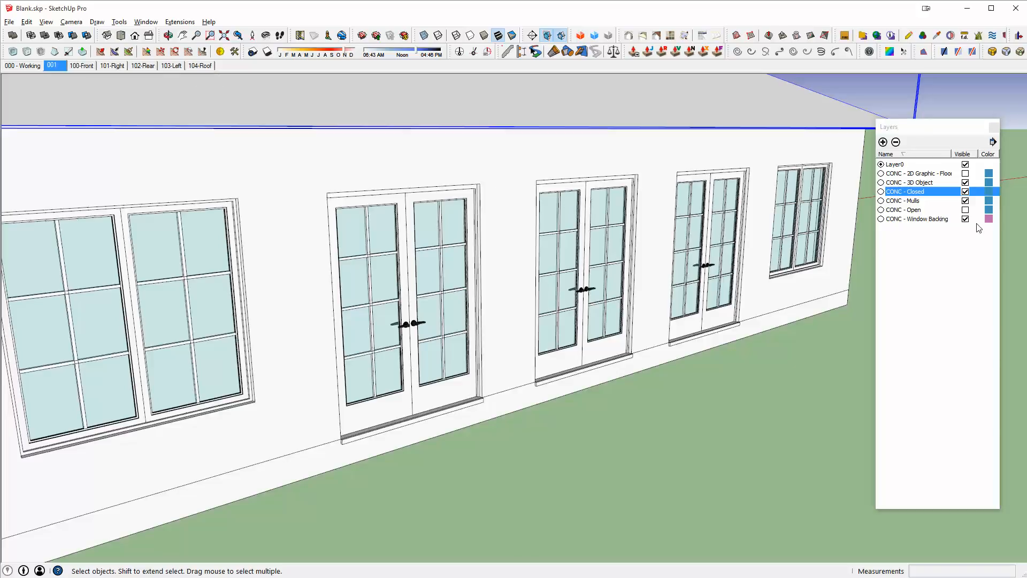
# - Select the CONC - Window Backing layer in the layer list
pyautogui.scroll(1, 541, 281)
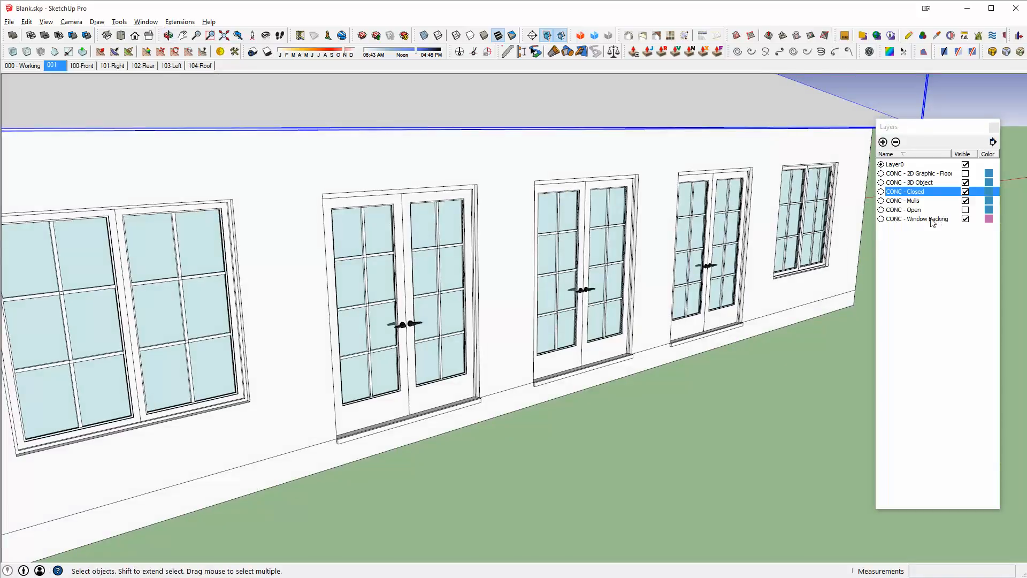
pyautogui.click(923, 219)
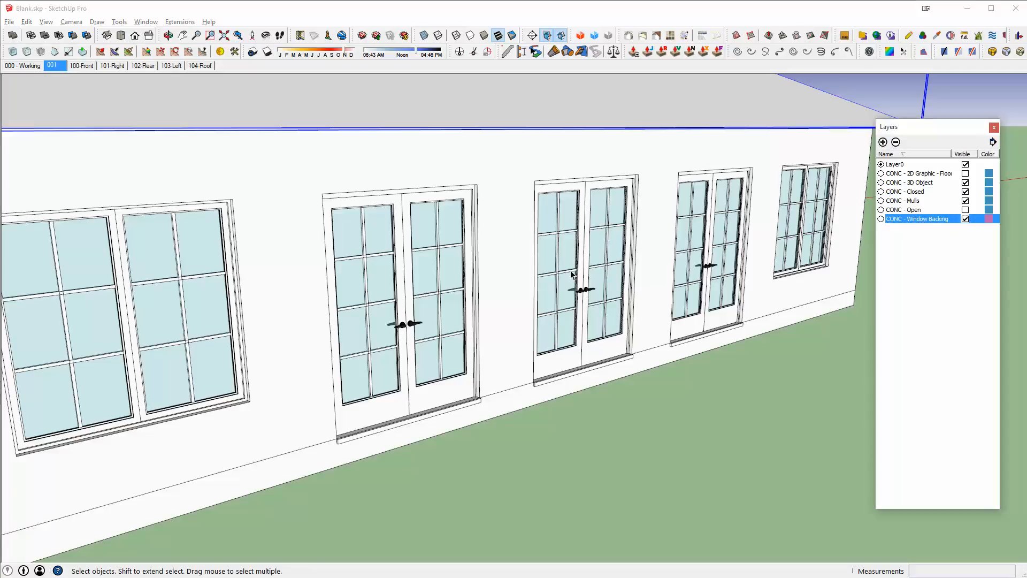
pyautogui.moveTo(571, 275); pyautogui.dragTo(423, 262, button='middle')
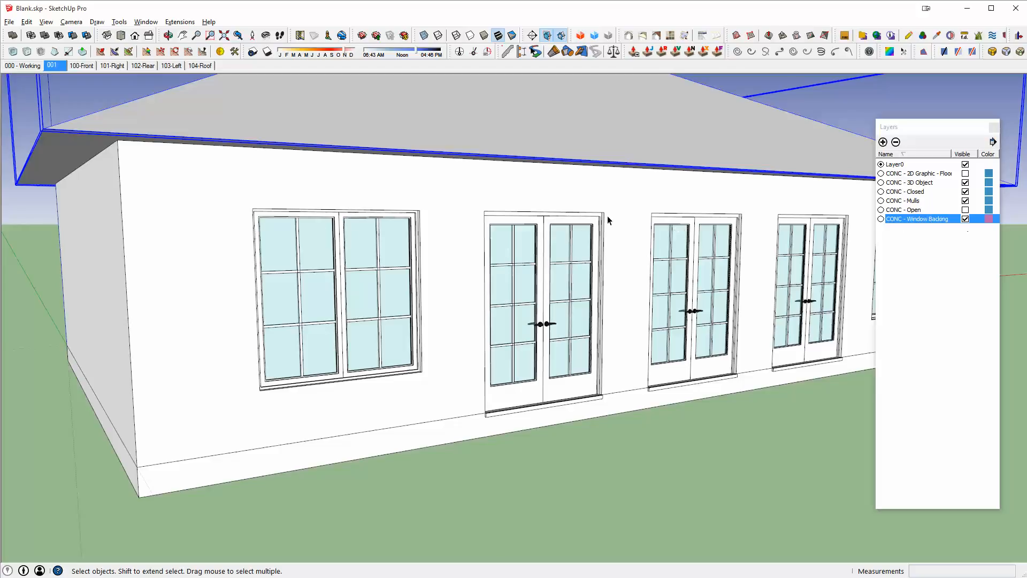
# - Hide the roof and inspect the window and door backings on the inside of the front wall
pyautogui.rightClick(544, 136)
pyautogui.click(524, 178)
pyautogui.moveTo(524, 178); pyautogui.dragTo(629, 245, button='middle')
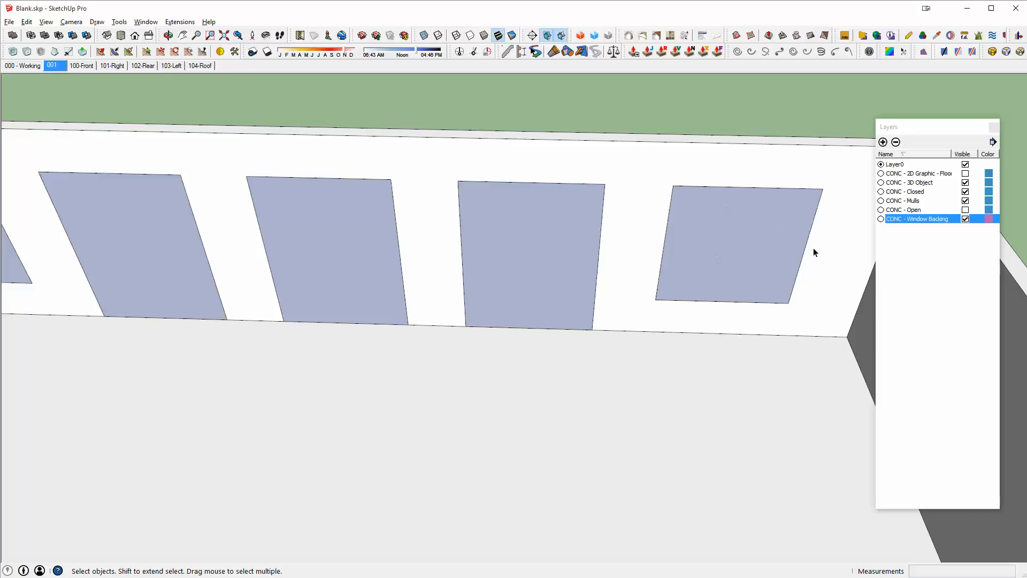
pyautogui.moveTo(747, 220); pyautogui.dragTo(468, 281, button='middle')
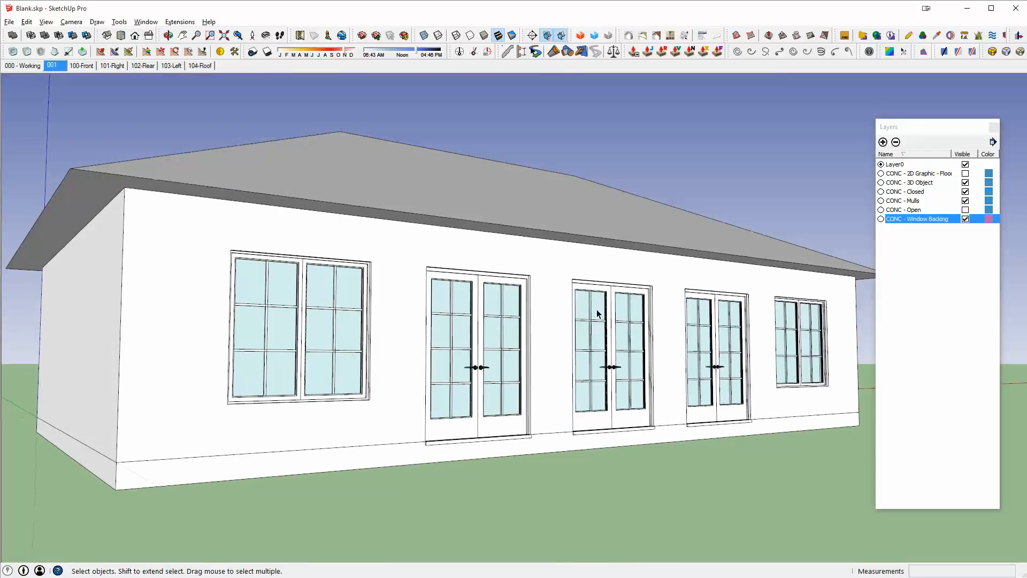
pyautogui.scroll(3, 561, 321)
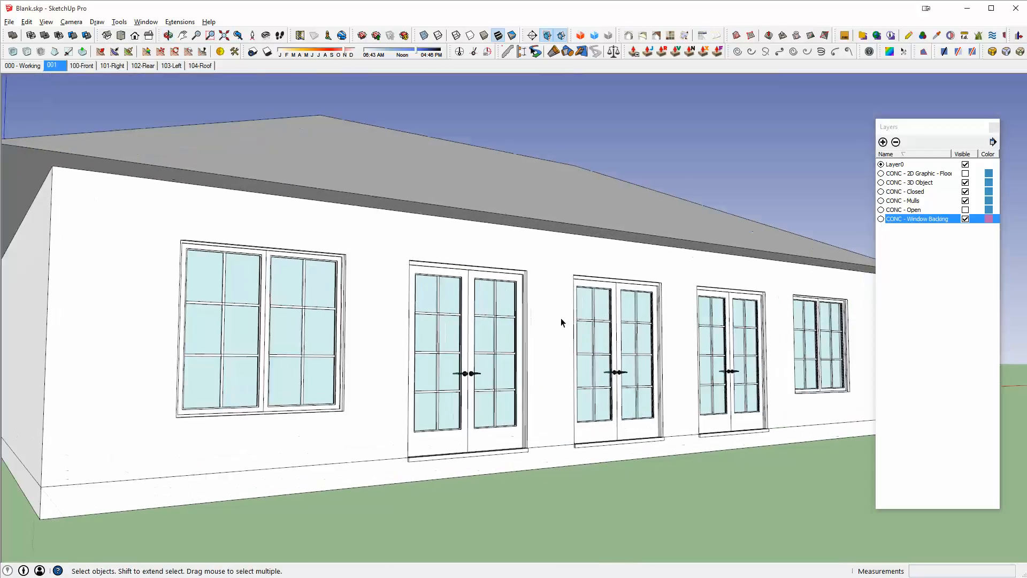
# - Hide the CONC - Window Backing layer so the interior can be seen through the glass
pyautogui.click(965, 219)
pyautogui.moveTo(541, 324); pyautogui.dragTo(568, 331, button='middle')
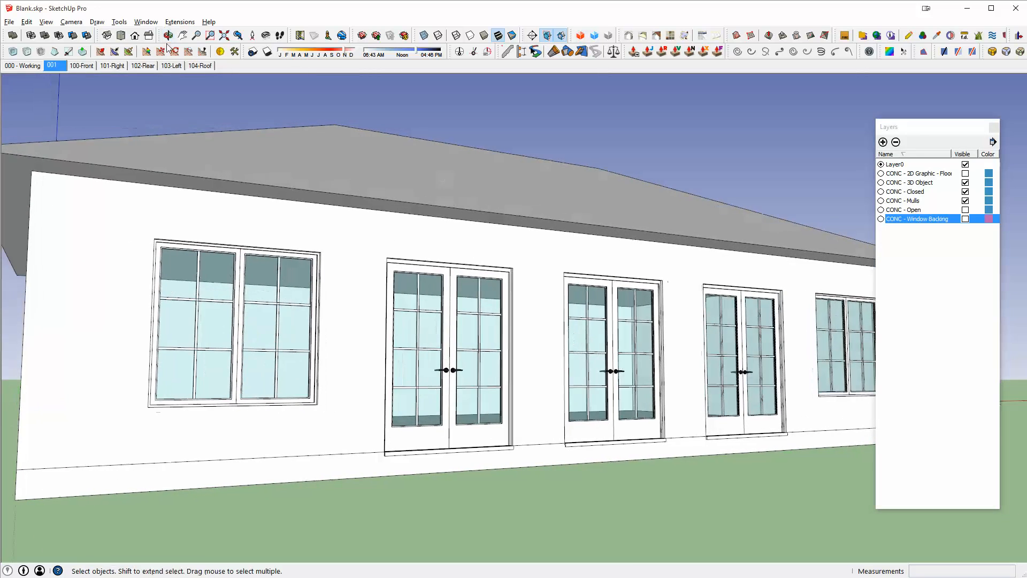
# - Go through the elevation scenes to 103-Left and hide the CONC - Window Backing layer there
pyautogui.click(94, 65)
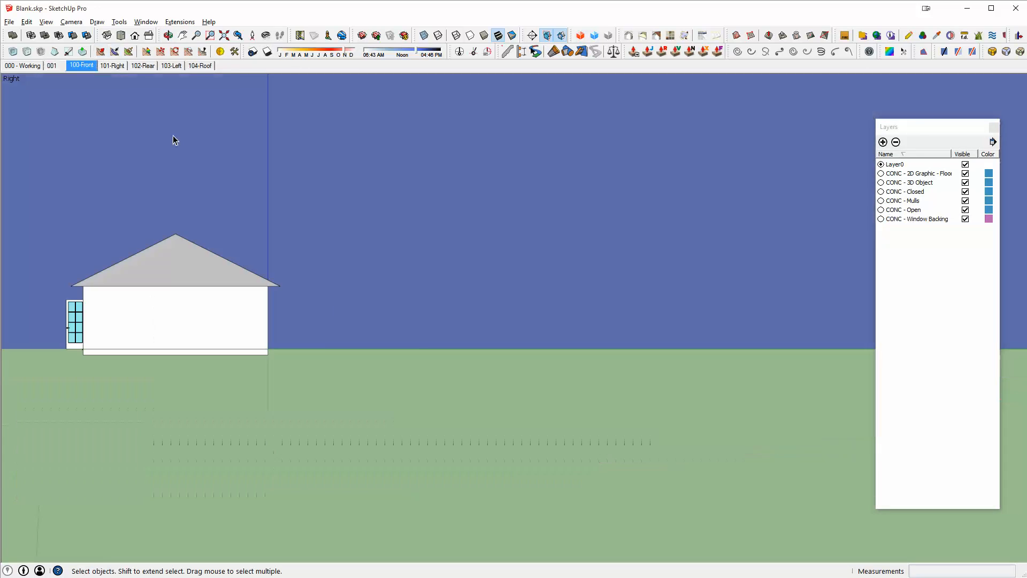
pyautogui.click(119, 64)
pyautogui.click(142, 65)
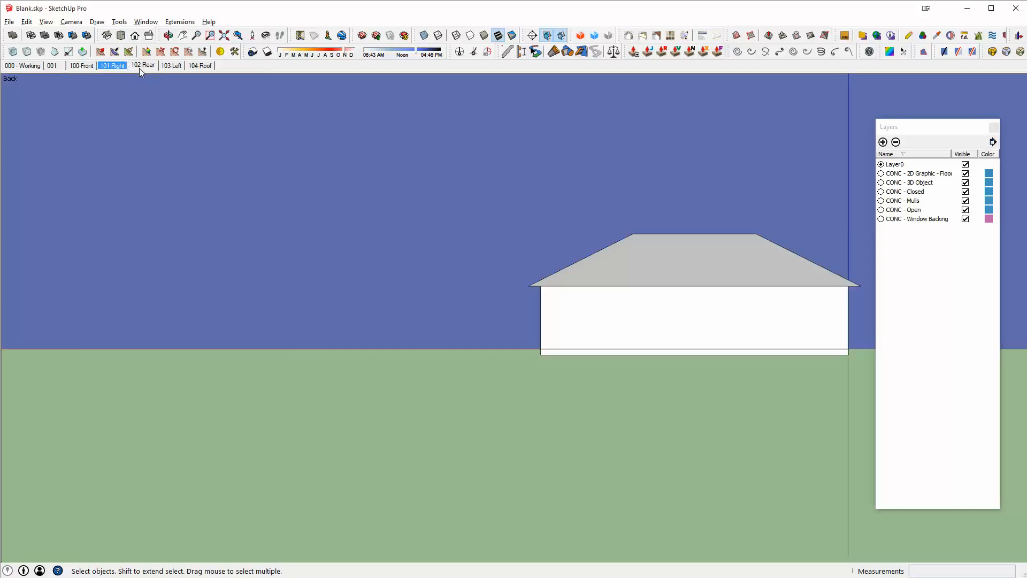
pyautogui.click(172, 65)
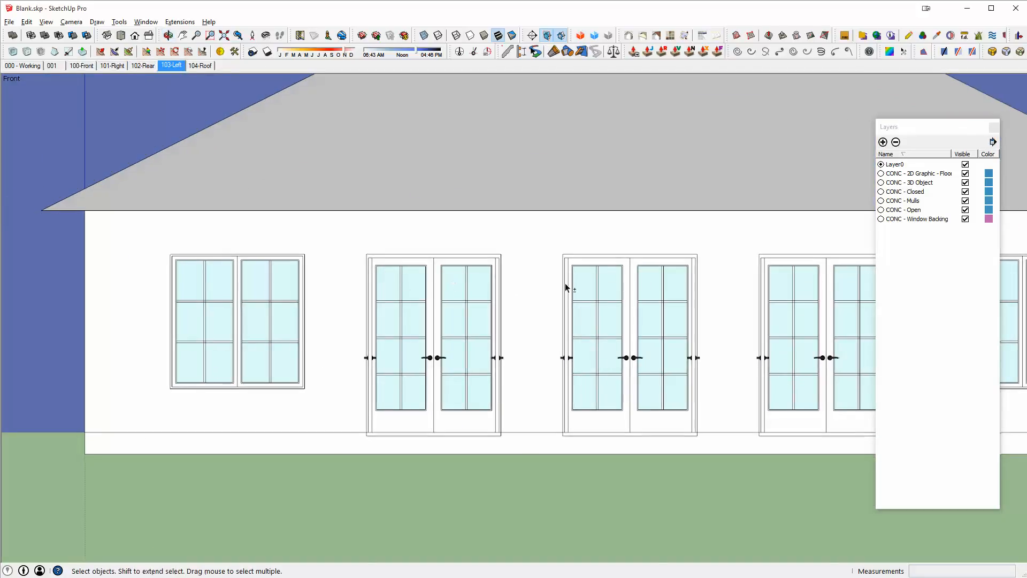
pyautogui.click(965, 220)
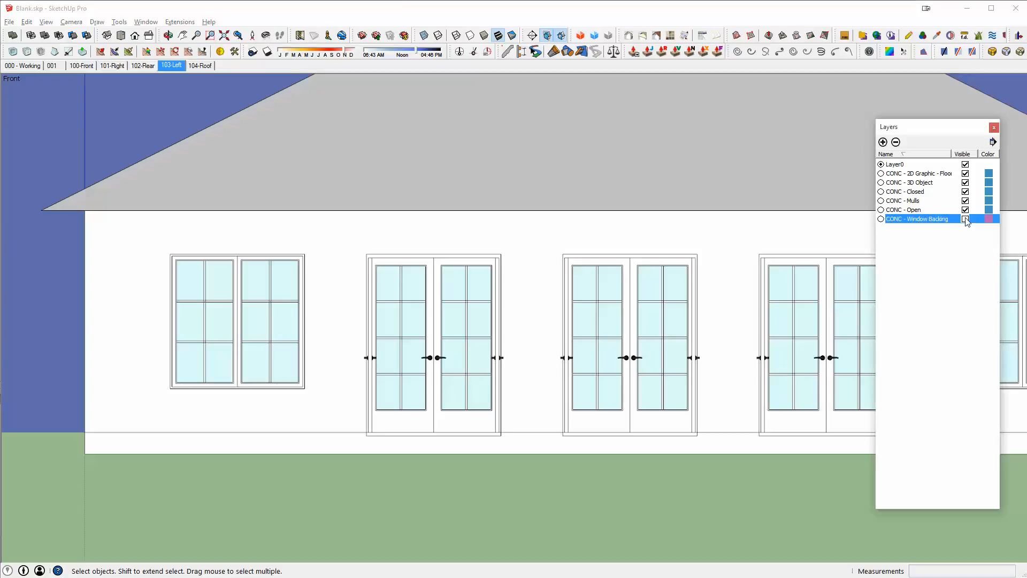
# - Hide the roof group to expose the inside face of the rear wall
pyautogui.moveTo(442, 319); pyautogui.dragTo(562, 287, button='middle')
pyautogui.rightClick(498, 162)
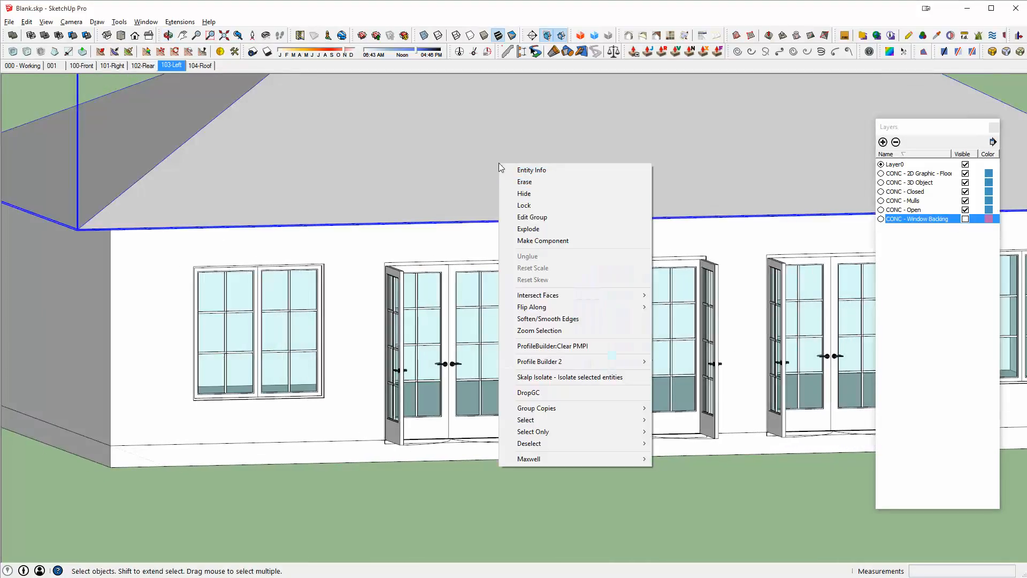
pyautogui.click(552, 193)
pyautogui.moveTo(551, 193); pyautogui.dragTo(138, 187, button='middle')
# - Draw a window-sized rectangle near one end of the rear wall's inside face
pyautogui.press('r')
pyautogui.click(107, 159)
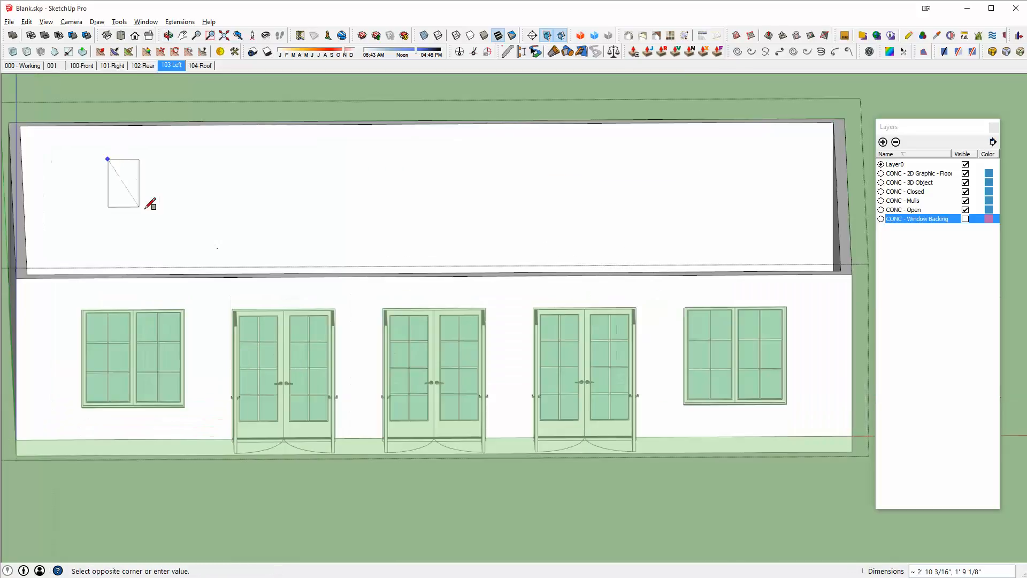
pyautogui.click(179, 242)
pyautogui.press('space')
# - Copy the rectangle along the rear wall at about 7' spacing and array it as five copies
pyautogui.click(149, 211)
pyautogui.press('m')
pyautogui.press('ctrl')
pyautogui.click(150, 198)
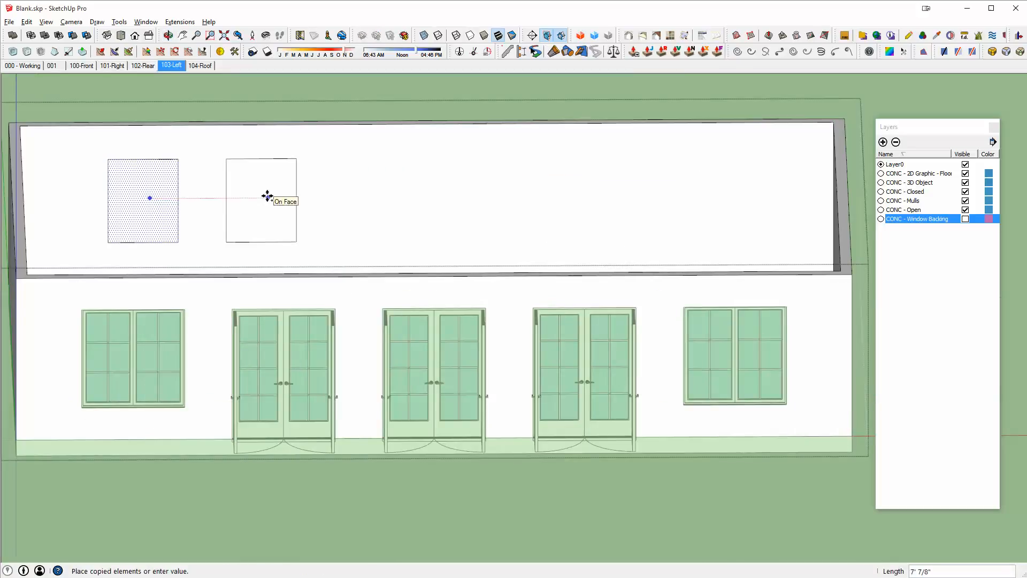
pyautogui.click(266, 195)
pyautogui.write('5x')
pyautogui.press('Return')
# - Push all six rectangles 8" through the rear wall to cut the window openings
pyautogui.moveTo(268, 196); pyautogui.dragTo(512, 86, button='middle')
pyautogui.press('p')
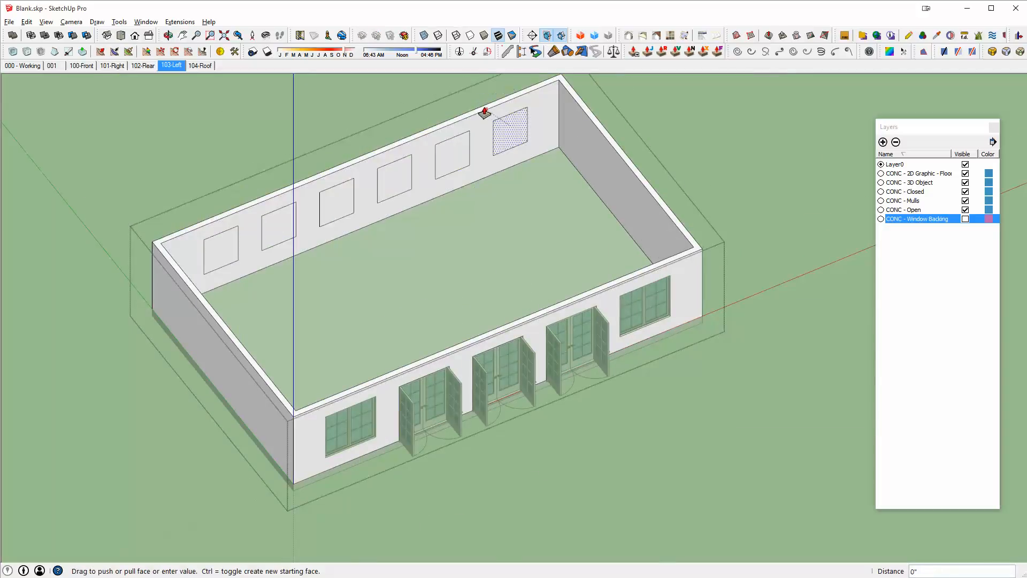
pyautogui.click(505, 126)
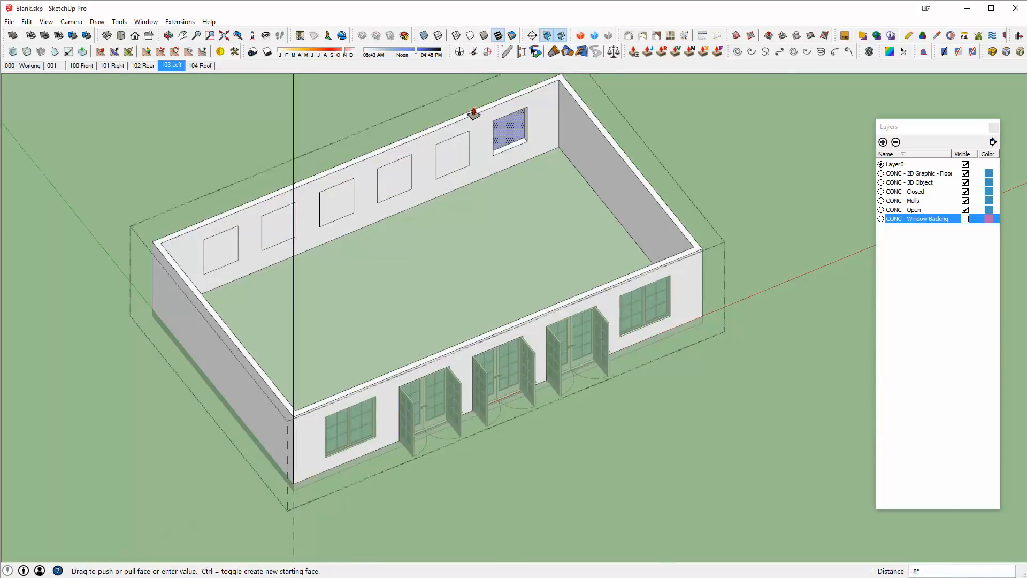
pyautogui.click(470, 108)
pyautogui.doubleClick(463, 155)
pyautogui.doubleClick(401, 173)
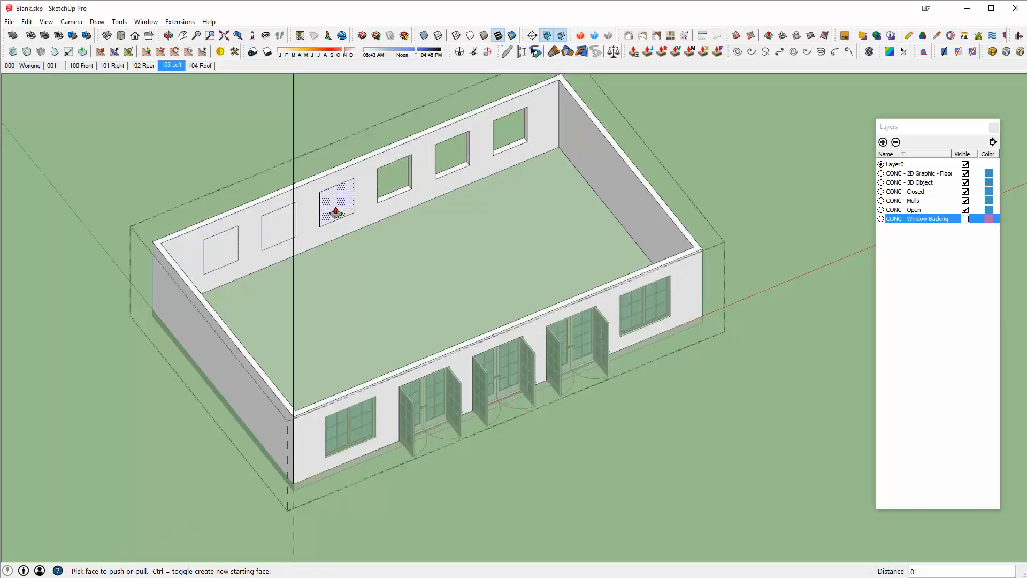
pyautogui.doubleClick(339, 210)
pyautogui.doubleClick(286, 232)
pyautogui.doubleClick(231, 253)
pyautogui.press('space')
pyautogui.moveTo(232, 252); pyautogui.dragTo(252, 238, button='middle')
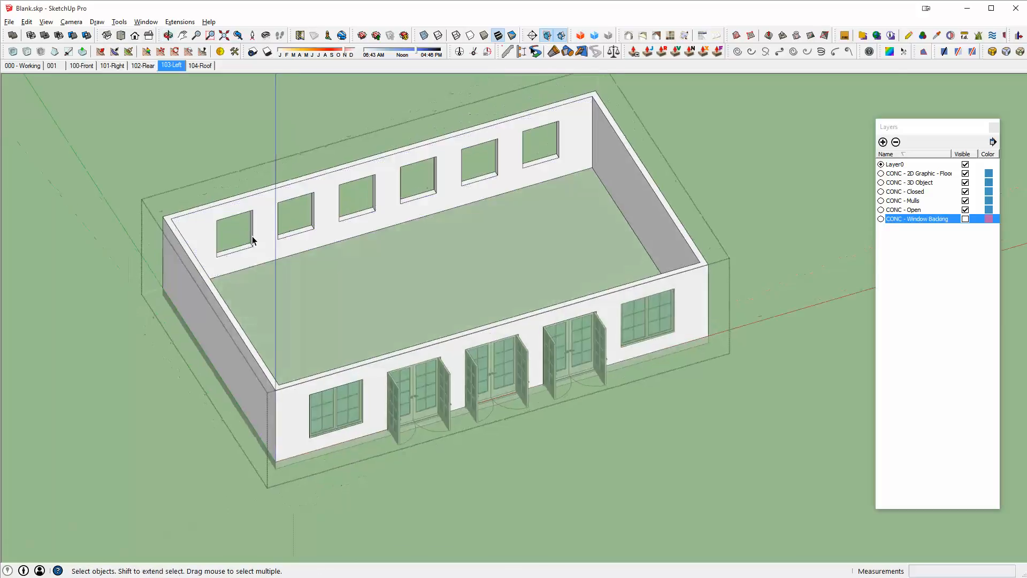
# - Return to the 103-Left scene and toggle the CONC - Window Backing layer off and on to compare the elevation
pyautogui.click(270, 79)
pyautogui.click(172, 65)
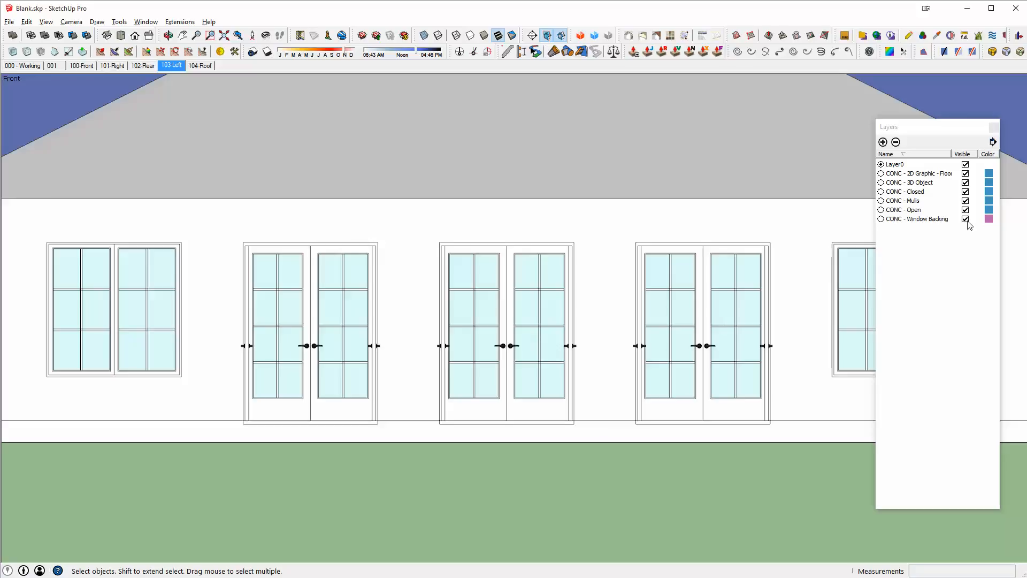
pyautogui.click(966, 220)
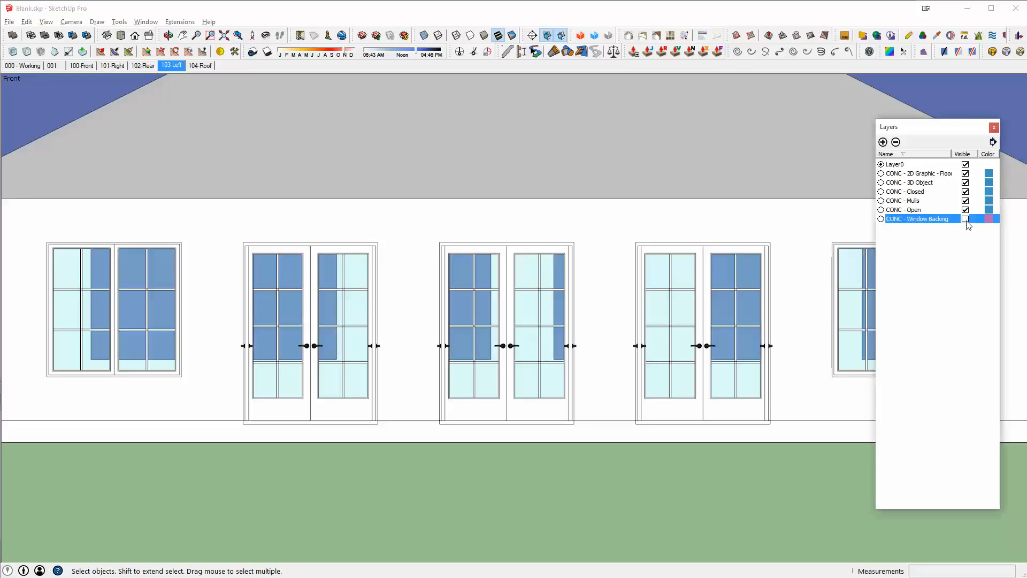
pyautogui.scroll(-3, 538, 323)
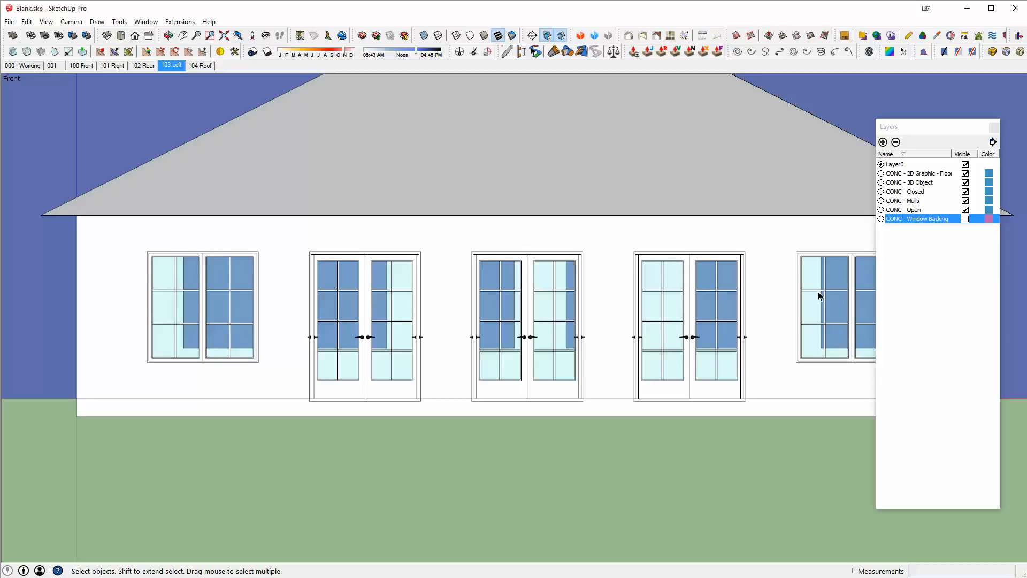
pyautogui.click(965, 218)
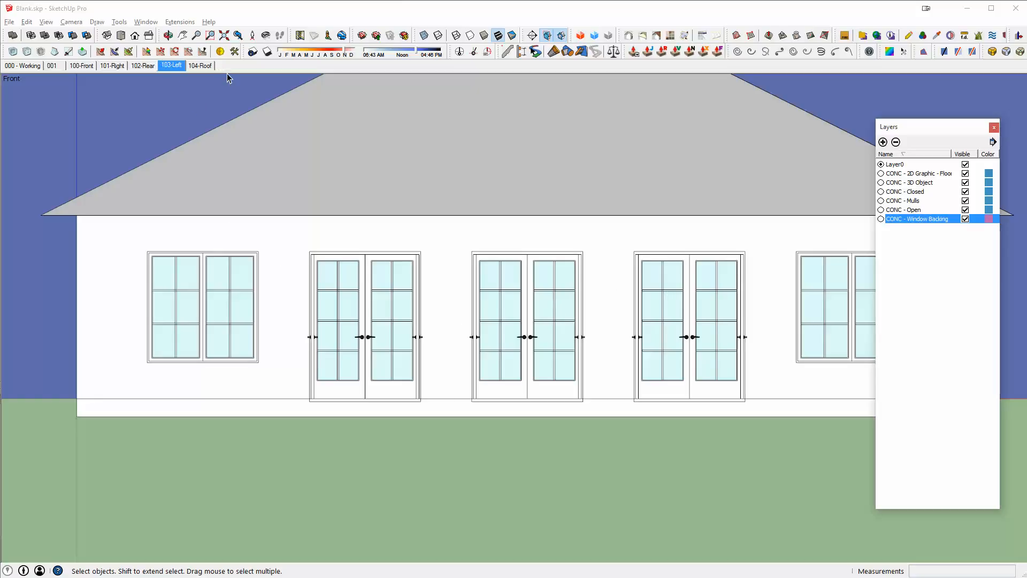
# - Switch to scene 001 and hide the CONC - Open and CONC - Window Backing layers
pyautogui.click(52, 66)
pyautogui.press('o')
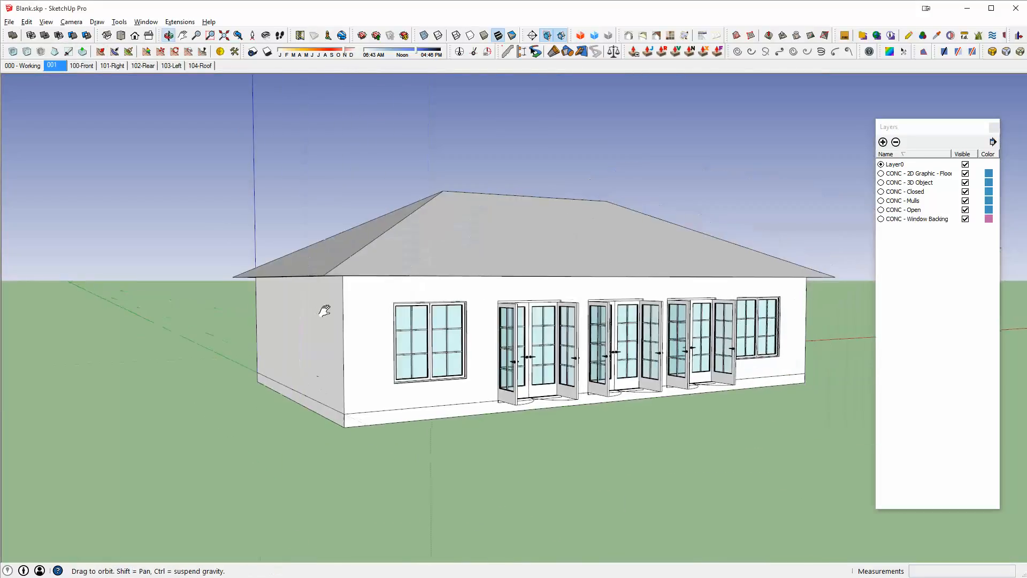
pyautogui.scroll(4, 478, 354)
pyautogui.moveTo(623, 335); pyautogui.dragTo(509, 298, button='middle')
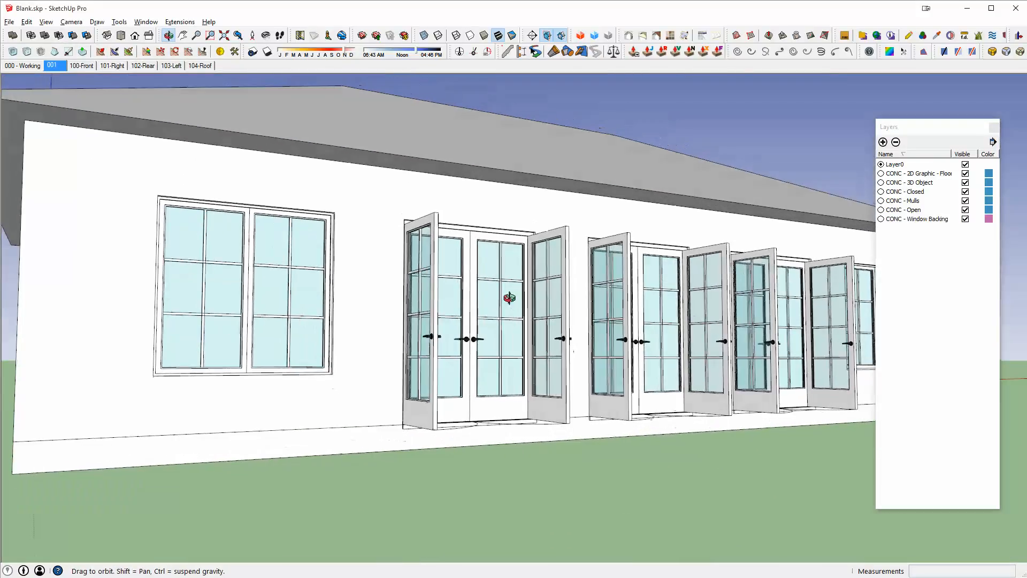
pyautogui.press('space')
pyautogui.click(965, 209)
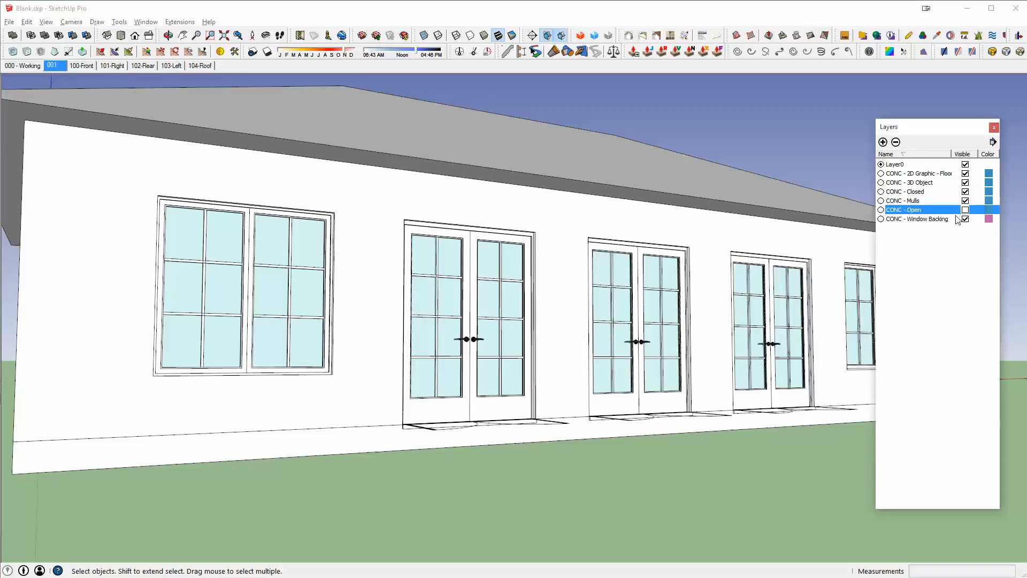
pyautogui.click(965, 219)
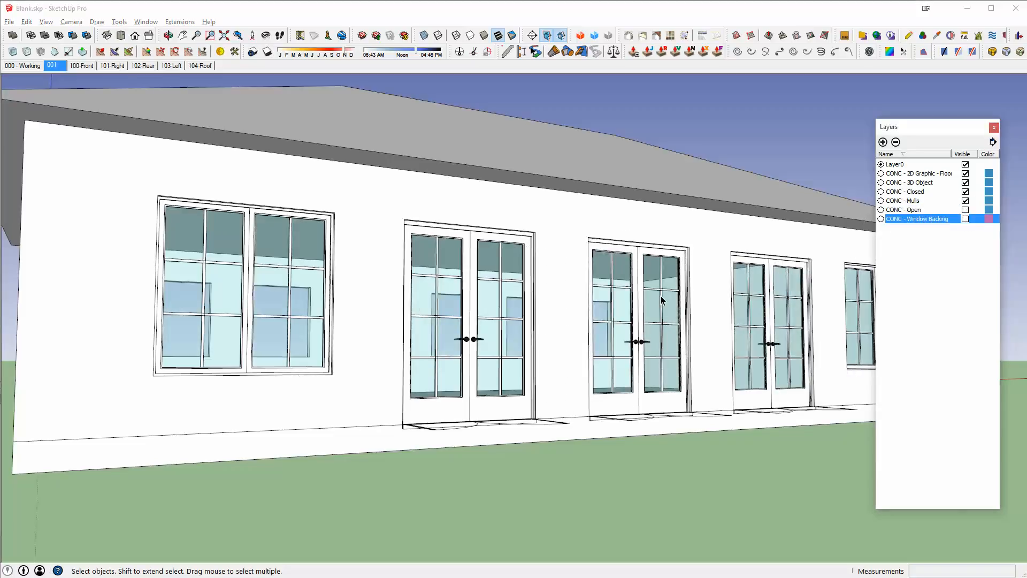
# - Hide the CONC - 2D Graphic - Floor layer to remove the door swing lines at the thresholds
pyautogui.moveTo(661, 299); pyautogui.dragTo(525, 337, button='middle')
pyautogui.scroll(-3, 653, 302)
pyautogui.scroll(2, 603, 323)
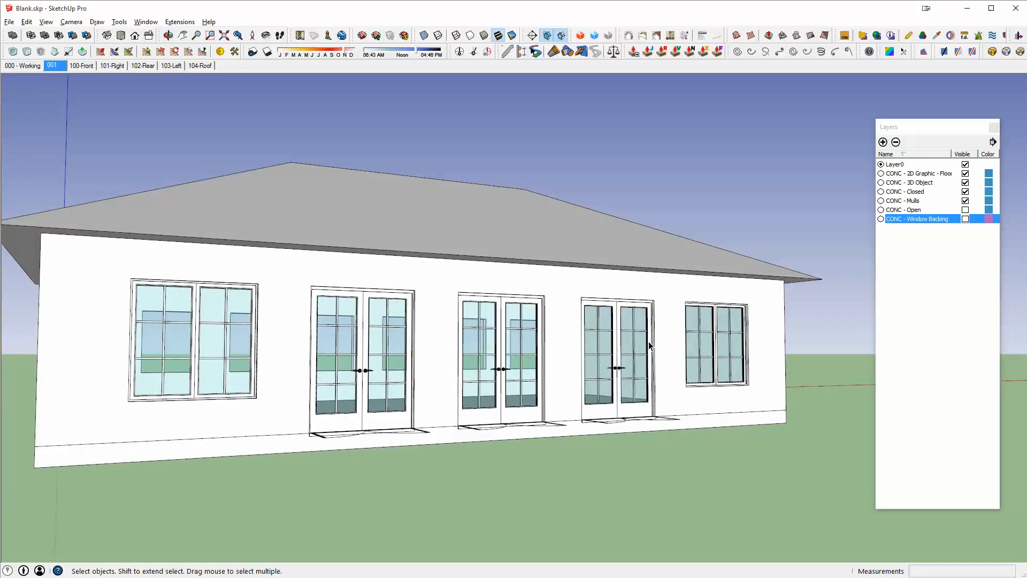
pyautogui.click(965, 173)
# - Try to save the current view as a scene without saving the style changes
pyautogui.rightClick(206, 65)
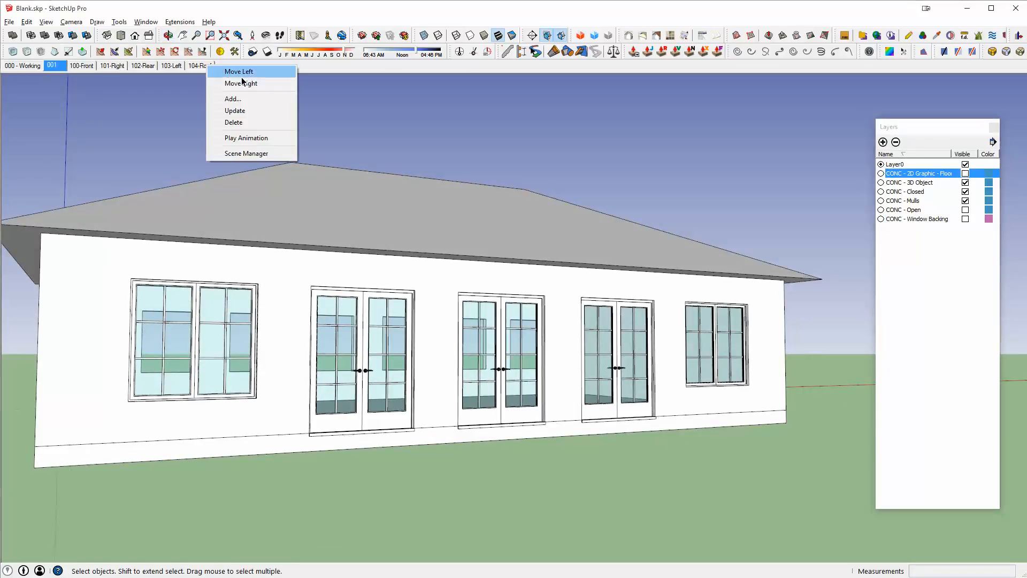
pyautogui.click(249, 109)
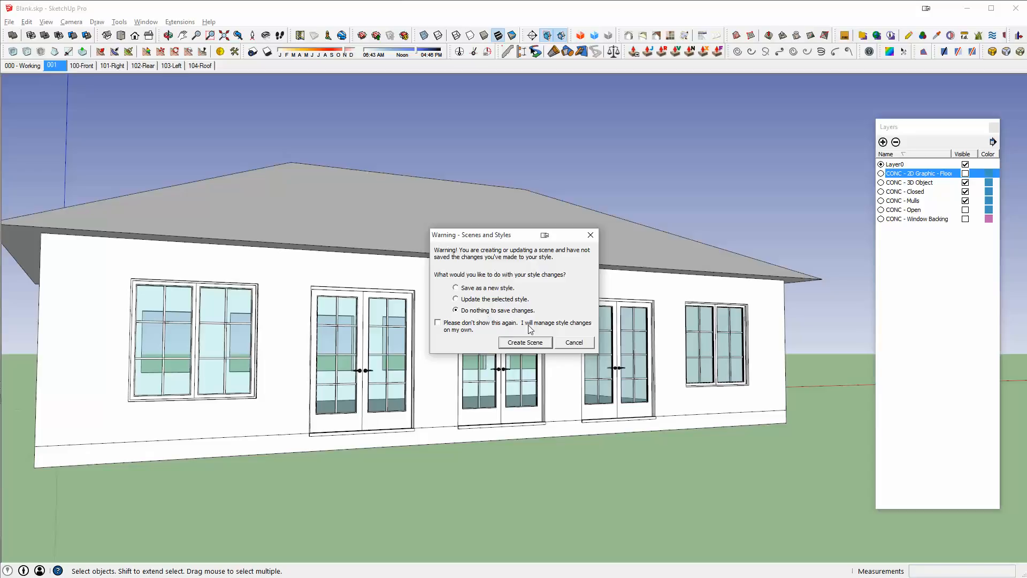
pyautogui.click(524, 342)
pyautogui.rightClick(207, 66)
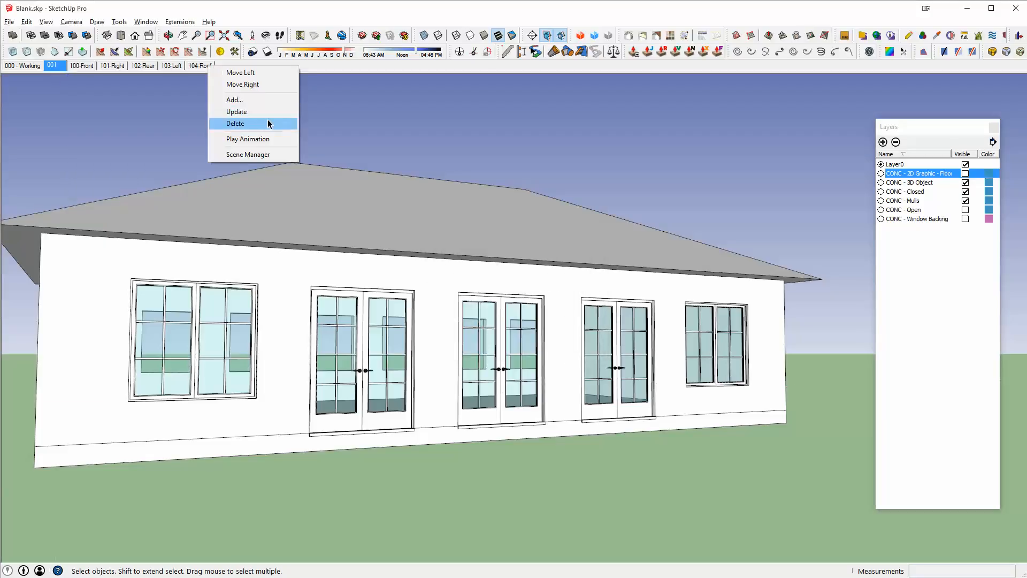
pyautogui.click(252, 156)
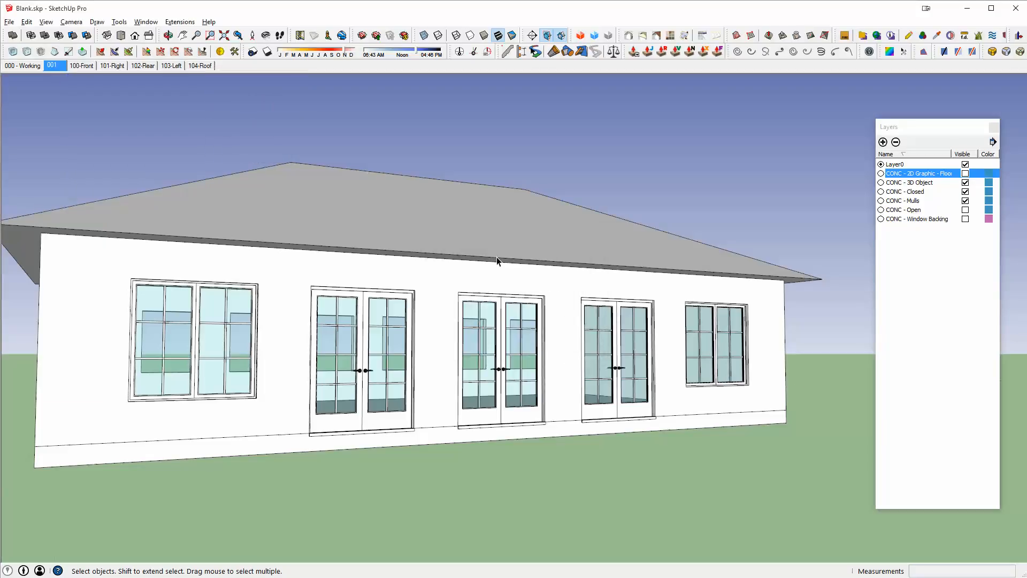
# - Add a scene after 104-Roof for the closed-door perspective and update it with an adjusted view of the front wall
pyautogui.moveTo(387, 268); pyautogui.dragTo(342, 278, button='middle')
pyautogui.rightClick(197, 64)
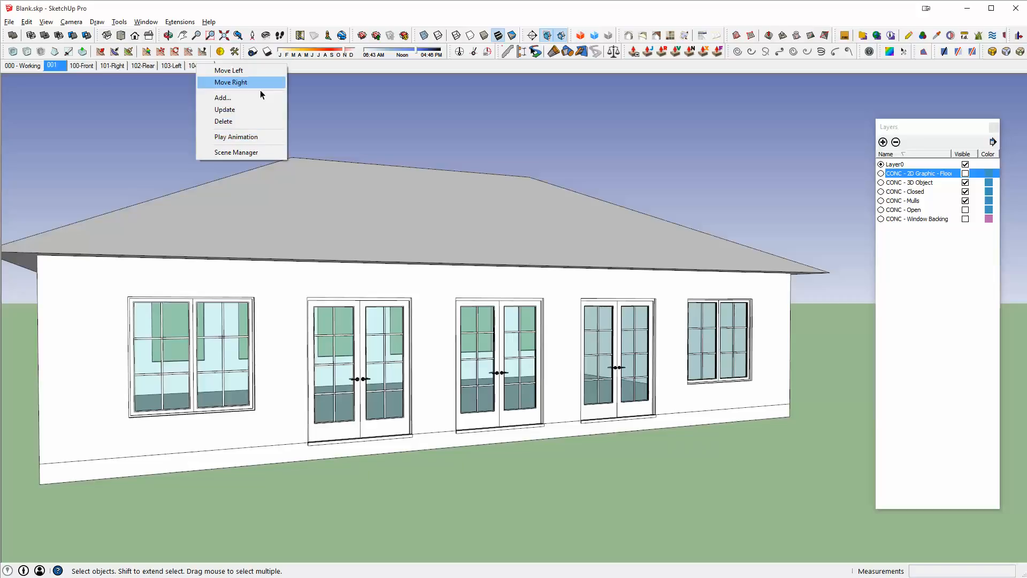
pyautogui.click(239, 100)
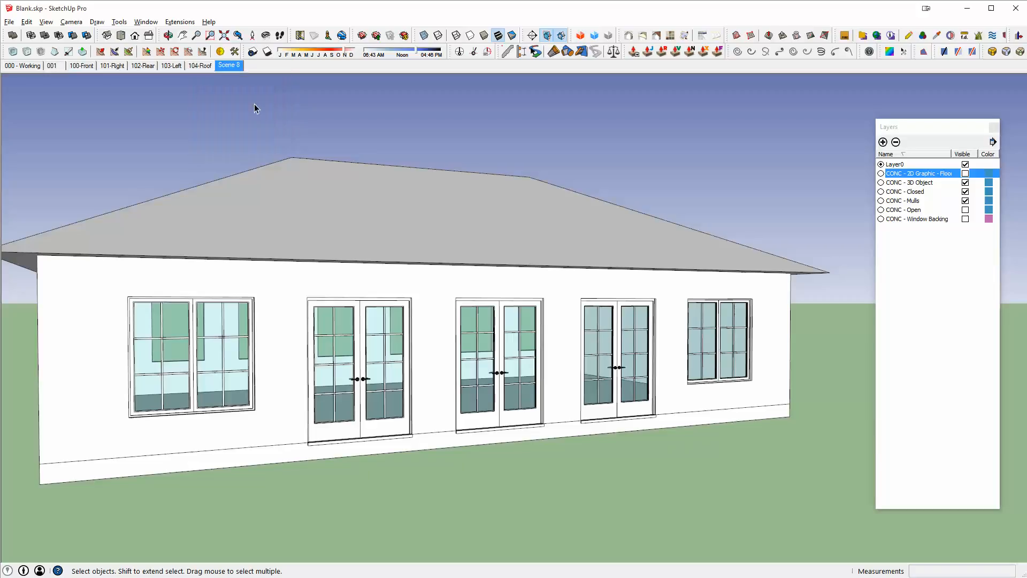
pyautogui.moveTo(355, 289); pyautogui.dragTo(566, 315, button='middle')
pyautogui.rightClick(229, 65)
pyautogui.click(283, 116)
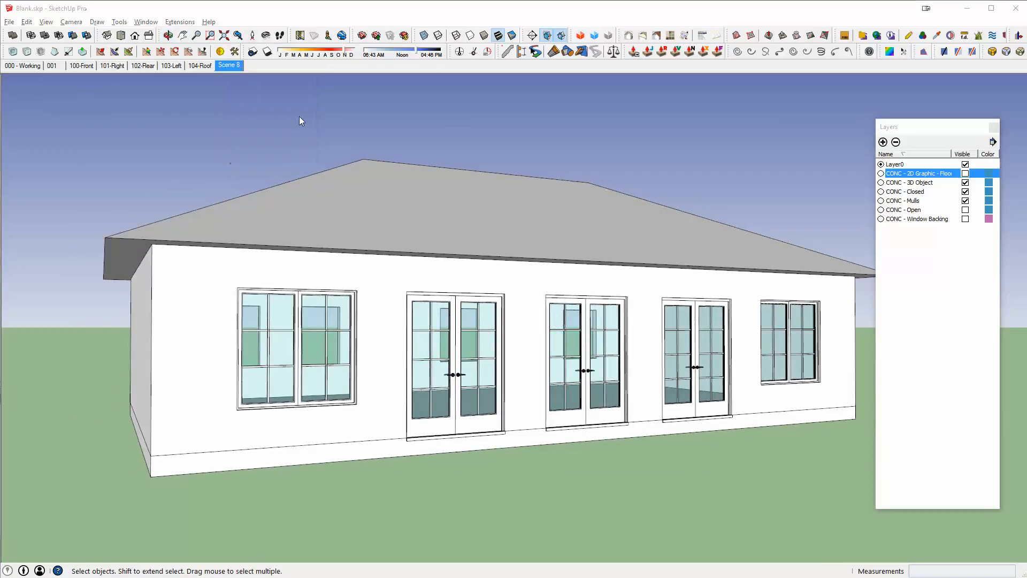
# - Show the CONC - Open layer, hide CONC - Closed, and add another scene for the open-door view
pyautogui.click(966, 210)
pyautogui.click(965, 191)
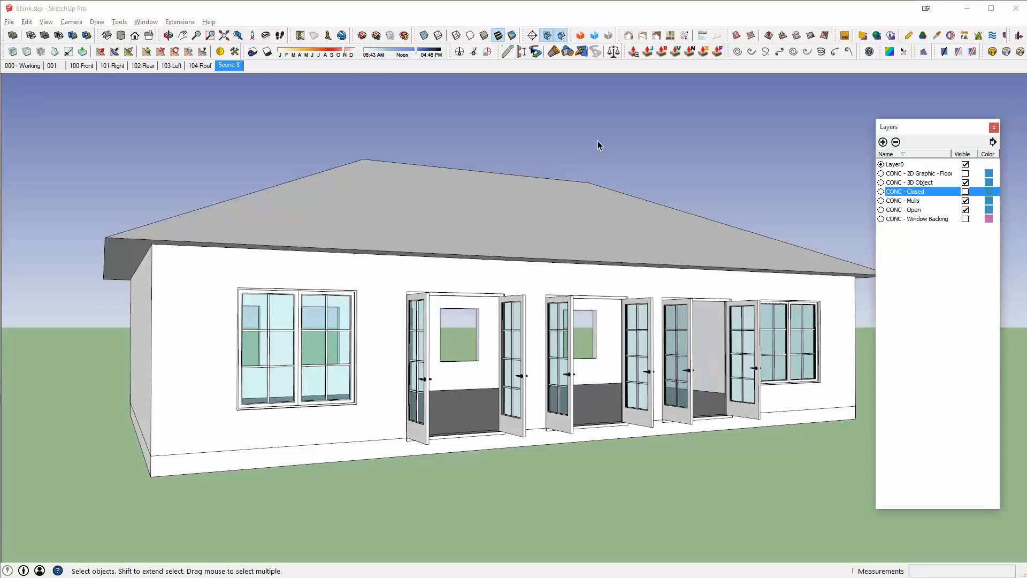
pyautogui.rightClick(240, 65)
pyautogui.click(262, 99)
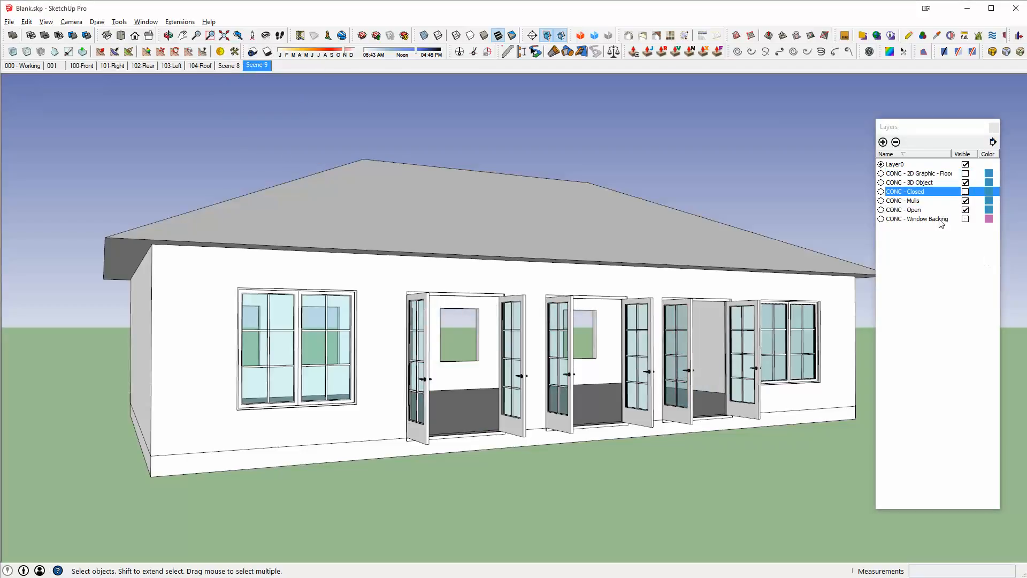
# - Alternate between Scene 8 and Scene 9 to compare the closed and open doors
pyautogui.click(226, 65)
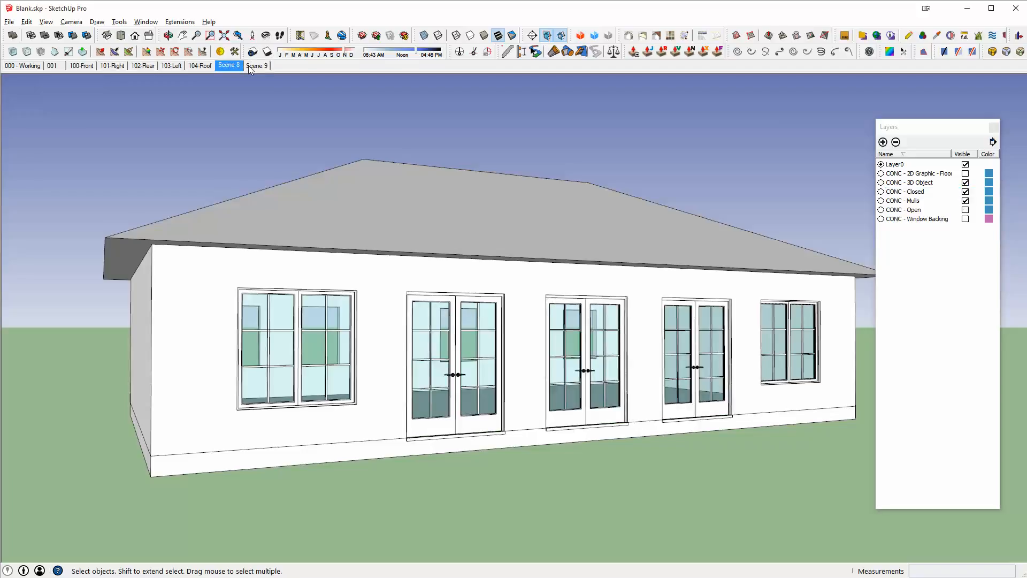
pyautogui.click(252, 66)
pyautogui.click(240, 66)
pyautogui.click(254, 65)
pyautogui.click(229, 65)
pyautogui.click(257, 65)
# - Toggle the CONC - Window Backing layer on and off in the open-door view to compare its effect
pyautogui.moveTo(607, 254)
pyautogui.mouseDown(button='middle')
pyautogui.moveTo(218, 223)
pyautogui.moveTo(544, 278)
pyautogui.moveTo(593, 263)
pyautogui.mouseUp(button='middle')
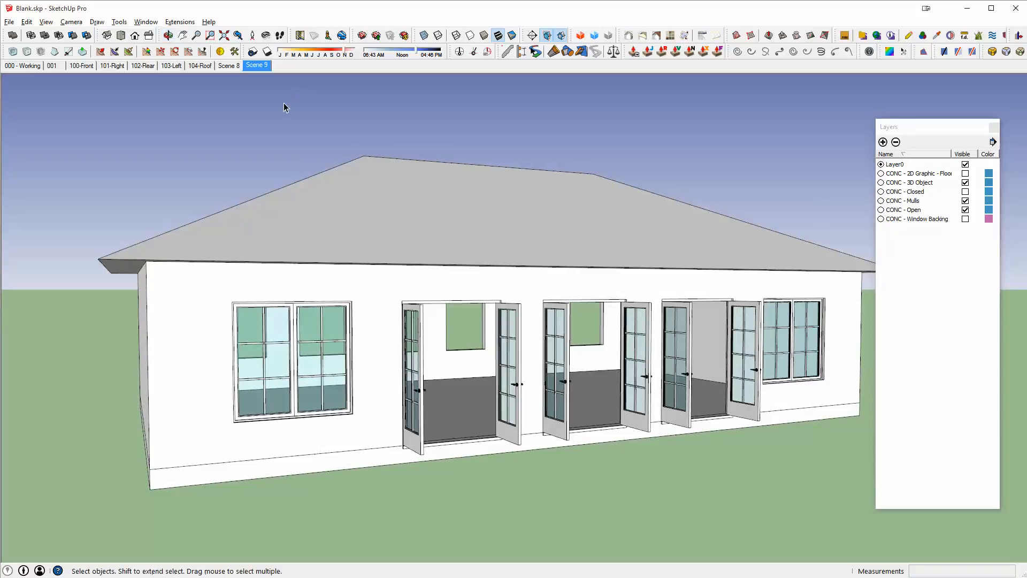
pyautogui.click(965, 219)
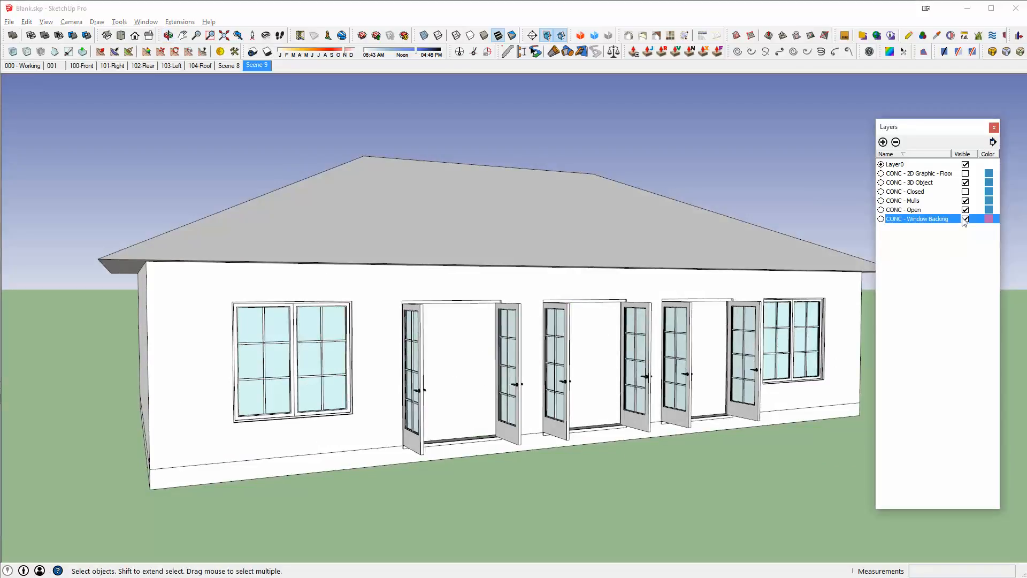
pyautogui.click(965, 219)
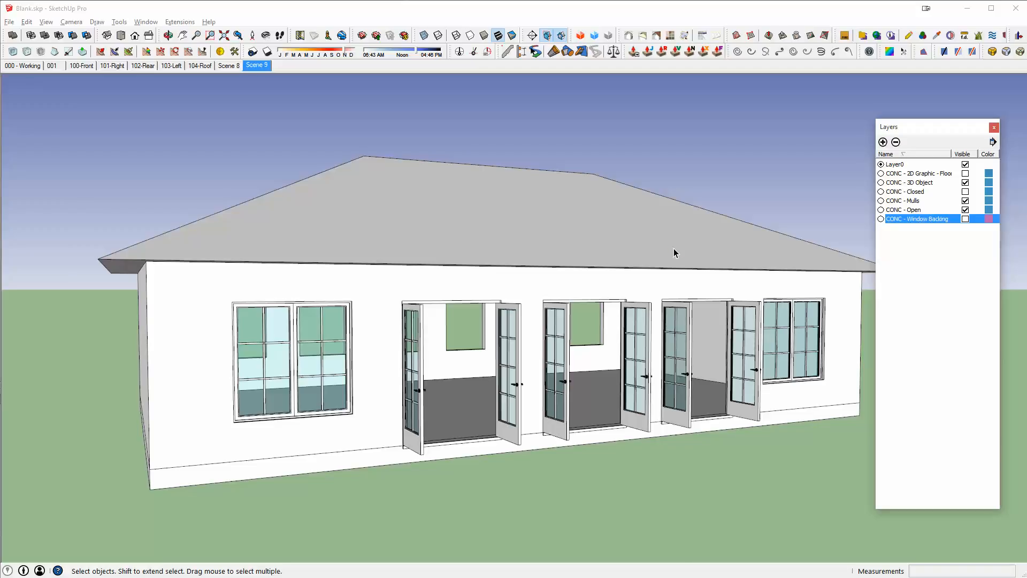
pyautogui.moveTo(673, 248); pyautogui.dragTo(708, 260, button='middle')
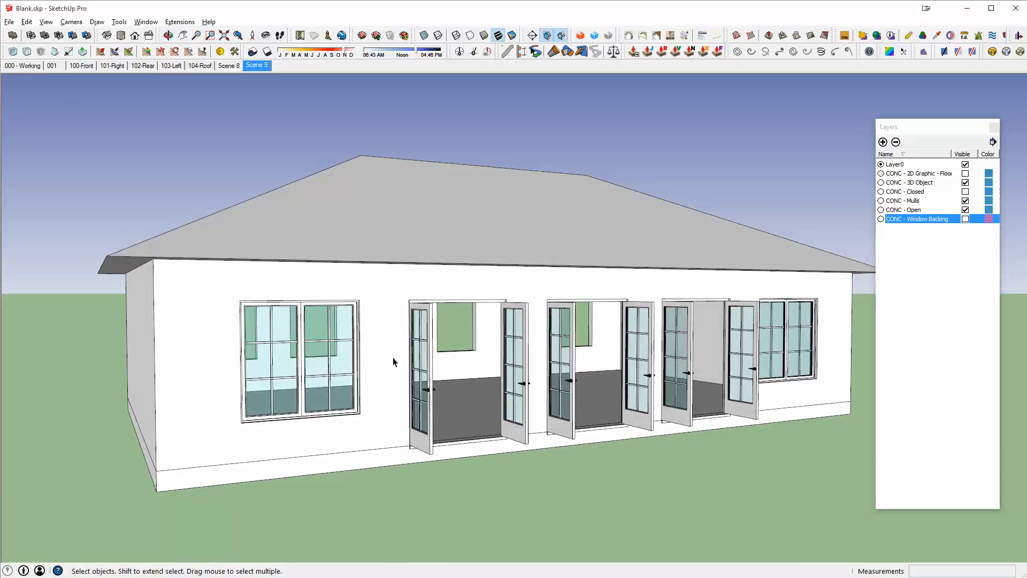
# - Look through the materials used in the model, including DW - Frame, DW - Glass-Base, DW - Hardware and DW - Mulls
pyautogui.moveTo(392, 358)
pyautogui.mouseDown(button='middle')
pyautogui.moveTo(406, 359)
pyautogui.moveTo(394, 350)
pyautogui.mouseUp(button='middle')
pyautogui.press('b')
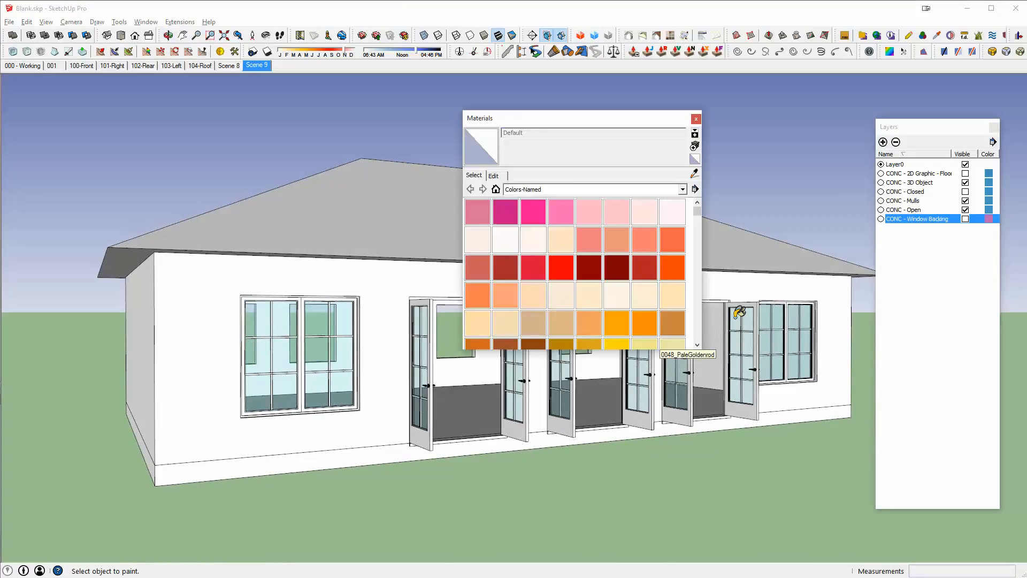
pyautogui.moveTo(581, 123); pyautogui.dragTo(776, 131)
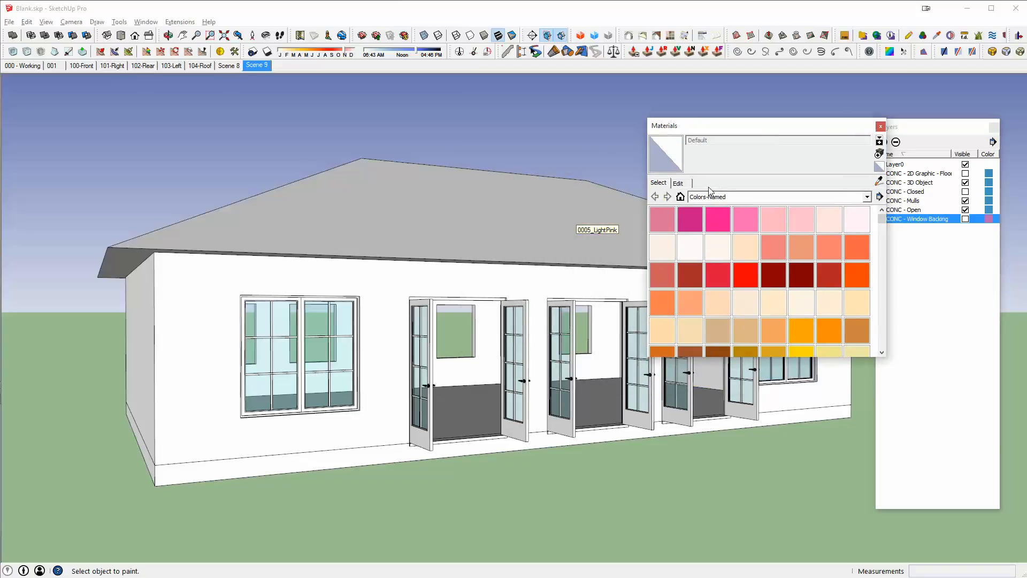
pyautogui.click(680, 197)
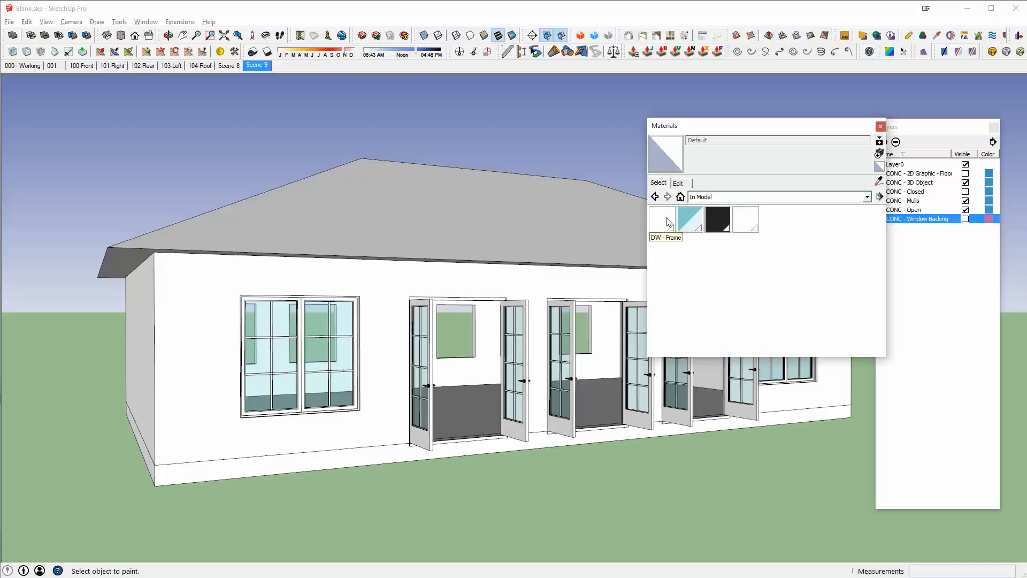
pyautogui.click(668, 222)
pyautogui.click(691, 222)
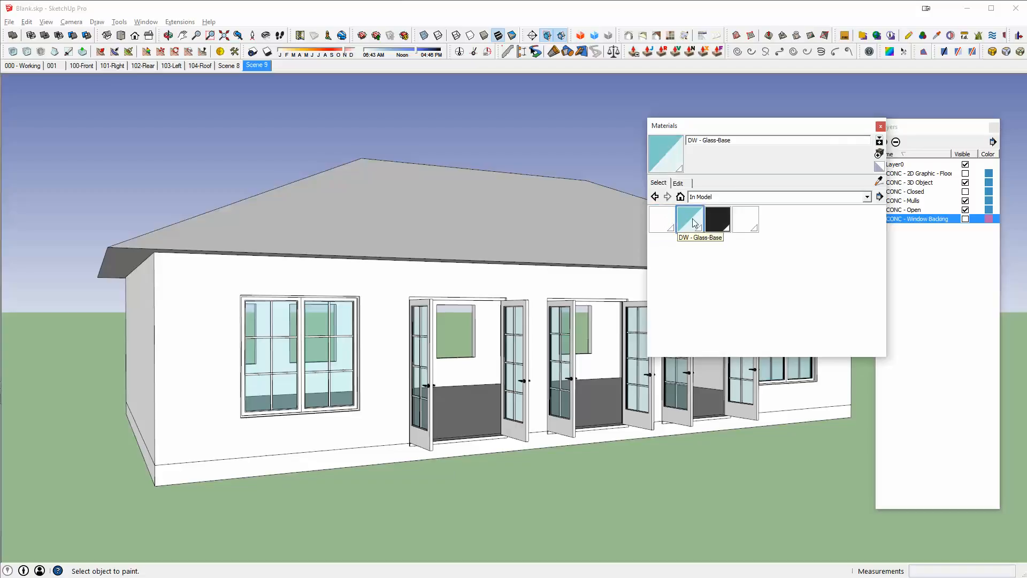
pyautogui.click(719, 226)
pyautogui.click(751, 224)
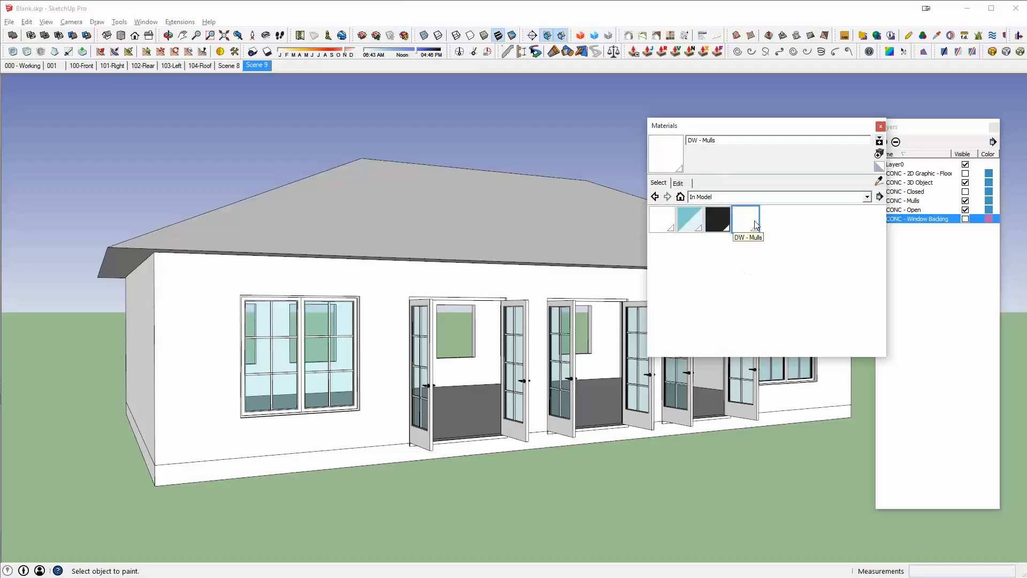
pyautogui.scroll(4, 317, 364)
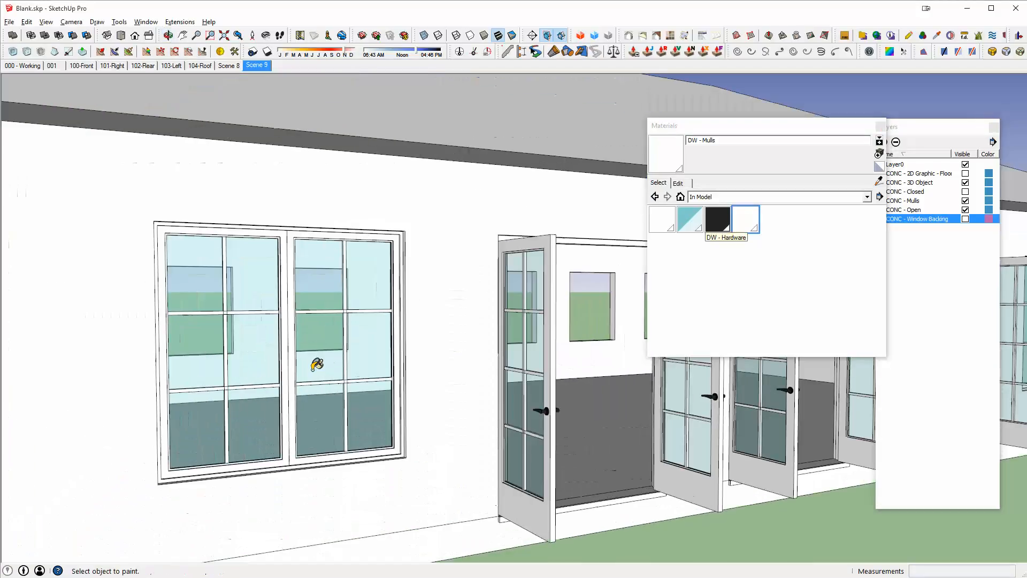
pyautogui.moveTo(316, 364); pyautogui.dragTo(338, 264, button='middle')
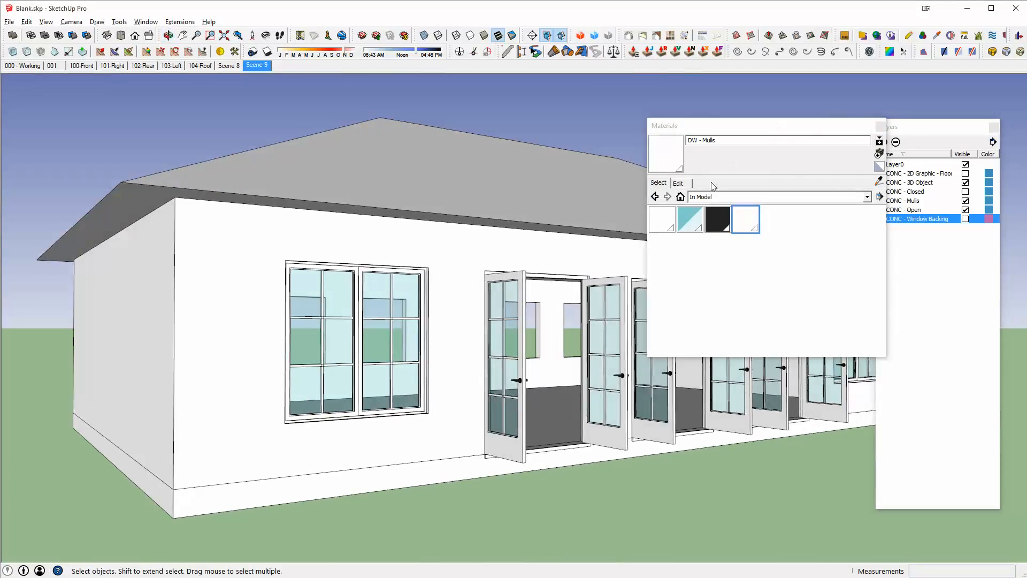
# - Change the DW - Frame material to a dark brown with RGB values 64, 49, 13
pyautogui.click(659, 223)
pyautogui.click(678, 183)
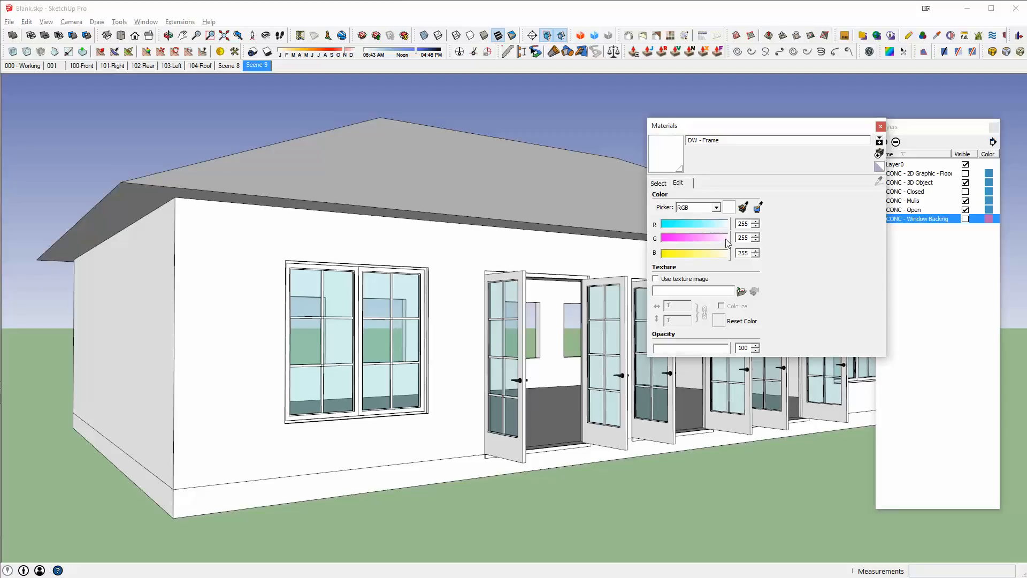
pyautogui.moveTo(727, 242); pyautogui.dragTo(674, 238)
pyautogui.click(676, 255)
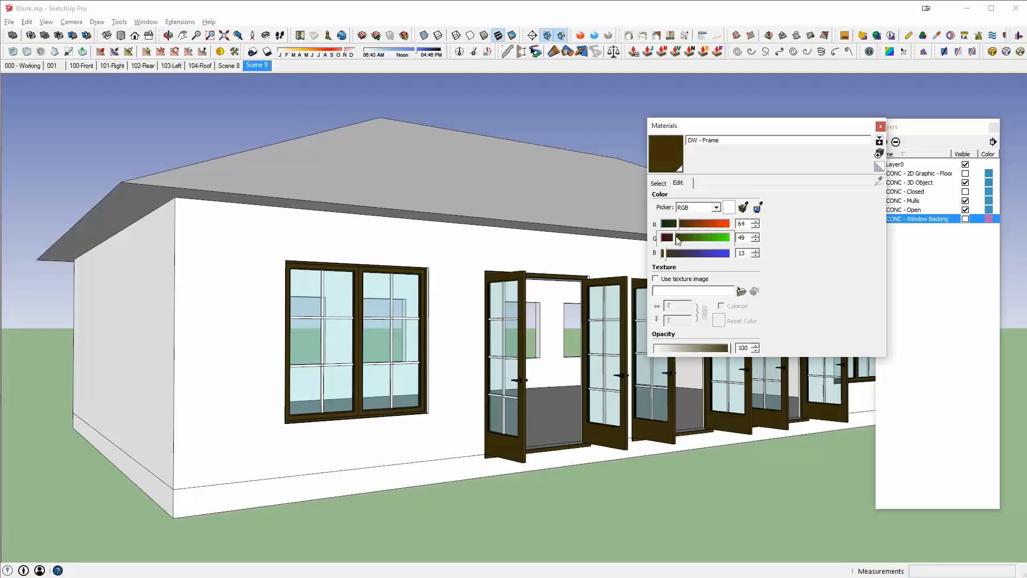
pyautogui.moveTo(441, 363); pyautogui.dragTo(620, 275, button='middle')
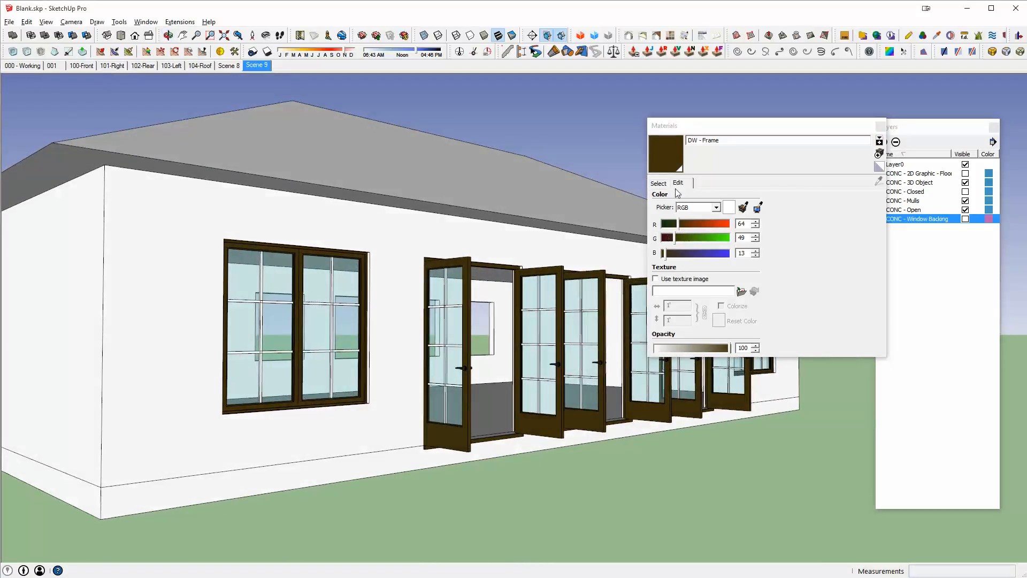
# - Change the DW - Mulls material to a dark reddish brown with RGB values 55, 28, 23
pyautogui.click(660, 184)
pyautogui.click(749, 214)
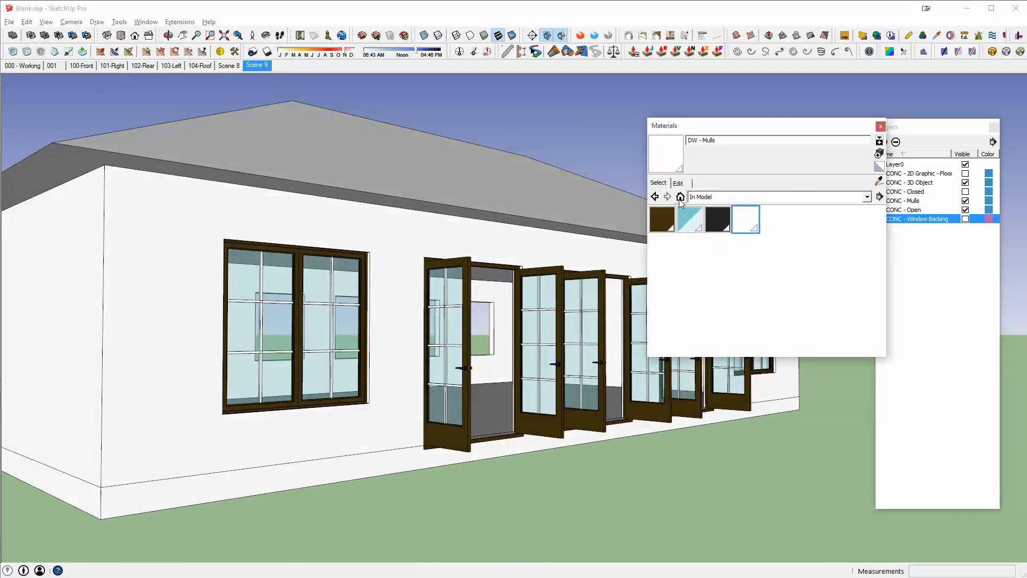
pyautogui.click(678, 183)
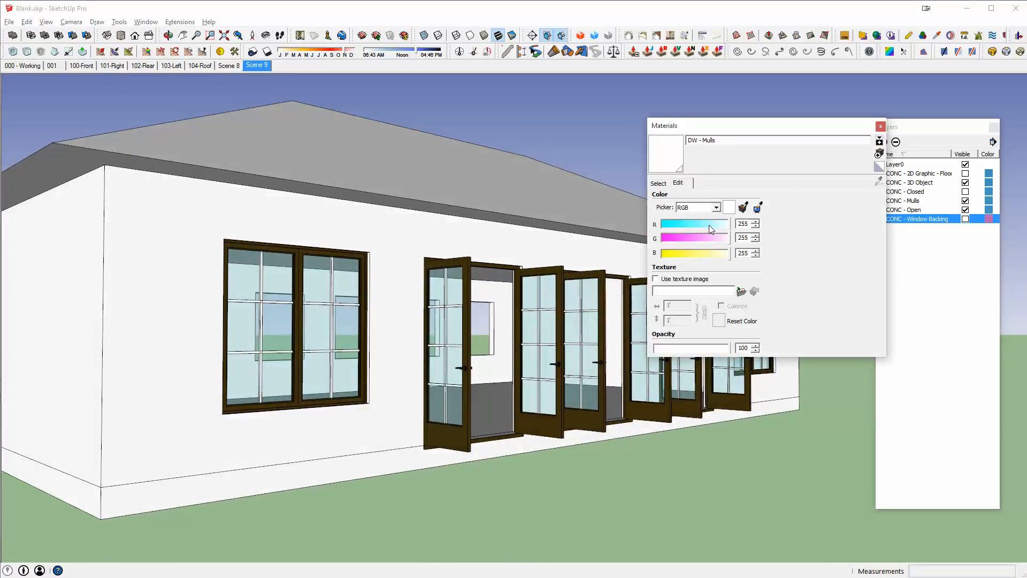
pyautogui.moveTo(708, 224); pyautogui.dragTo(673, 240)
pyautogui.click(668, 252)
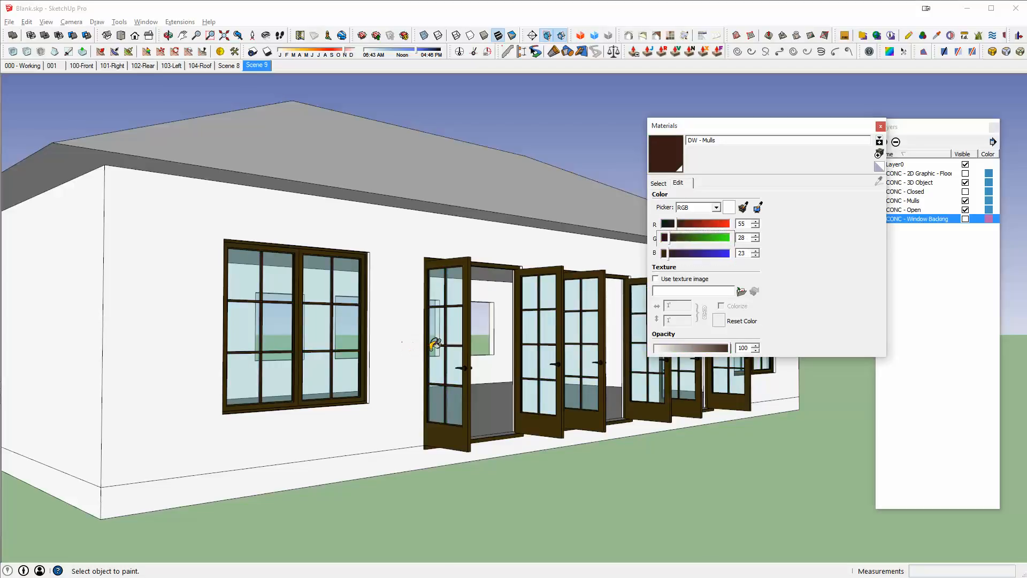
# - Examine the recoloured frames and mulls on the front doors and windows up close and from several angles
pyautogui.moveTo(435, 344)
pyautogui.mouseDown(button='middle')
pyautogui.moveTo(503, 376)
pyautogui.moveTo(443, 322)
pyautogui.mouseUp(button='middle')
pyautogui.scroll(5, 503, 376)
pyautogui.keyDown('shift'); pyautogui.moveTo(575, 342); pyautogui.dragTo(440, 348, button='middle'); pyautogui.keyUp('shift')
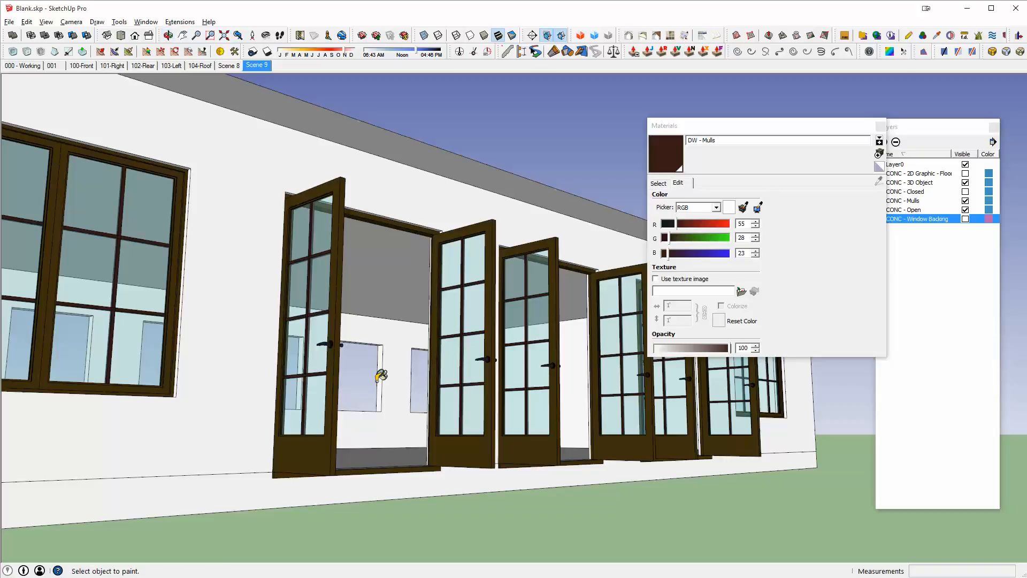
pyautogui.moveTo(628, 463); pyautogui.dragTo(628, 477, button='middle')
pyautogui.scroll(-3, 502, 338)
pyautogui.moveTo(502, 338); pyautogui.dragTo(437, 409, button='middle')
pyautogui.scroll(-3, 528, 405)
pyautogui.press('space')
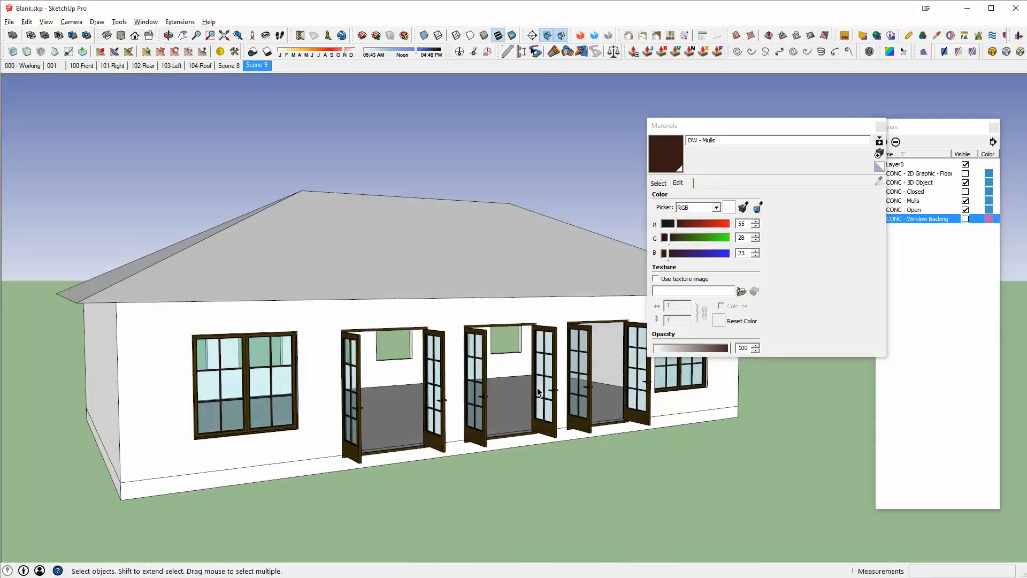
pyautogui.moveTo(584, 369); pyautogui.dragTo(511, 369, button='middle')
pyautogui.moveTo(448, 391); pyautogui.dragTo(428, 390, button='middle')
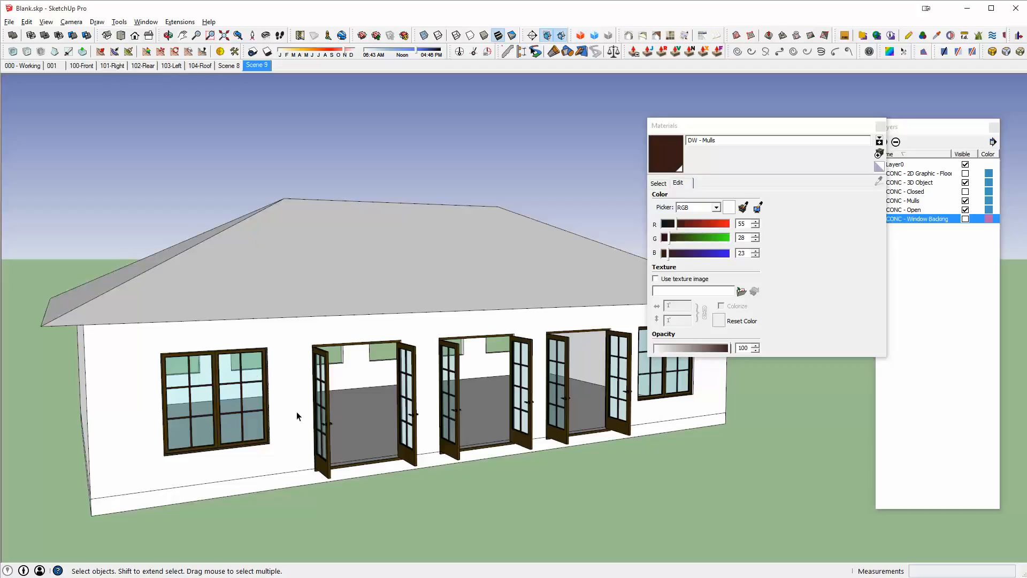
pyautogui.moveTo(507, 388); pyautogui.dragTo(407, 409, button='middle')
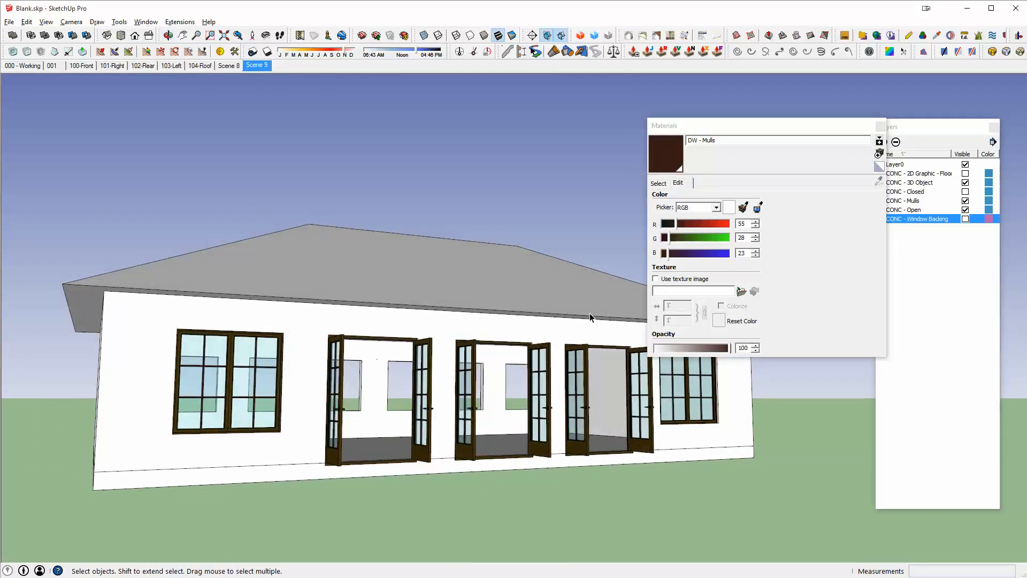
pyautogui.moveTo(828, 130); pyautogui.dragTo(779, 89)
pyautogui.scroll(5, 351, 413)
pyautogui.scroll(4, 244, 342)
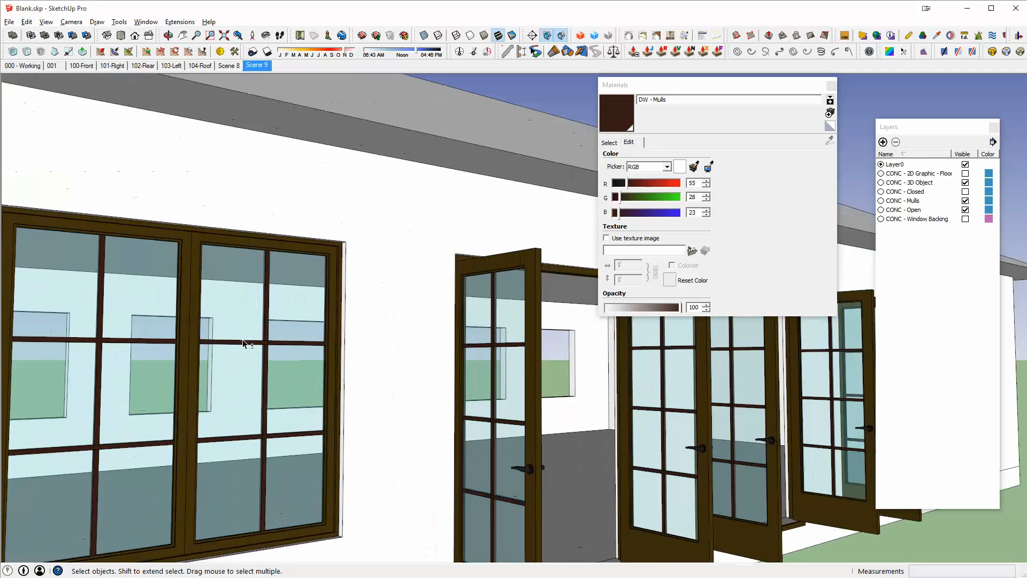
pyautogui.moveTo(244, 341); pyautogui.dragTo(341, 308, button='middle')
pyautogui.scroll(-5, 365, 502)
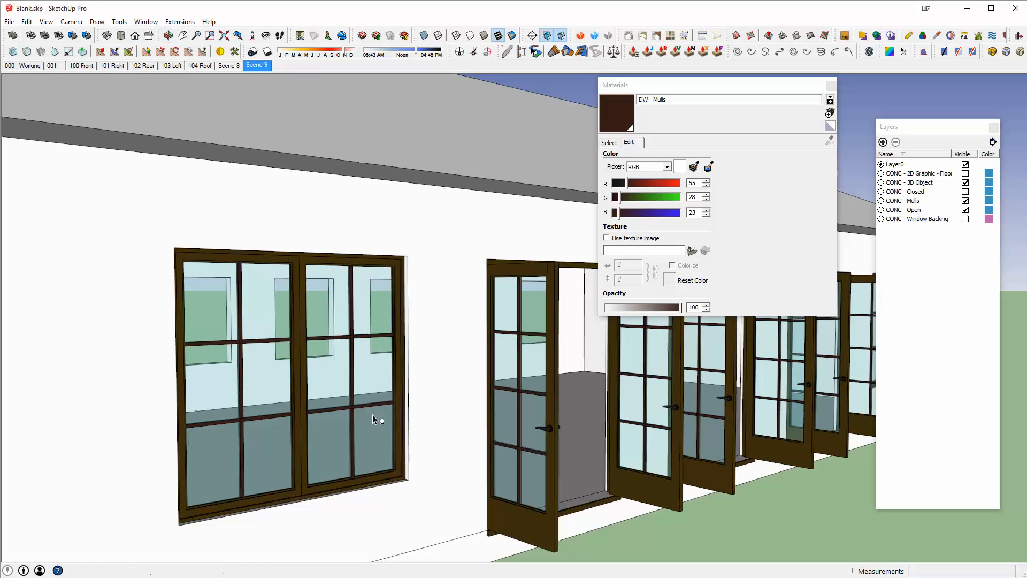
pyautogui.moveTo(389, 352); pyautogui.dragTo(489, 396, button='middle')
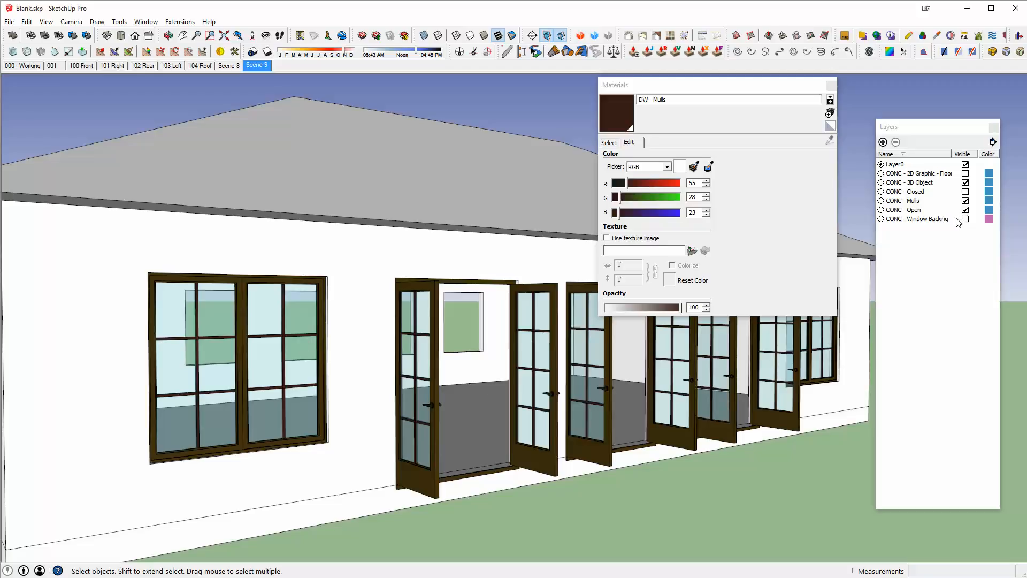
# - Hide the CONC - Mulls and CONC - Open layers and show the CONC - Closed layer
pyautogui.click(888, 200)
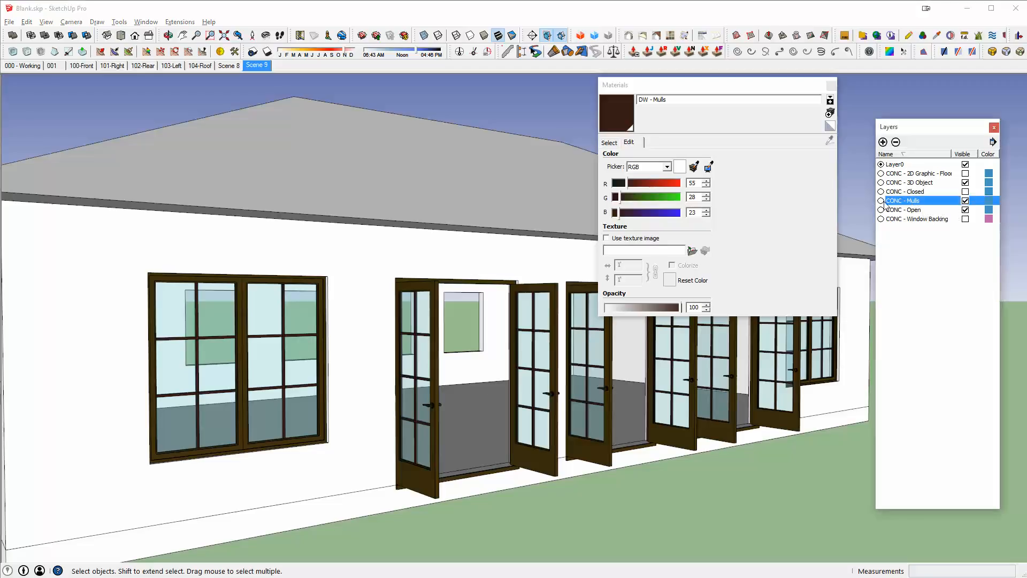
pyautogui.click(965, 201)
pyautogui.moveTo(549, 332); pyautogui.dragTo(638, 261, button='middle')
pyautogui.click(965, 209)
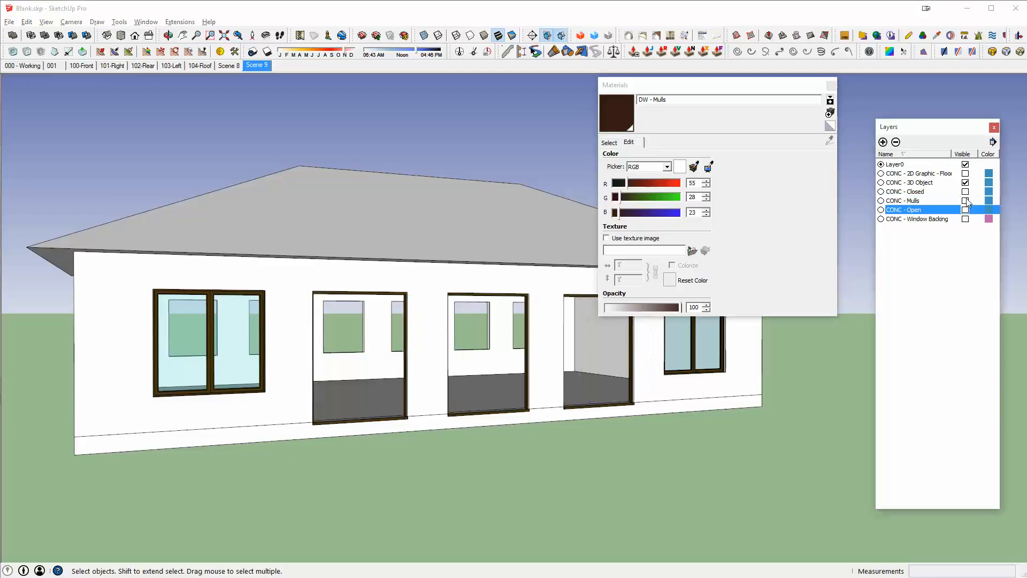
pyautogui.click(964, 192)
pyautogui.moveTo(527, 357); pyautogui.dragTo(555, 369, button='middle')
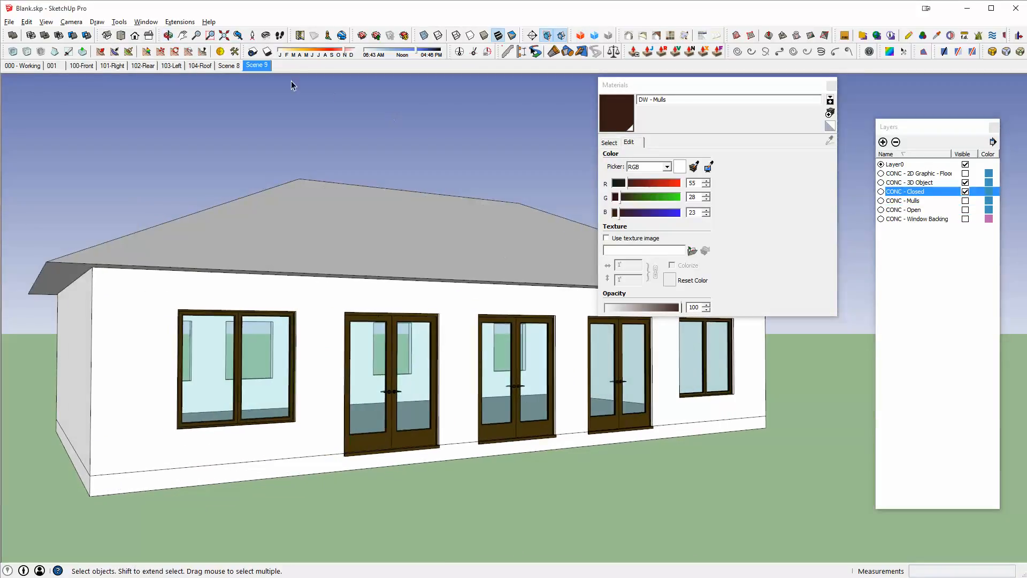
# - Return to Scene 8, hide the CONC - Mulls layer, and add a scene for the closed doors without mulls
pyautogui.click(234, 67)
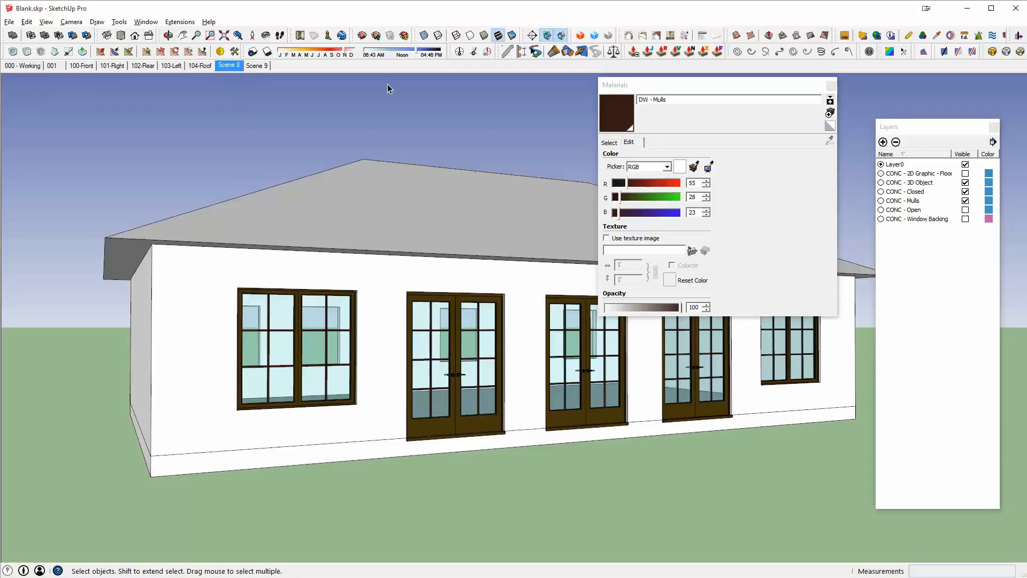
pyautogui.click(964, 200)
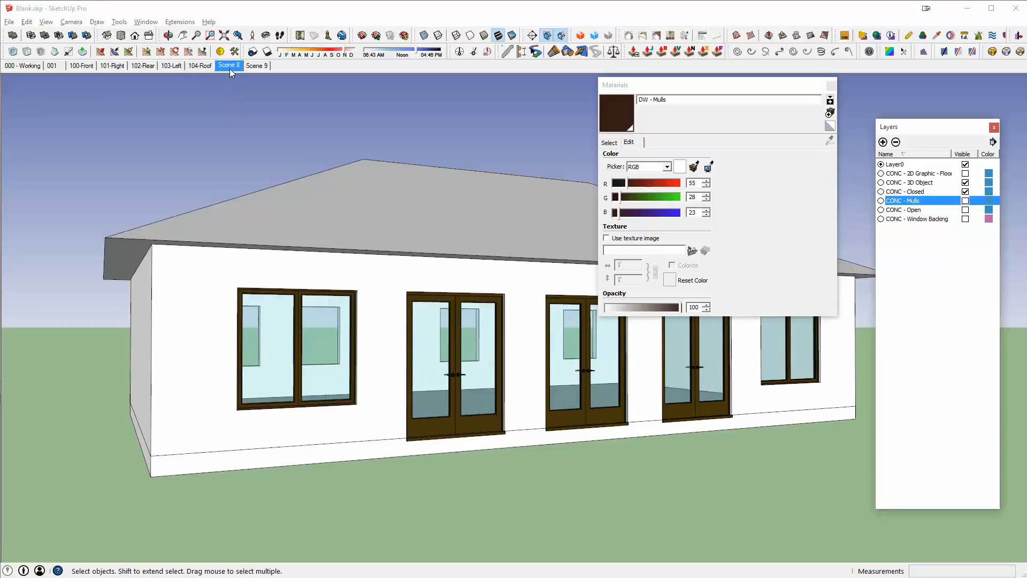
pyautogui.rightClick(230, 67)
pyautogui.click(256, 101)
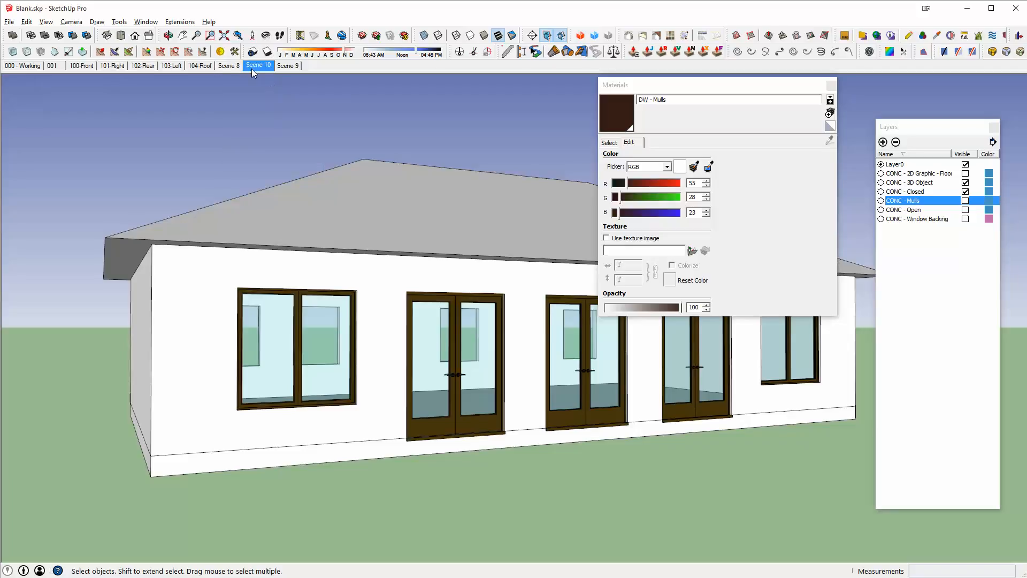
# - Show the CONC - Mulls layer, update Scene 10 with it, and check it against Scene 8
pyautogui.click(965, 200)
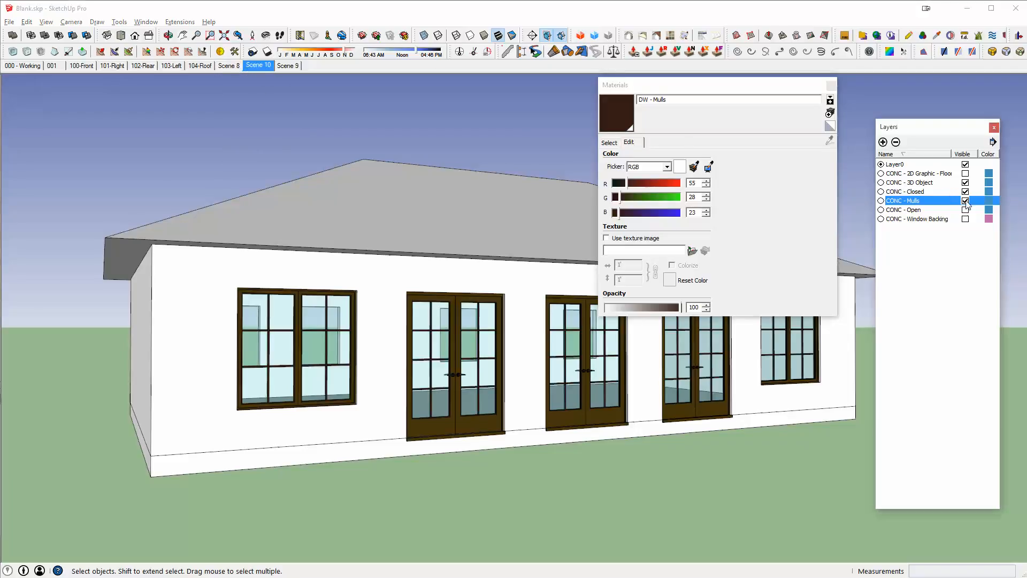
pyautogui.rightClick(256, 69)
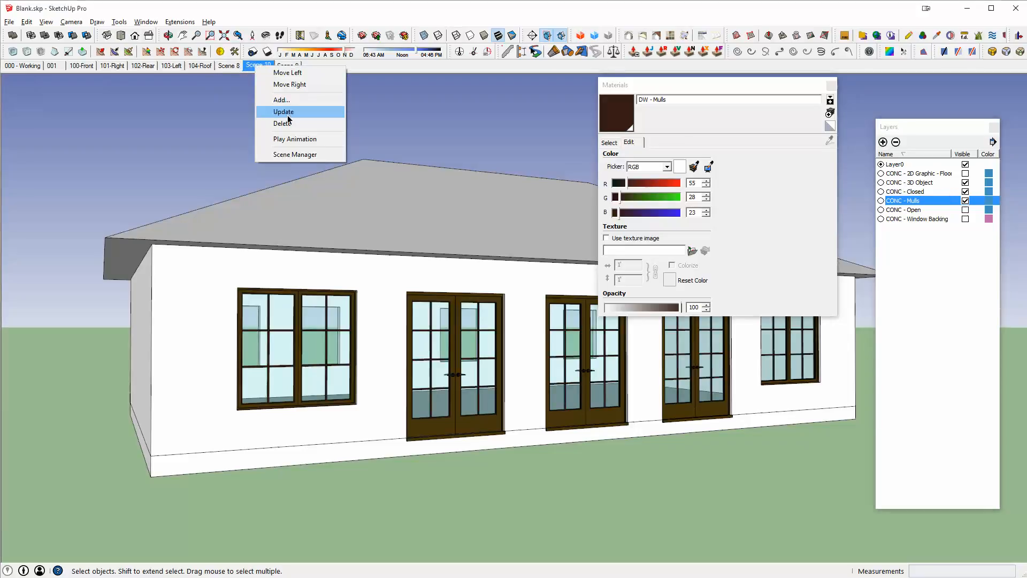
pyautogui.click(238, 71)
pyautogui.click(251, 68)
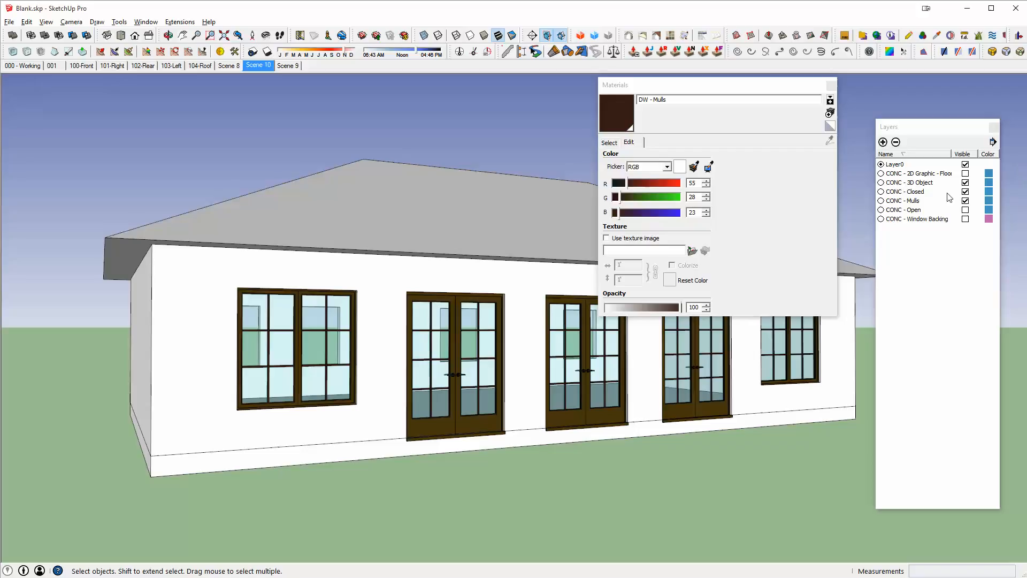
# - Hide the CONC - Mulls layer in Scene 10, update that scene, and compare it with Scene 8
pyautogui.click(965, 201)
pyautogui.rightClick(265, 70)
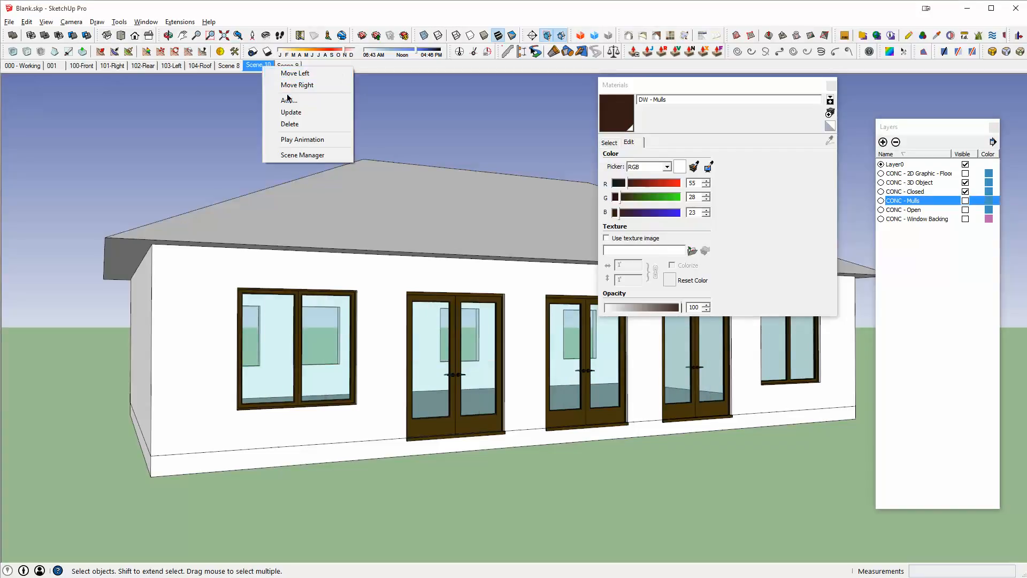
pyautogui.click(289, 113)
pyautogui.click(229, 67)
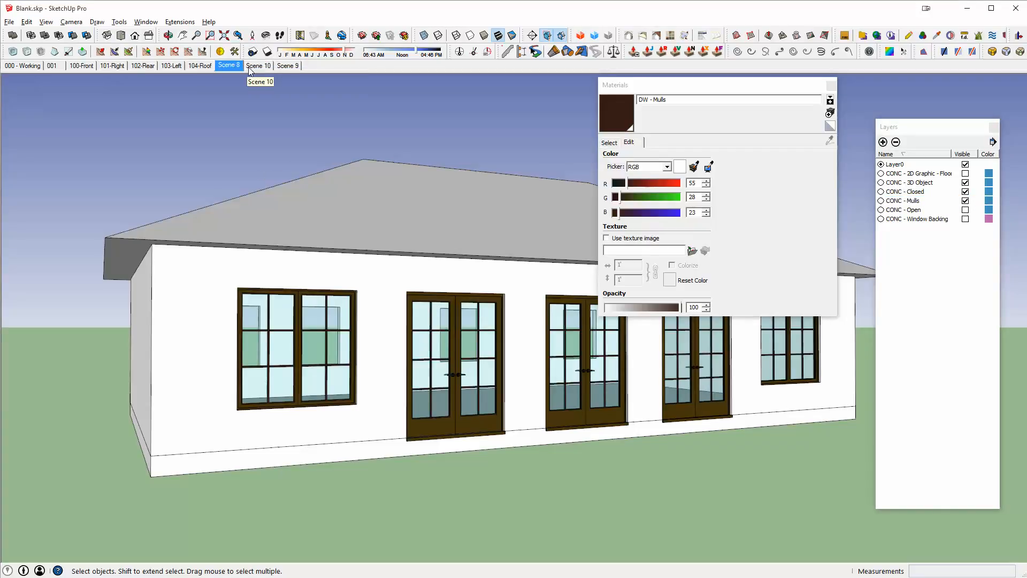
pyautogui.click(253, 67)
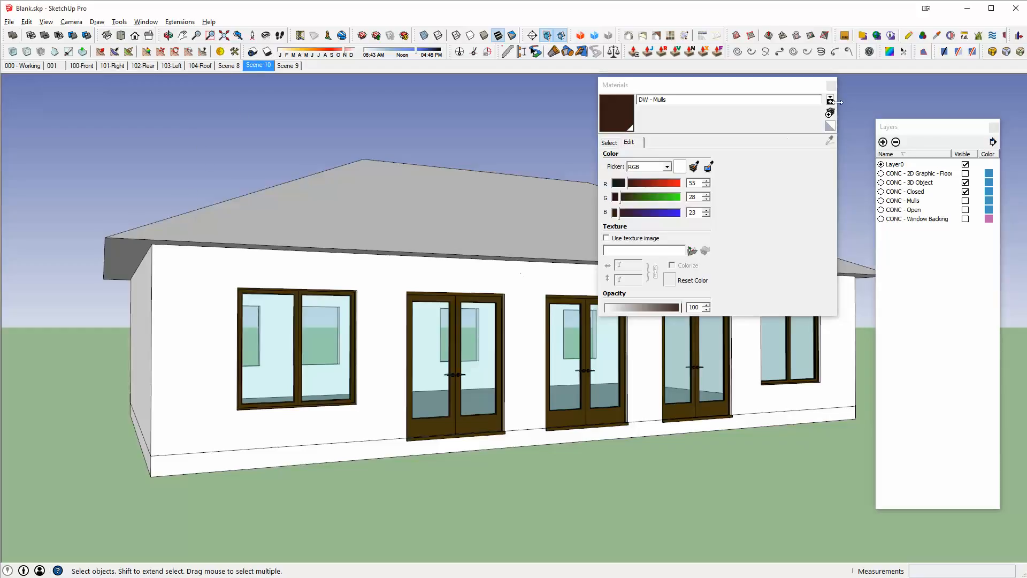
# - Close the Materials dialog, hide the CONC - Mulls layer in Scene 9, and add a scene for the open doors without mulls
pyautogui.click(831, 85)
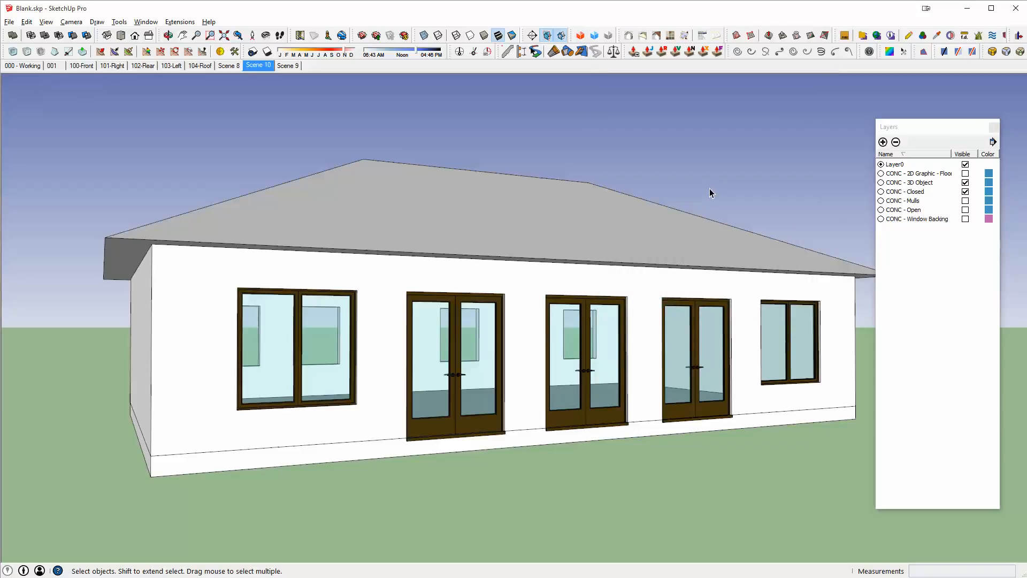
pyautogui.click(288, 65)
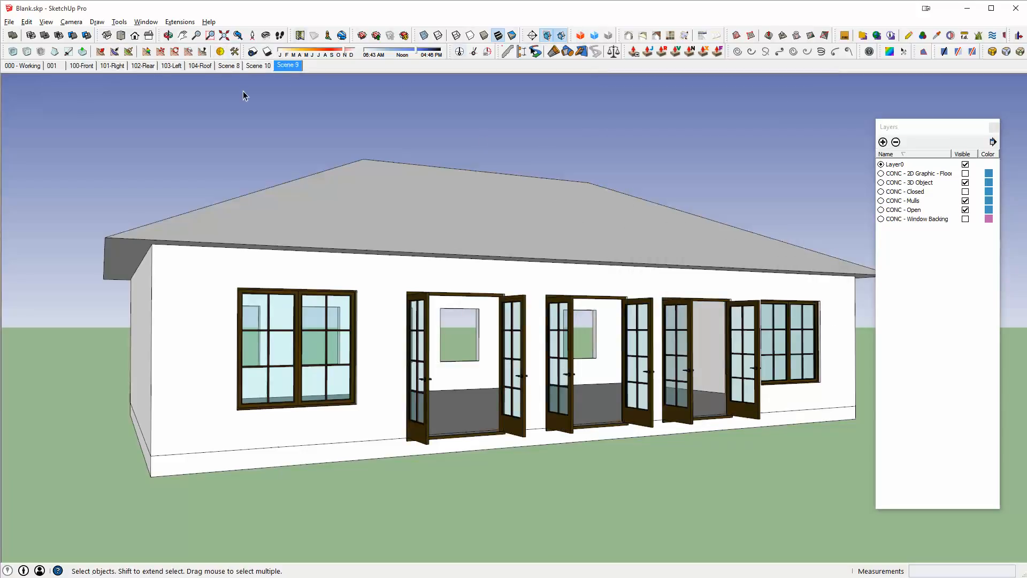
pyautogui.click(965, 201)
pyautogui.rightClick(289, 66)
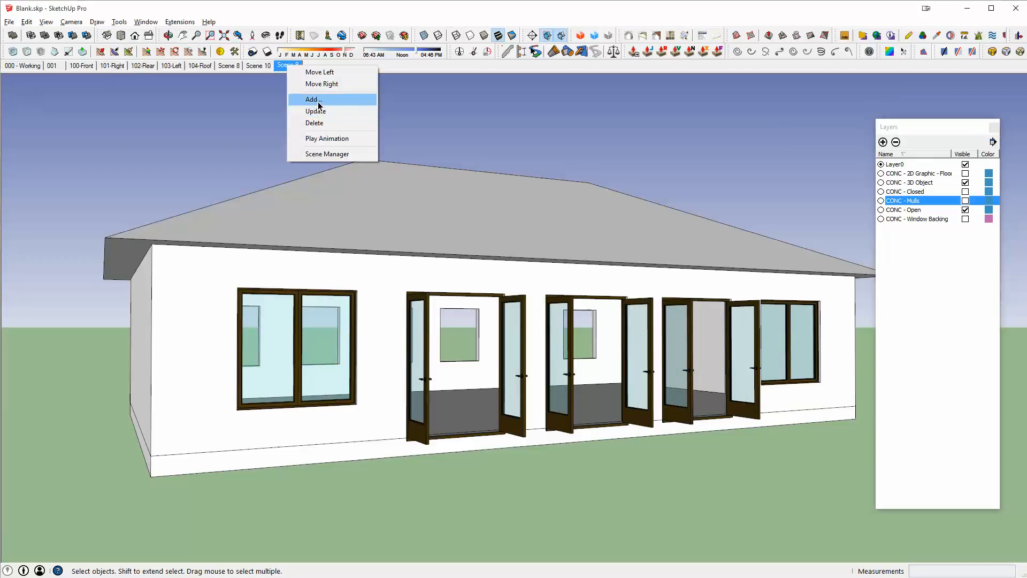
pyautogui.click(318, 101)
# - Alternate between Scene 9 and Scene 11 to compare the open doors with and without mulls, and inspect the front wall
pyautogui.click(290, 66)
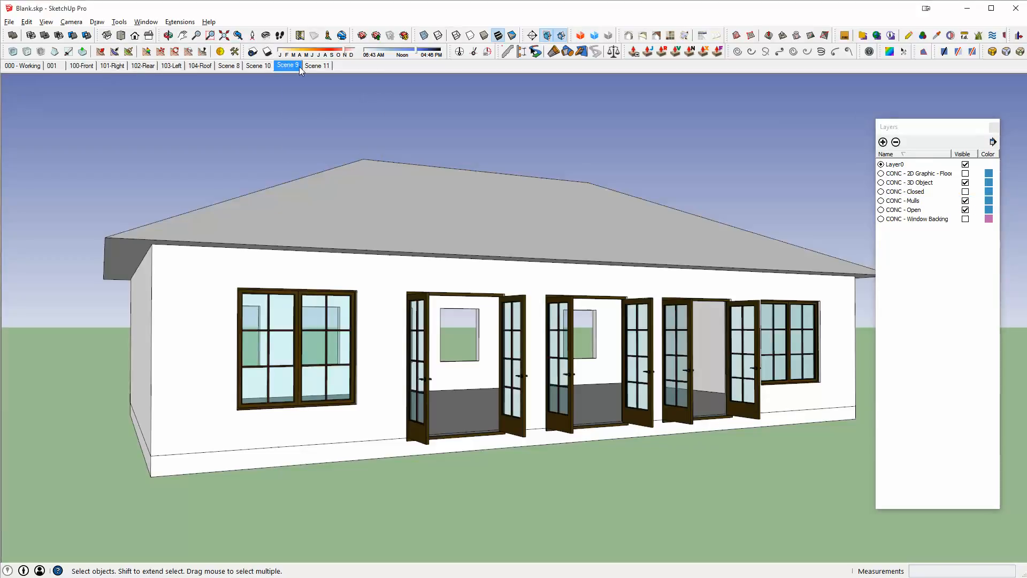
pyautogui.click(314, 66)
pyautogui.click(291, 68)
pyautogui.click(312, 66)
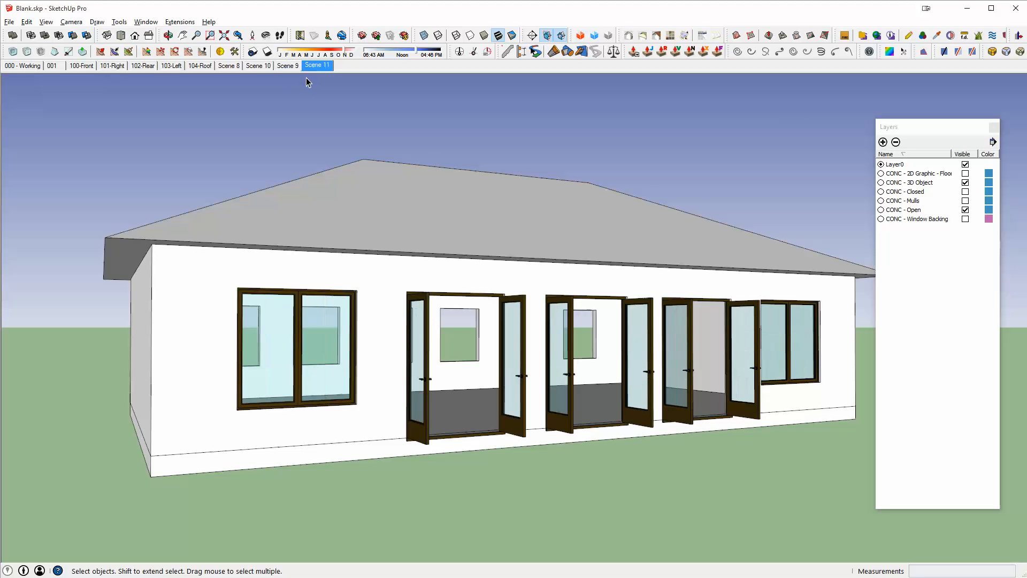
pyautogui.moveTo(744, 233); pyautogui.dragTo(673, 284, button='middle')
pyautogui.scroll(2, 604, 331)
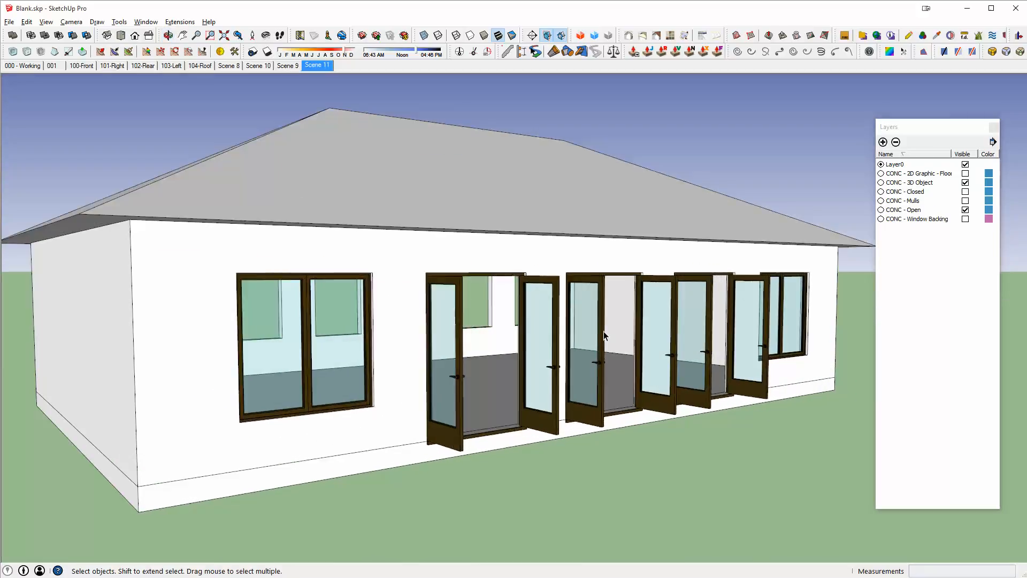
pyautogui.moveTo(537, 345); pyautogui.dragTo(524, 336, button='middle')
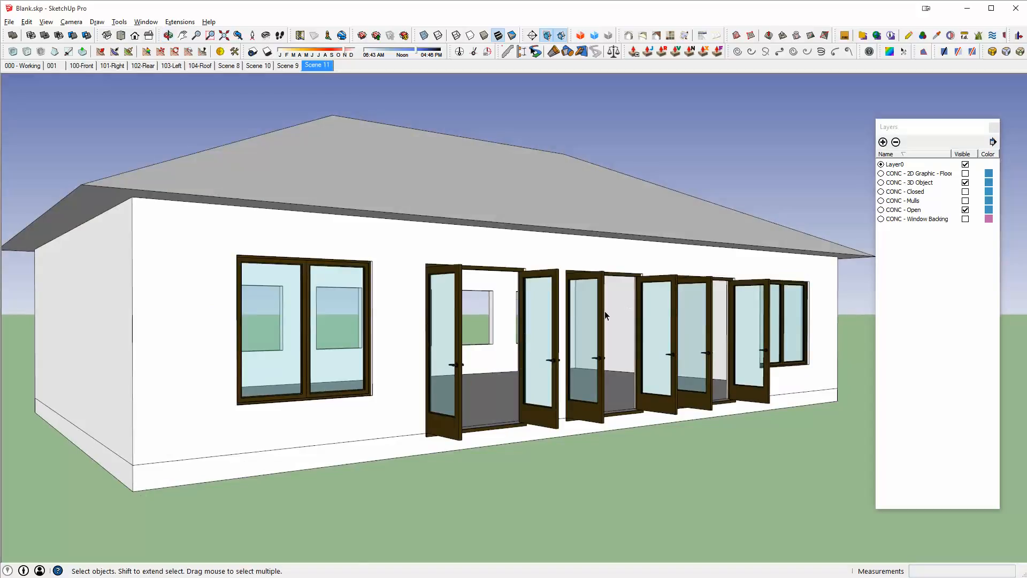